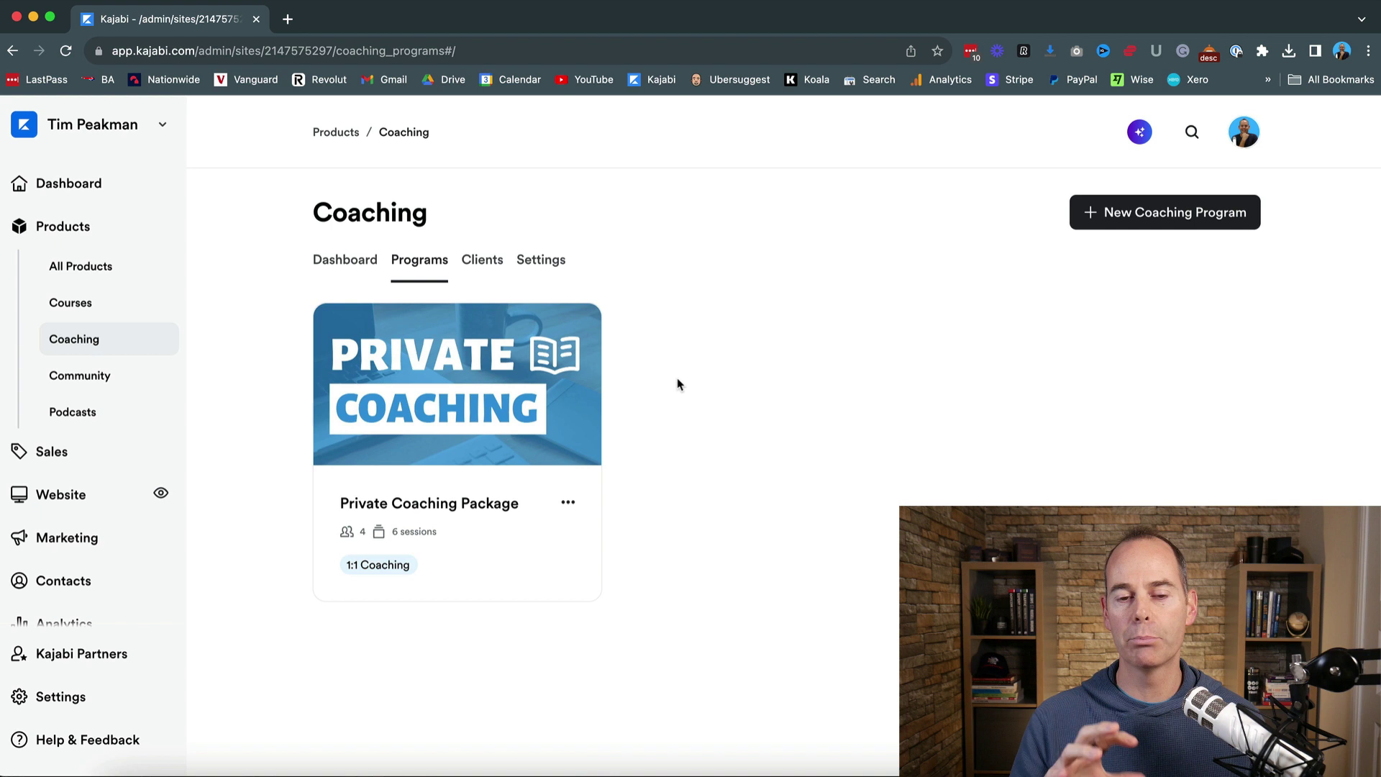
Start a new coaching program titled 'Group Coaching Program'
{"action": "left_click", "coordinate": [1149, 223]}
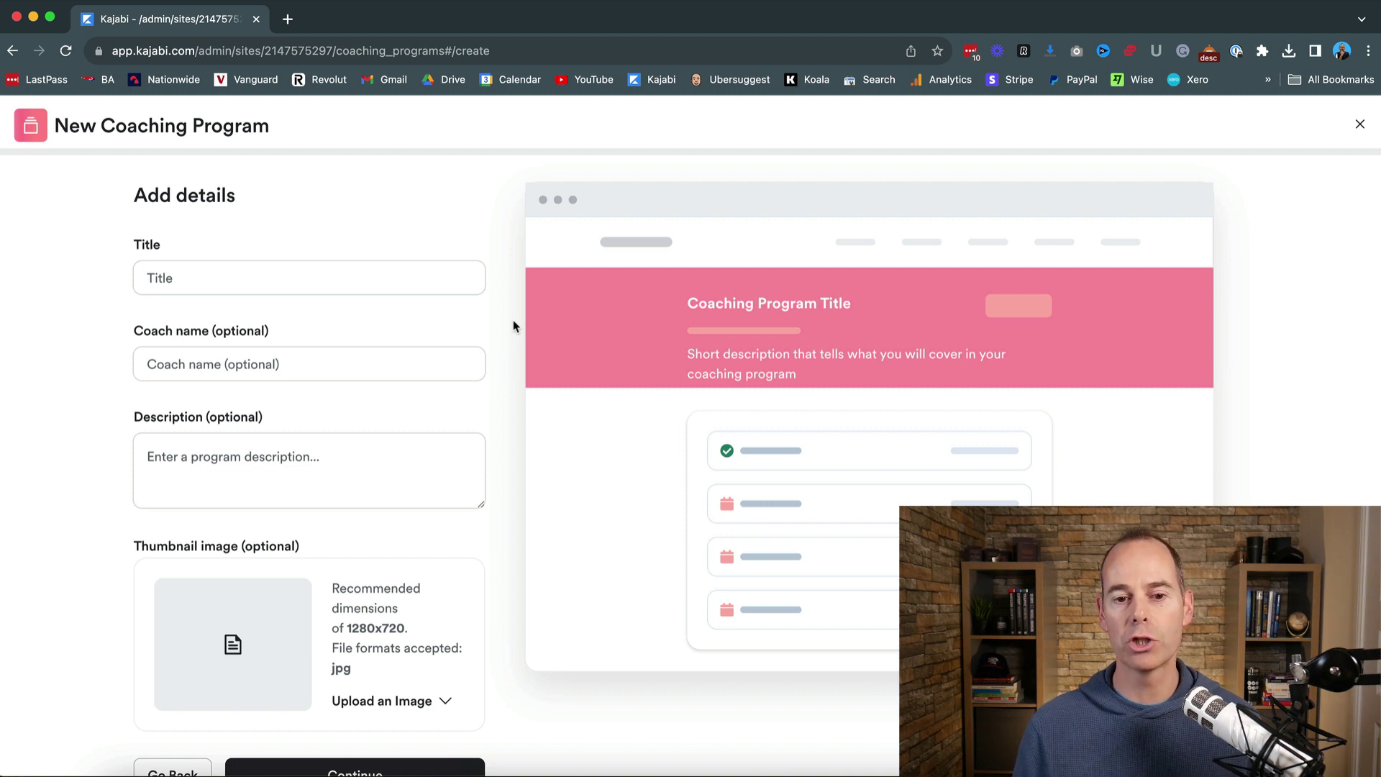
{"action": "left_click", "coordinate": [254, 280]}
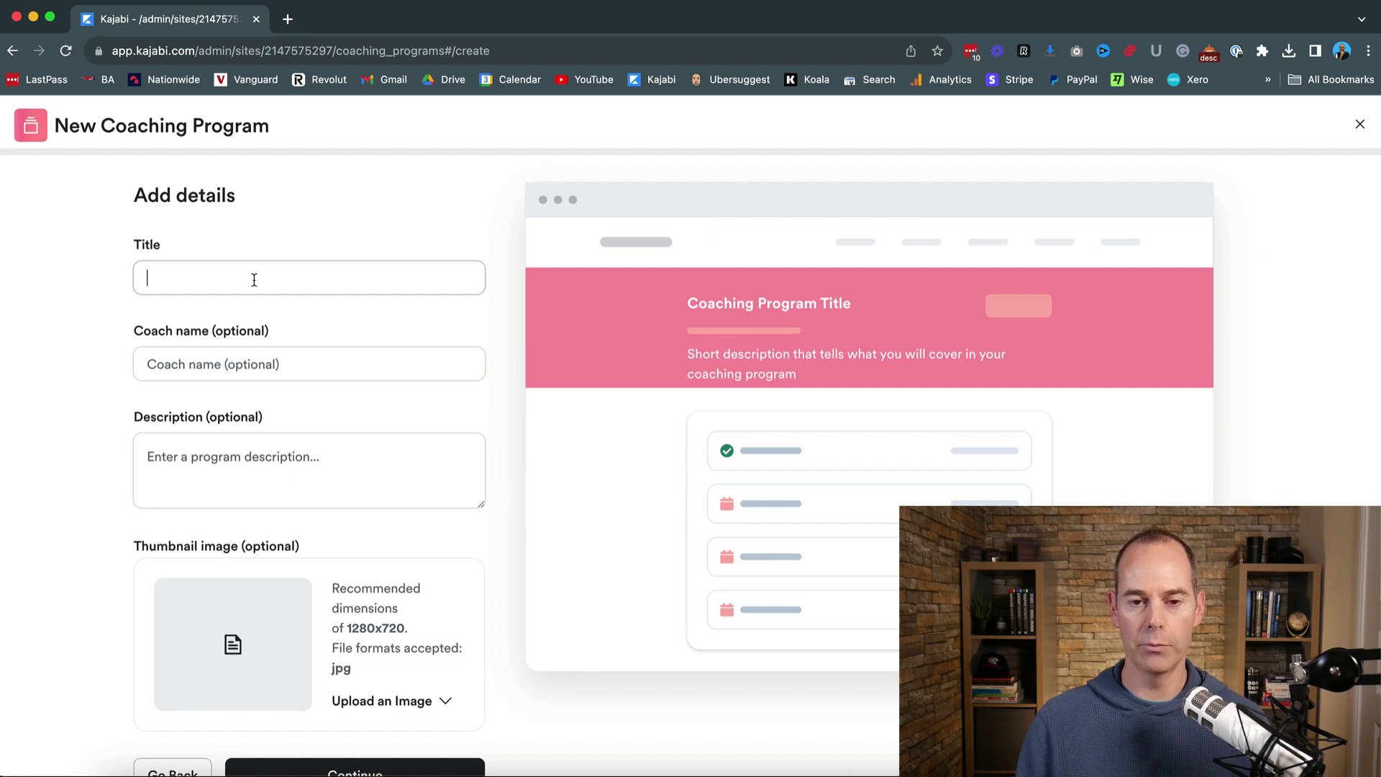
{"action": "type", "text": "Group "}
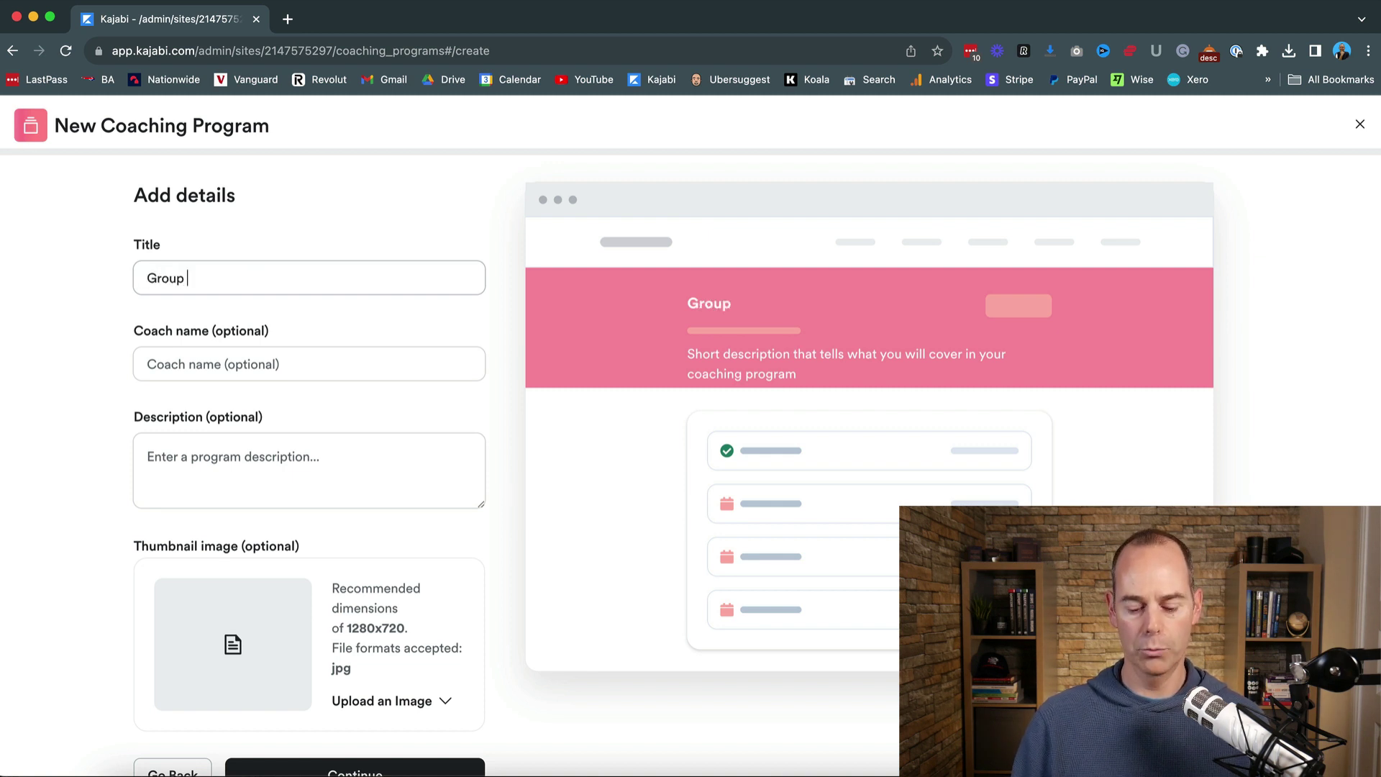
{"action": "type", "text": "Coaching "}
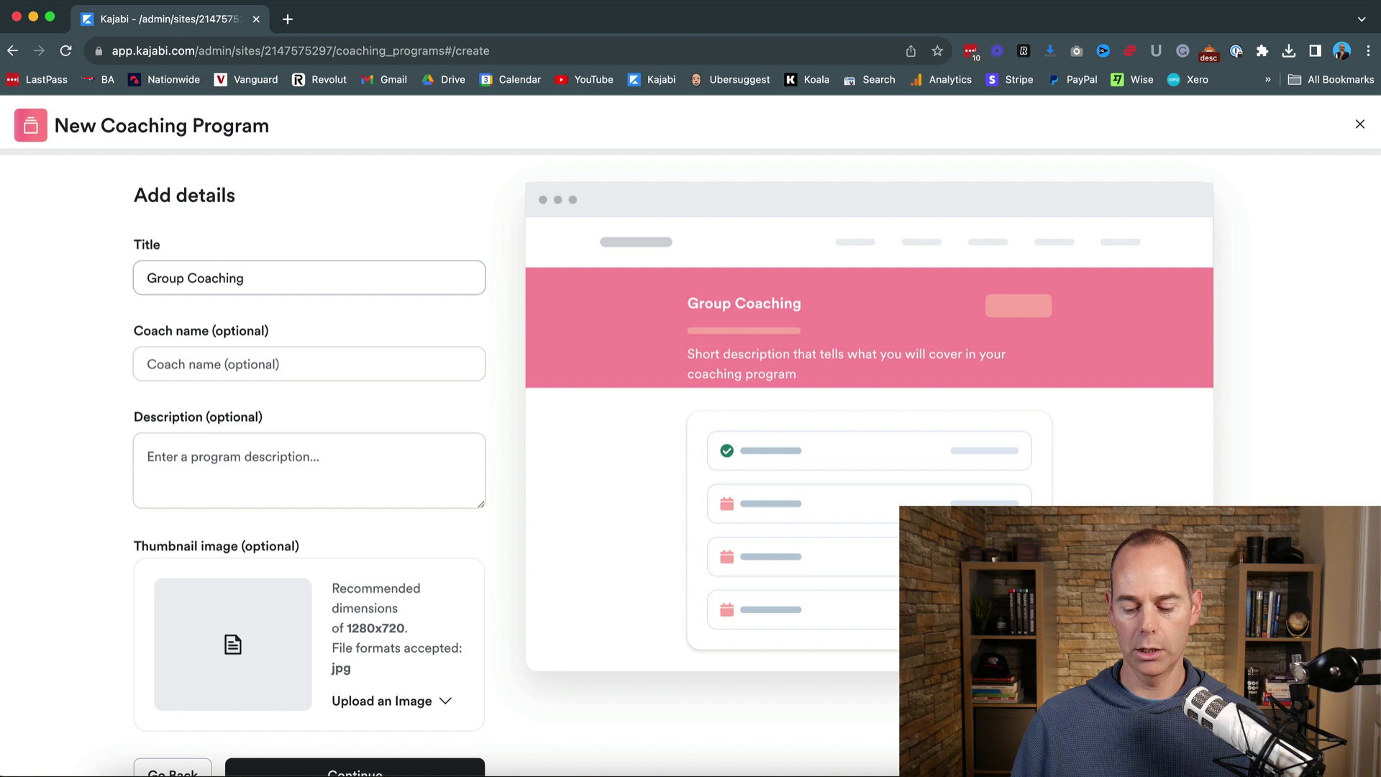
{"action": "type", "text": "Program"}
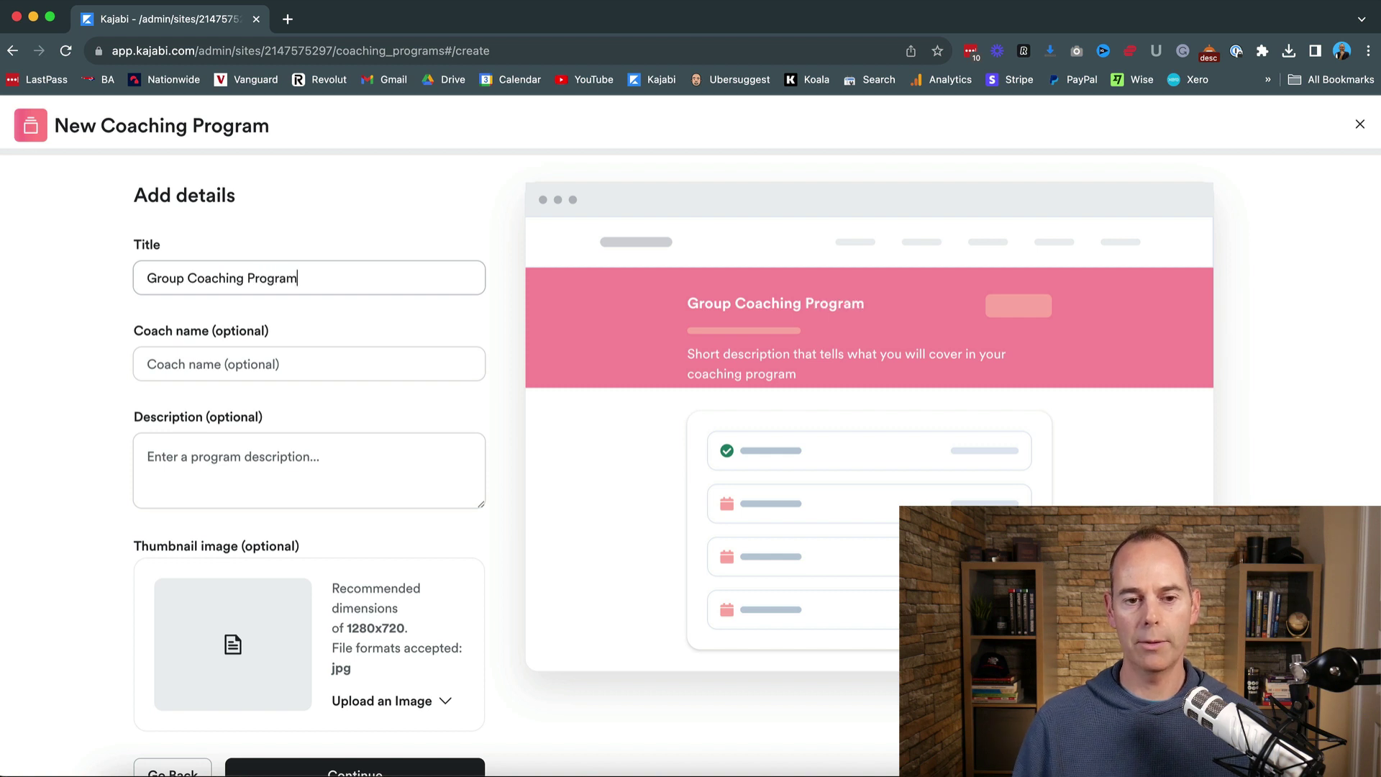
Enter the coach's name and the description 'Group Coaching'
{"action": "left_click", "coordinate": [150, 364]}
{"action": "type", "text": "T"}
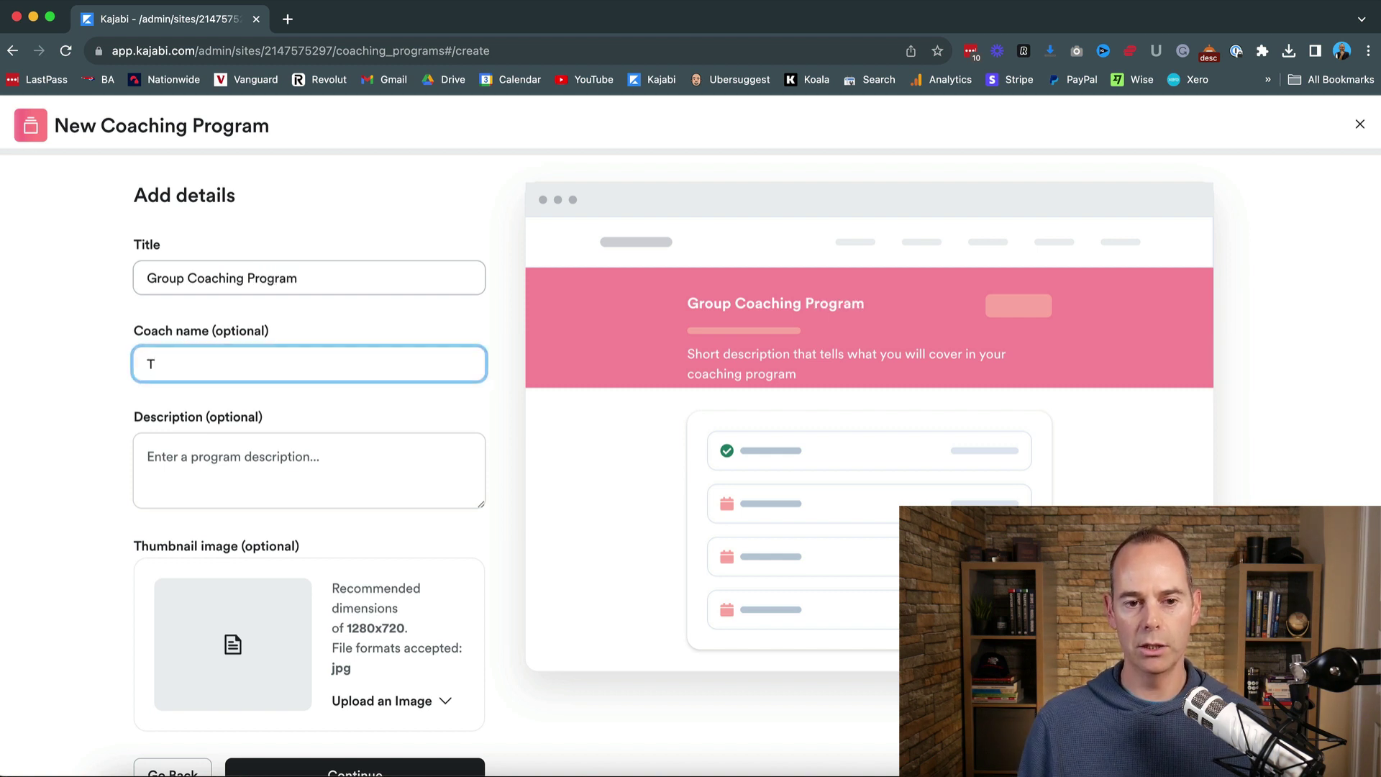
{"action": "type", "text": "im"}
{"action": "key", "text": "Tab"}
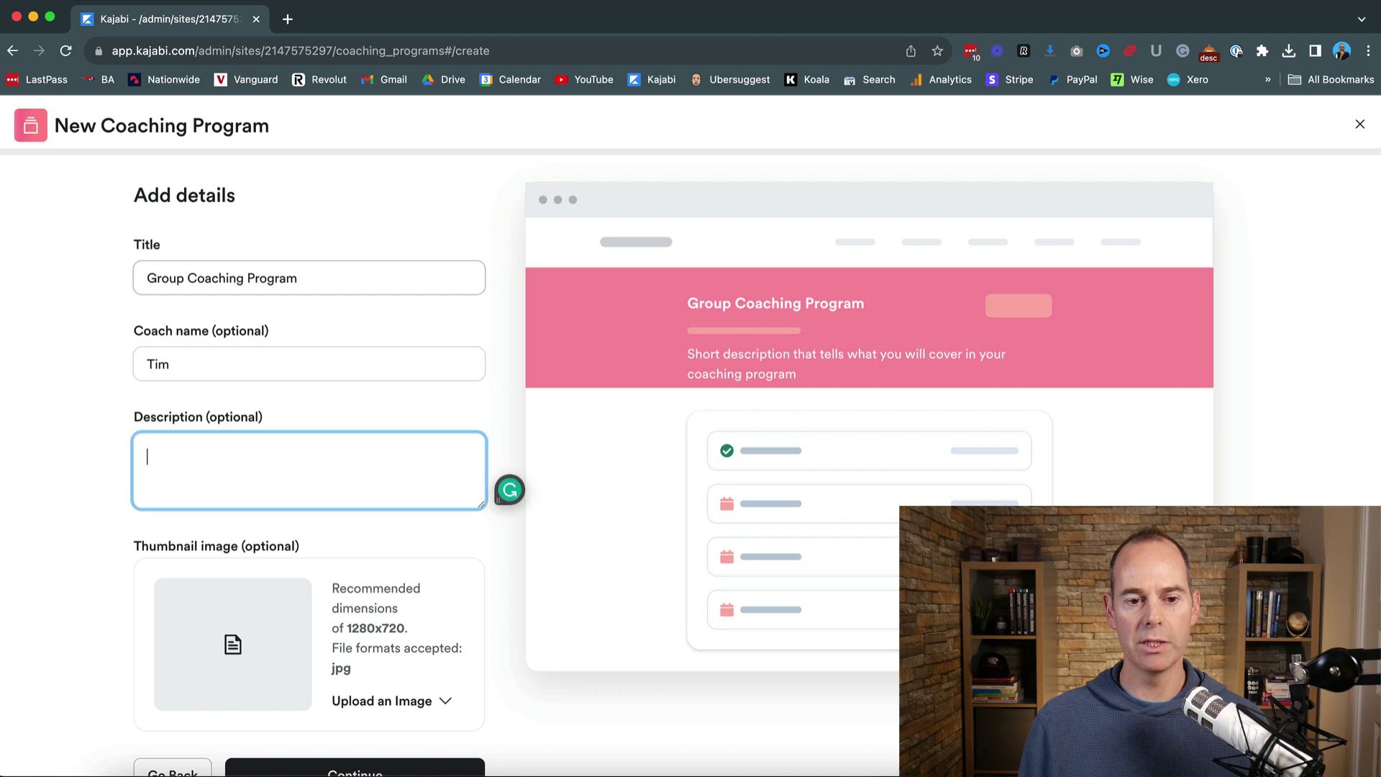
{"action": "type", "text": "Grou"}
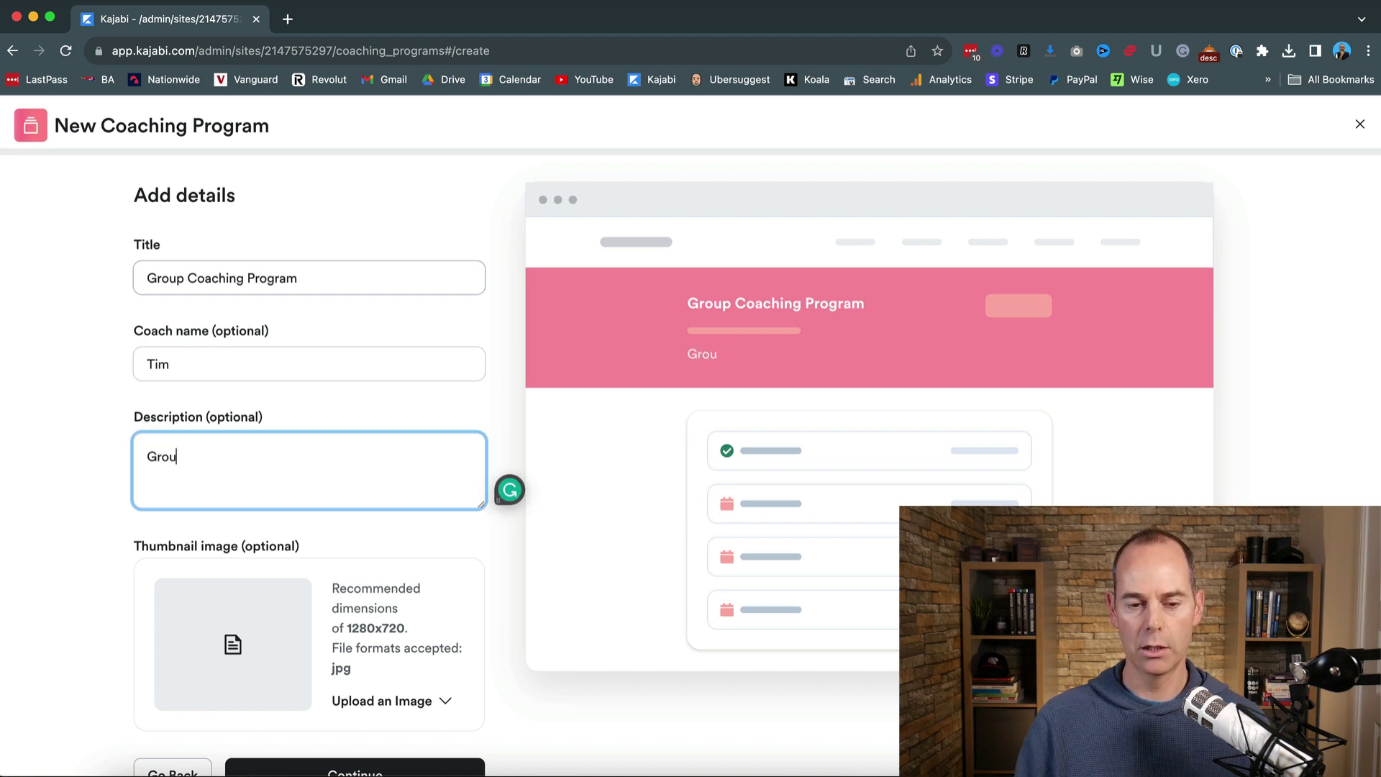
{"action": "type", "text": "p Coa"}
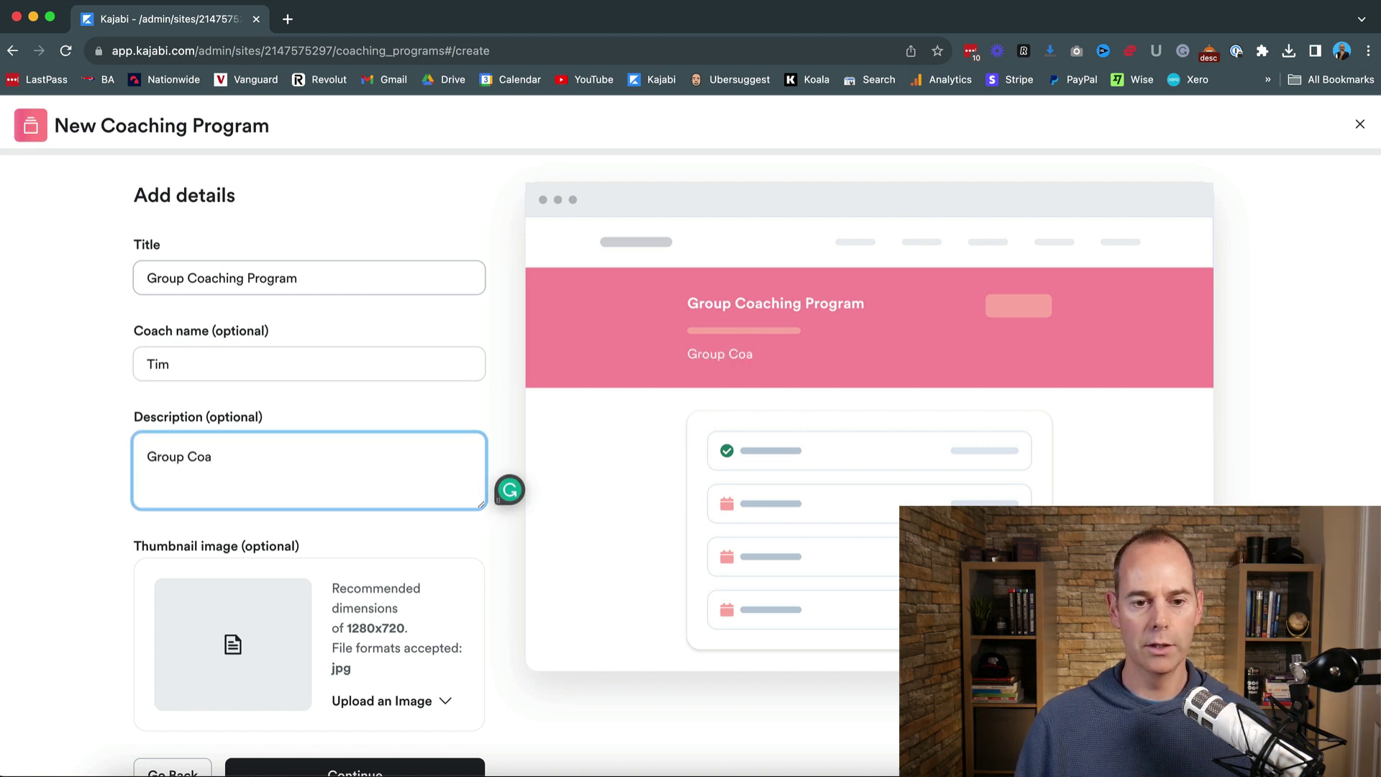
{"action": "type", "text": "chin"}
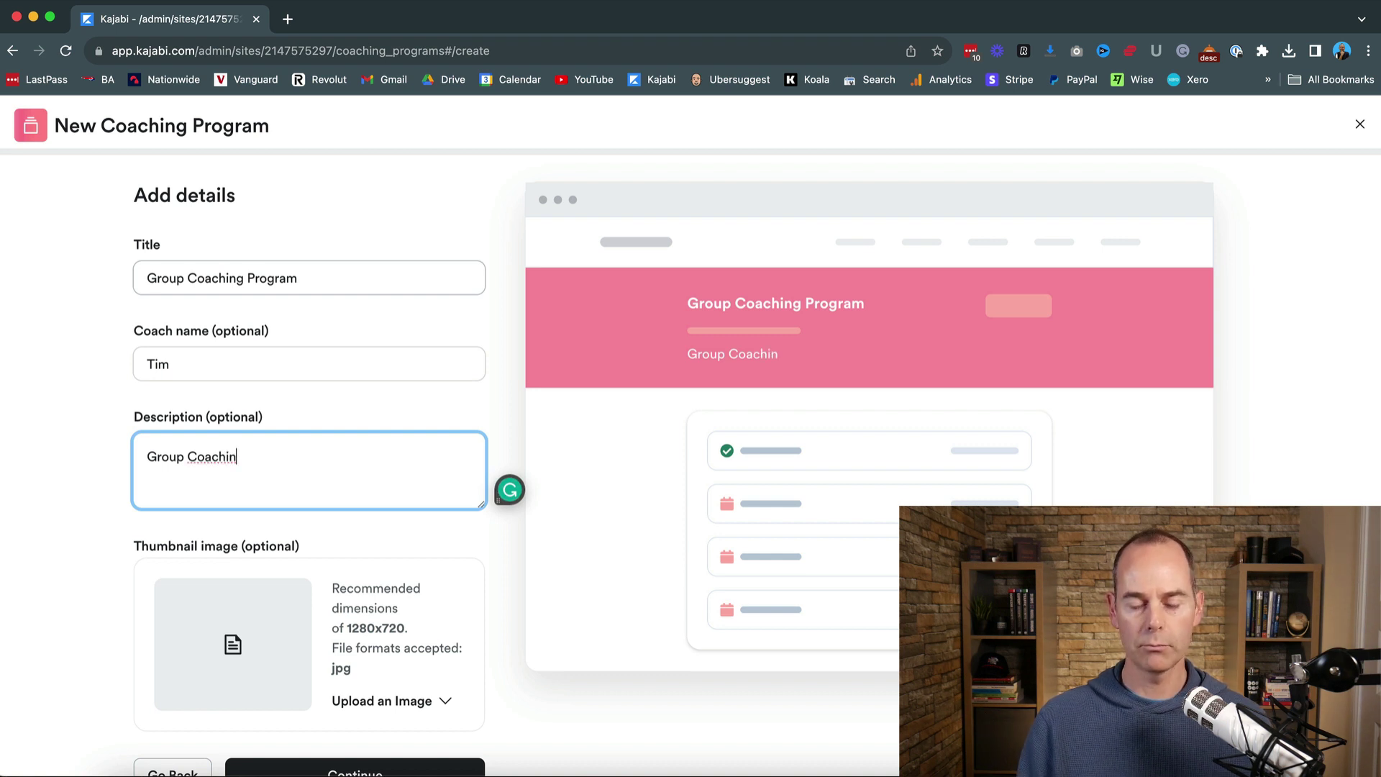
{"action": "type", "text": "g"}
{"action": "left_click", "coordinate": [325, 453]}
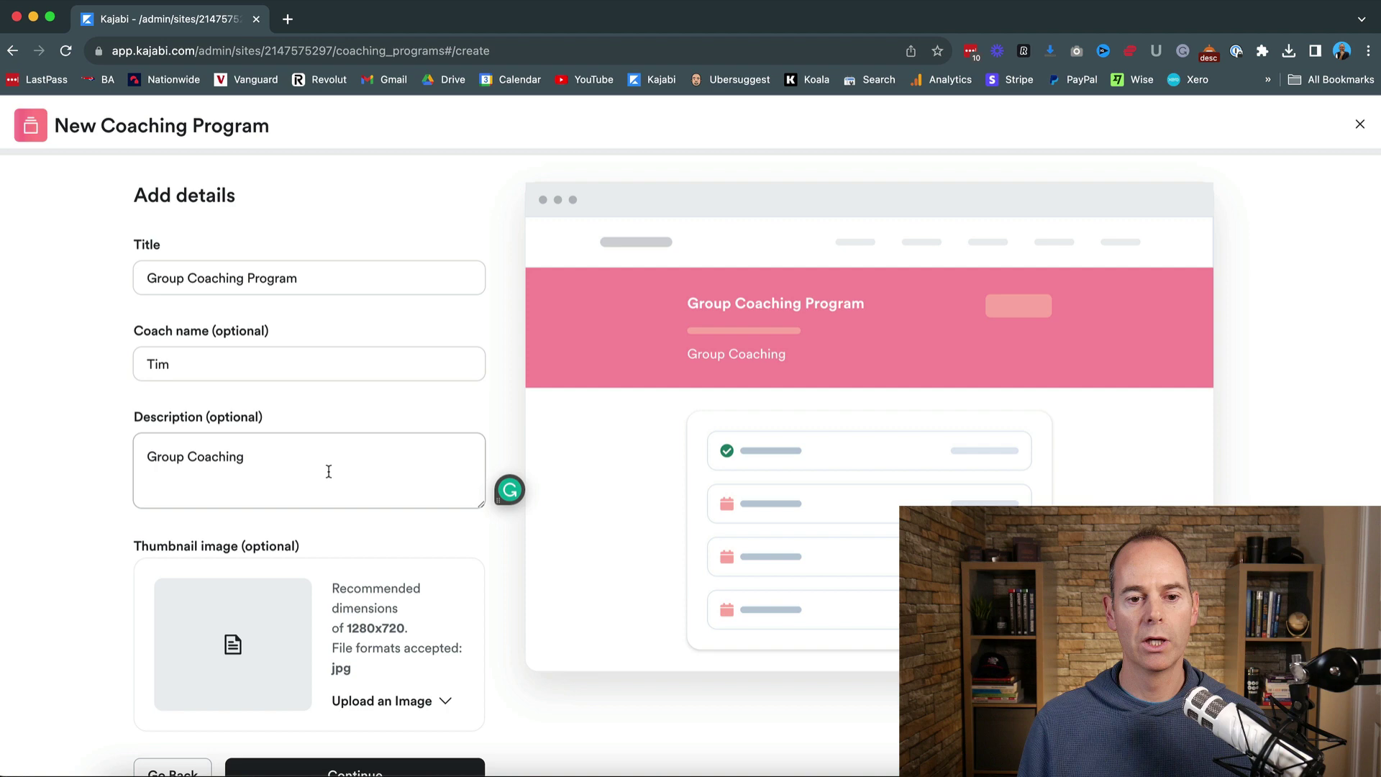
{"action": "scroll", "coordinate": [329, 471], "scroll_direction": "down", "scroll_amount": 1}
Upload Group Coaching Package.png from the device as the thumbnail and submit the details
{"action": "left_click", "coordinate": [440, 663]}
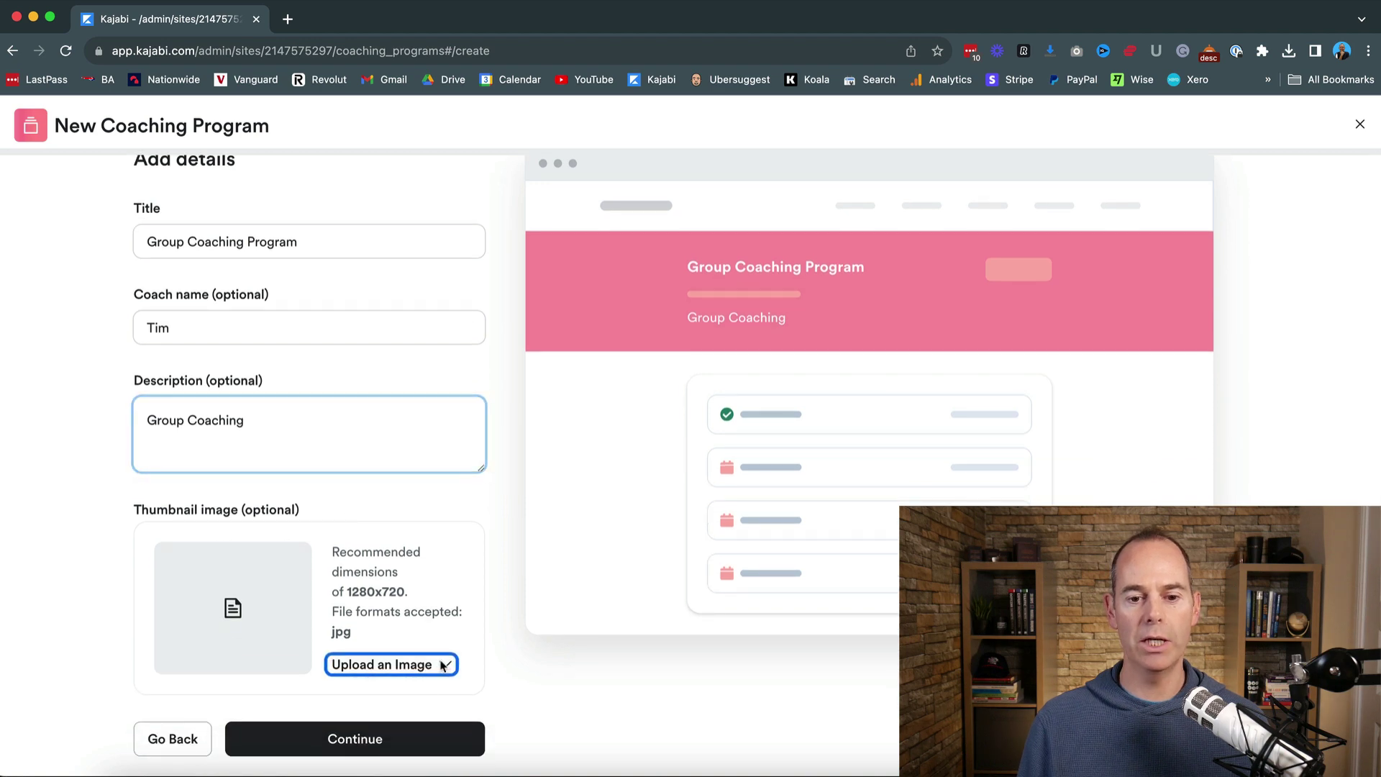
{"action": "left_click", "coordinate": [479, 435]}
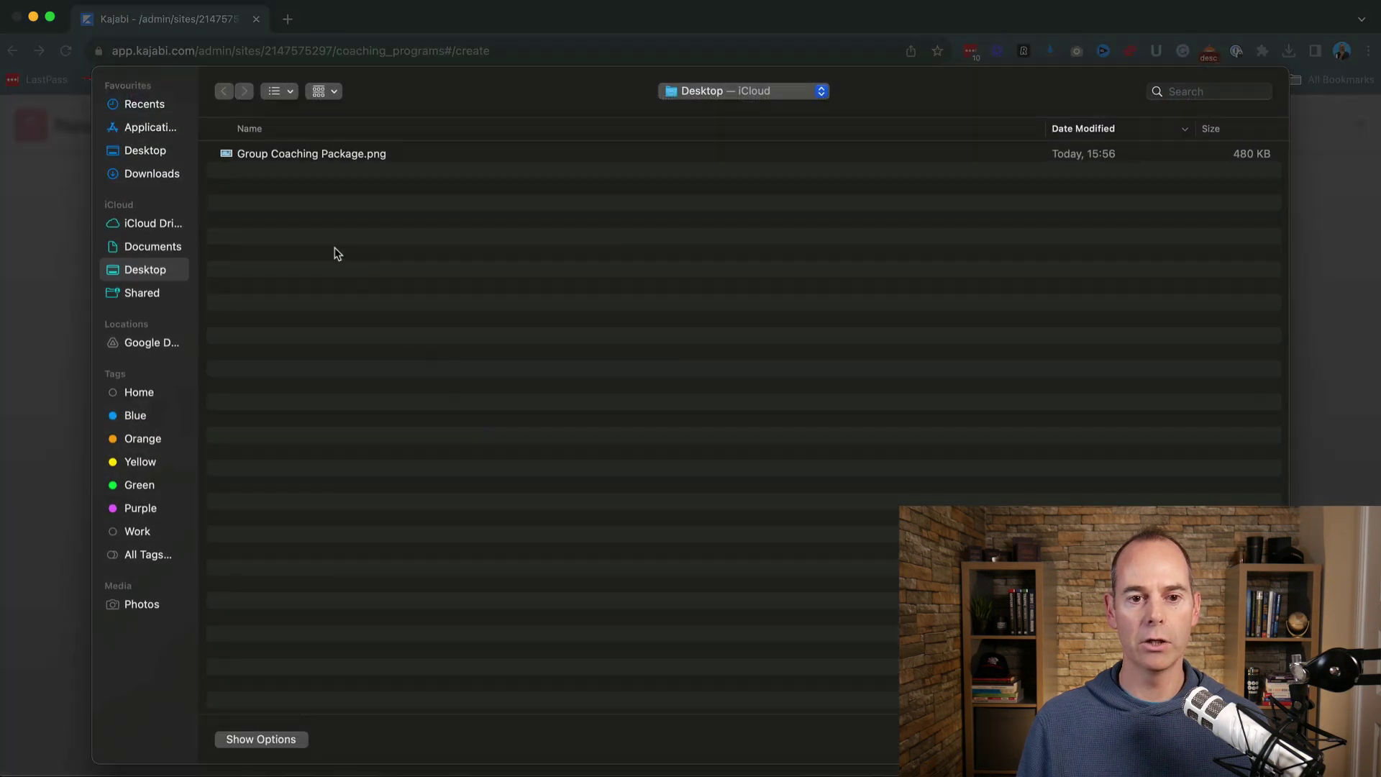
{"action": "double_click", "coordinate": [296, 156]}
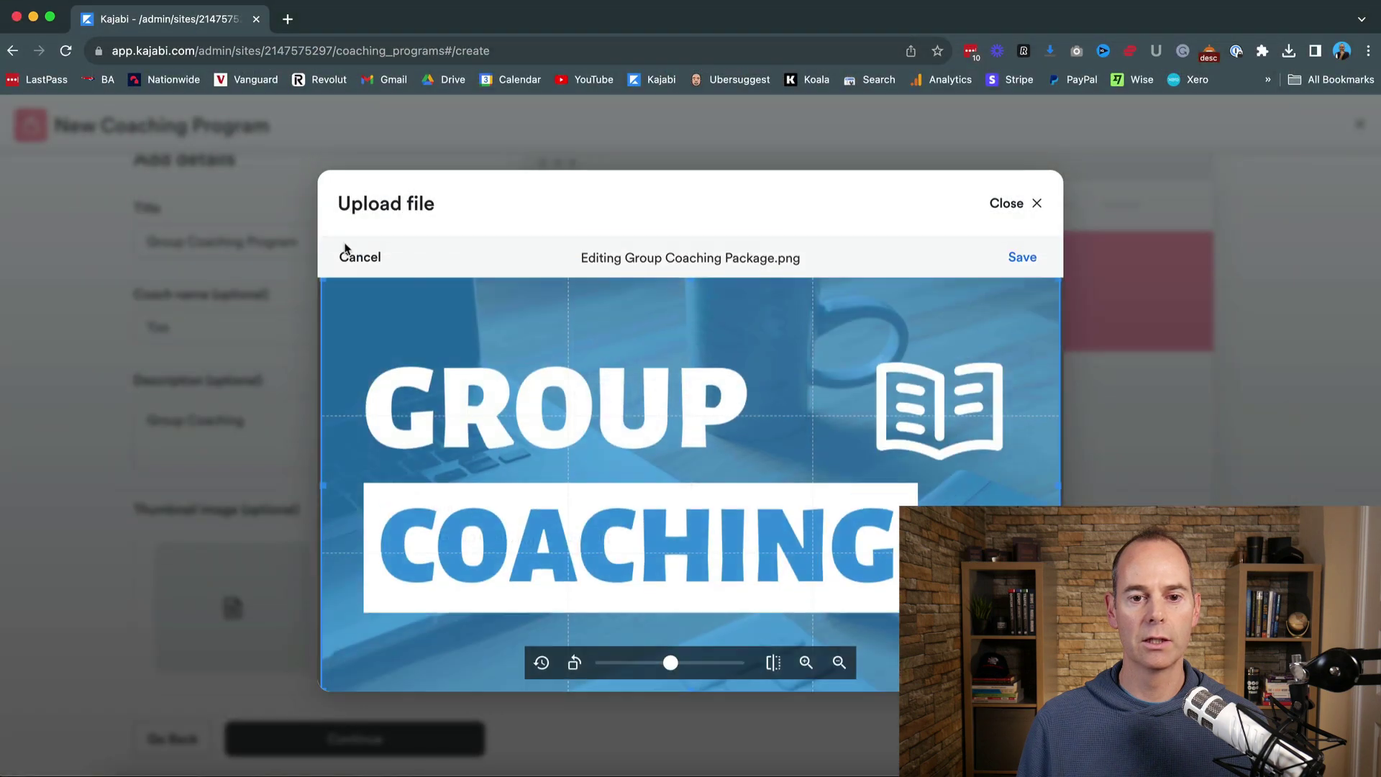
{"action": "left_click", "coordinate": [1023, 257]}
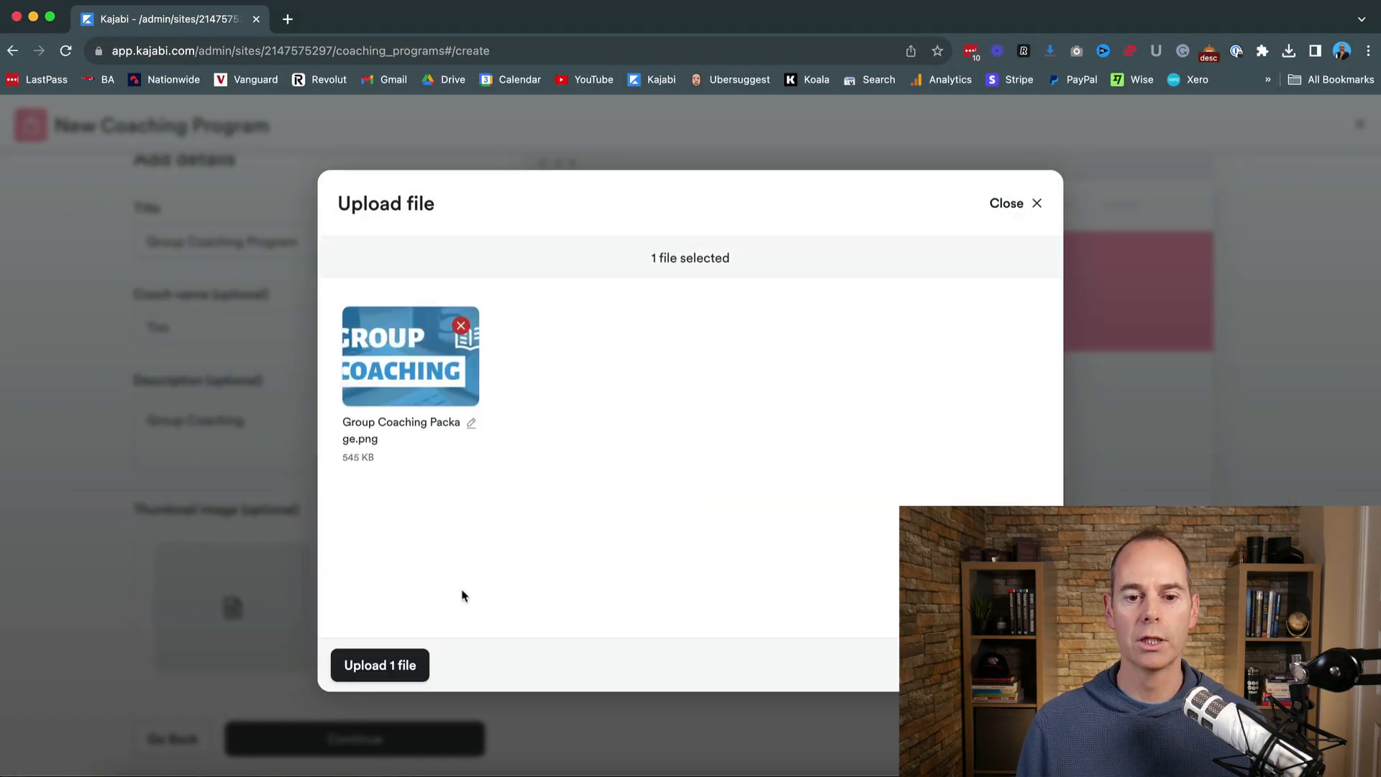
{"action": "left_click", "coordinate": [387, 663]}
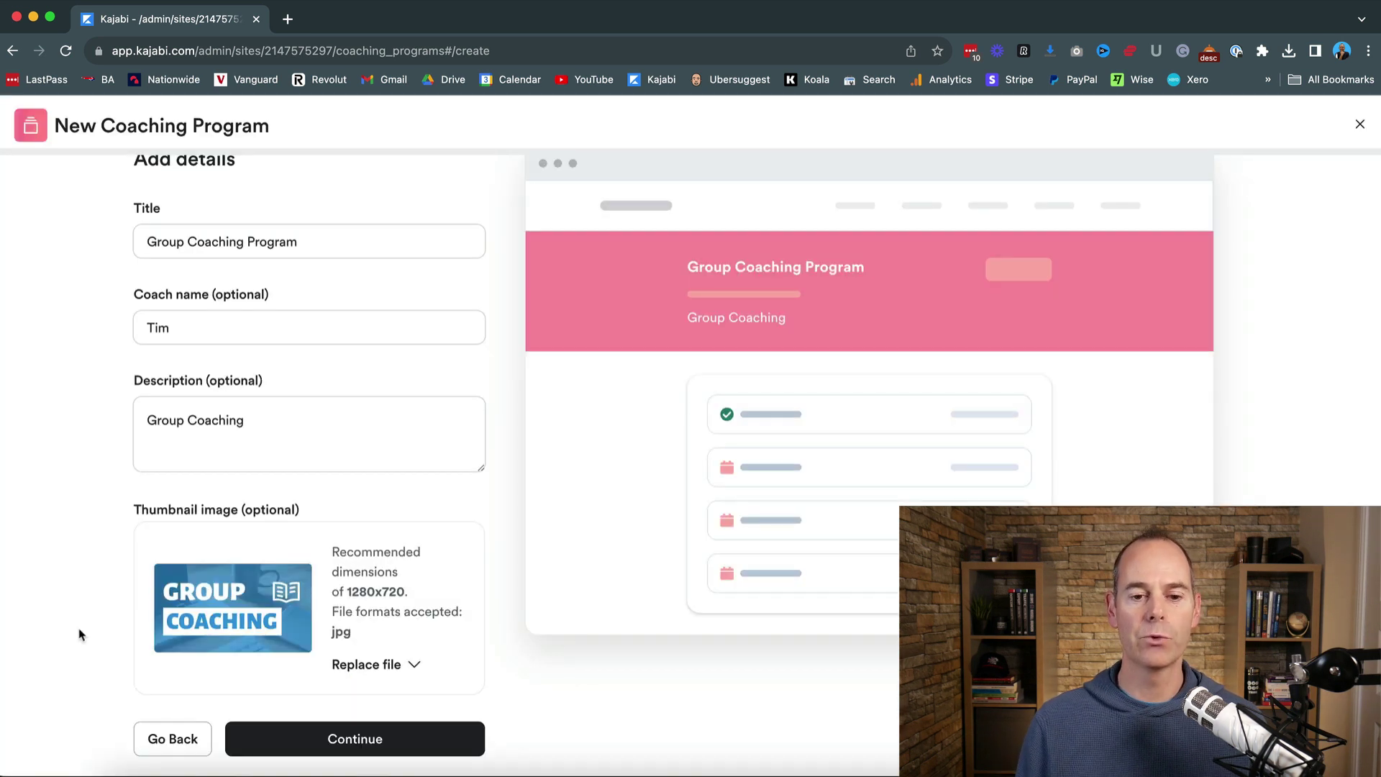
{"action": "left_click", "coordinate": [361, 737]}
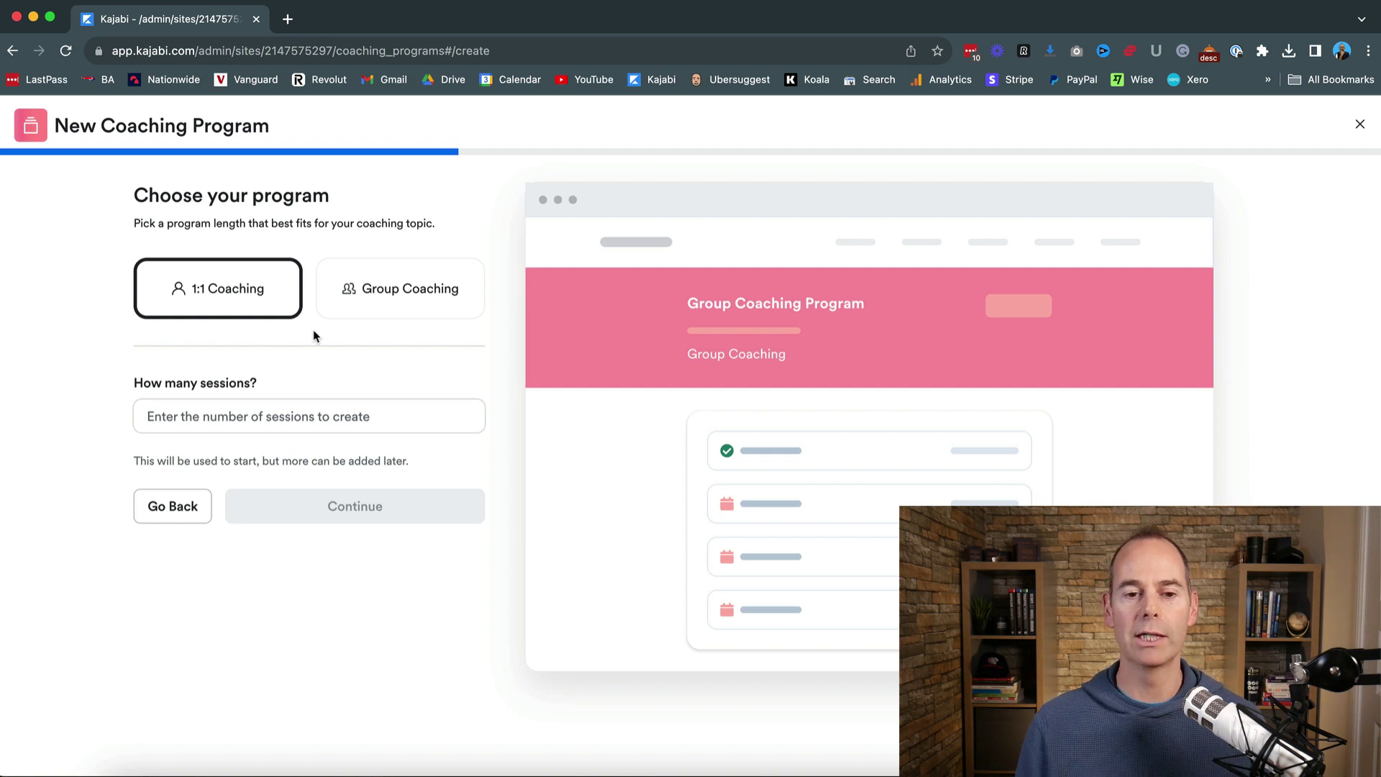
Choose Group Coaching with group name 'Jan 2024' and 6 sessions, then continue
{"action": "left_click", "coordinate": [410, 300]}
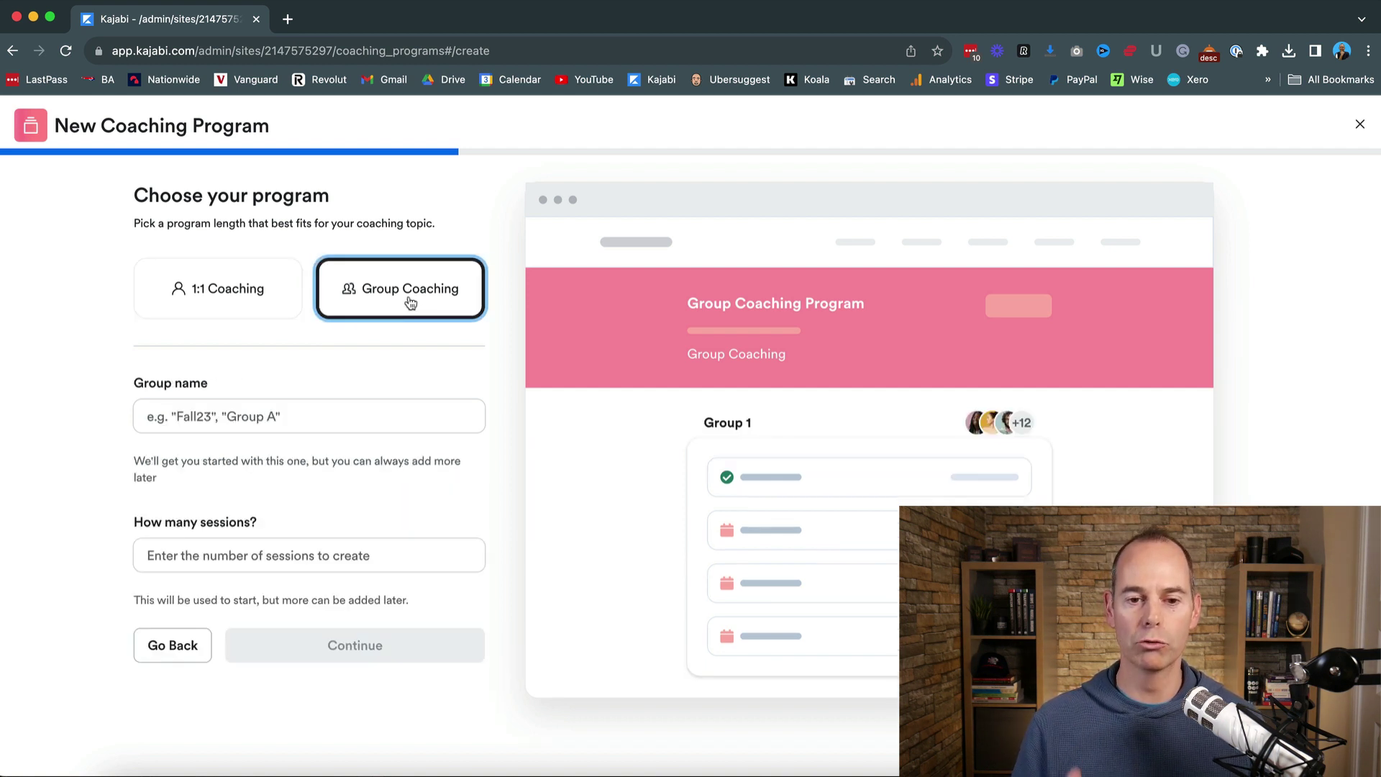
{"action": "left_click", "coordinate": [245, 413]}
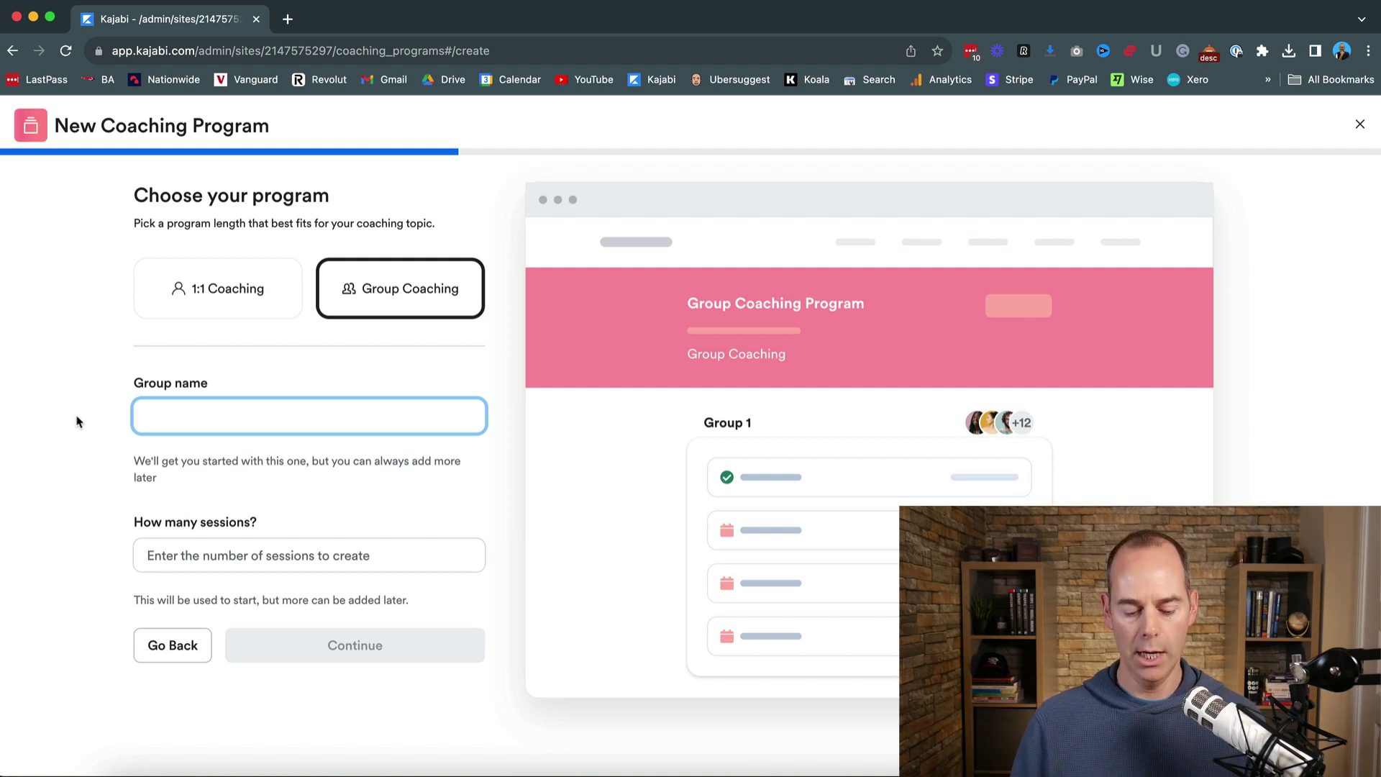
{"action": "type", "text": "Jan "}
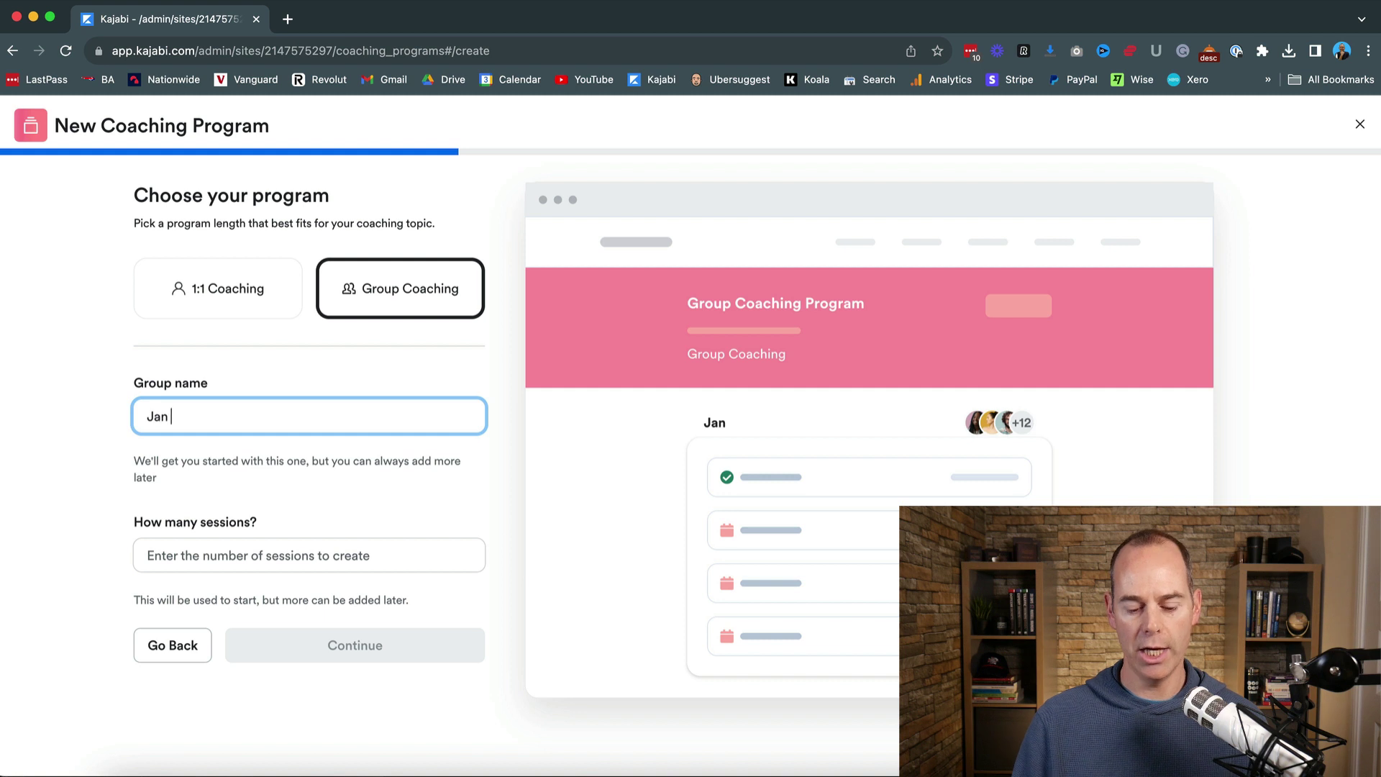
{"action": "type", "text": "2024"}
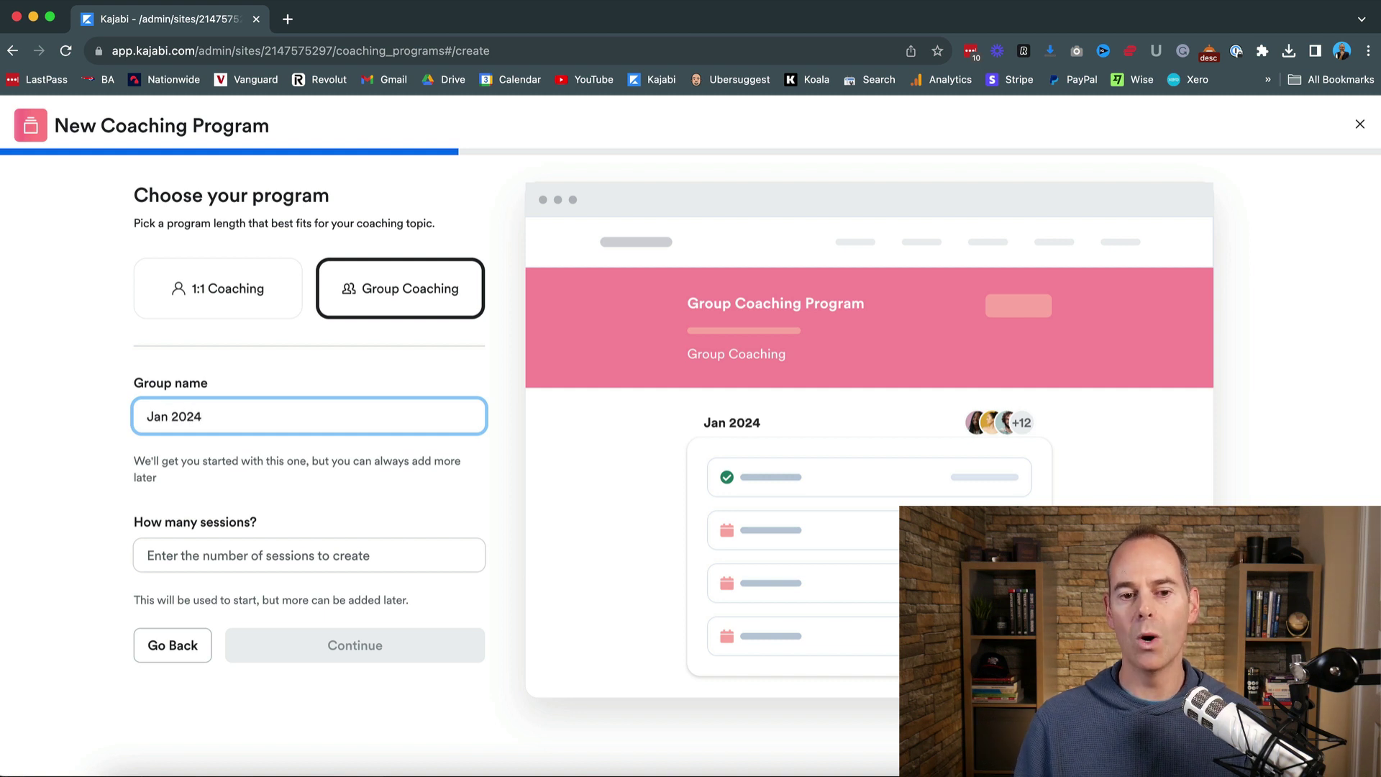
{"action": "left_click", "coordinate": [65, 502]}
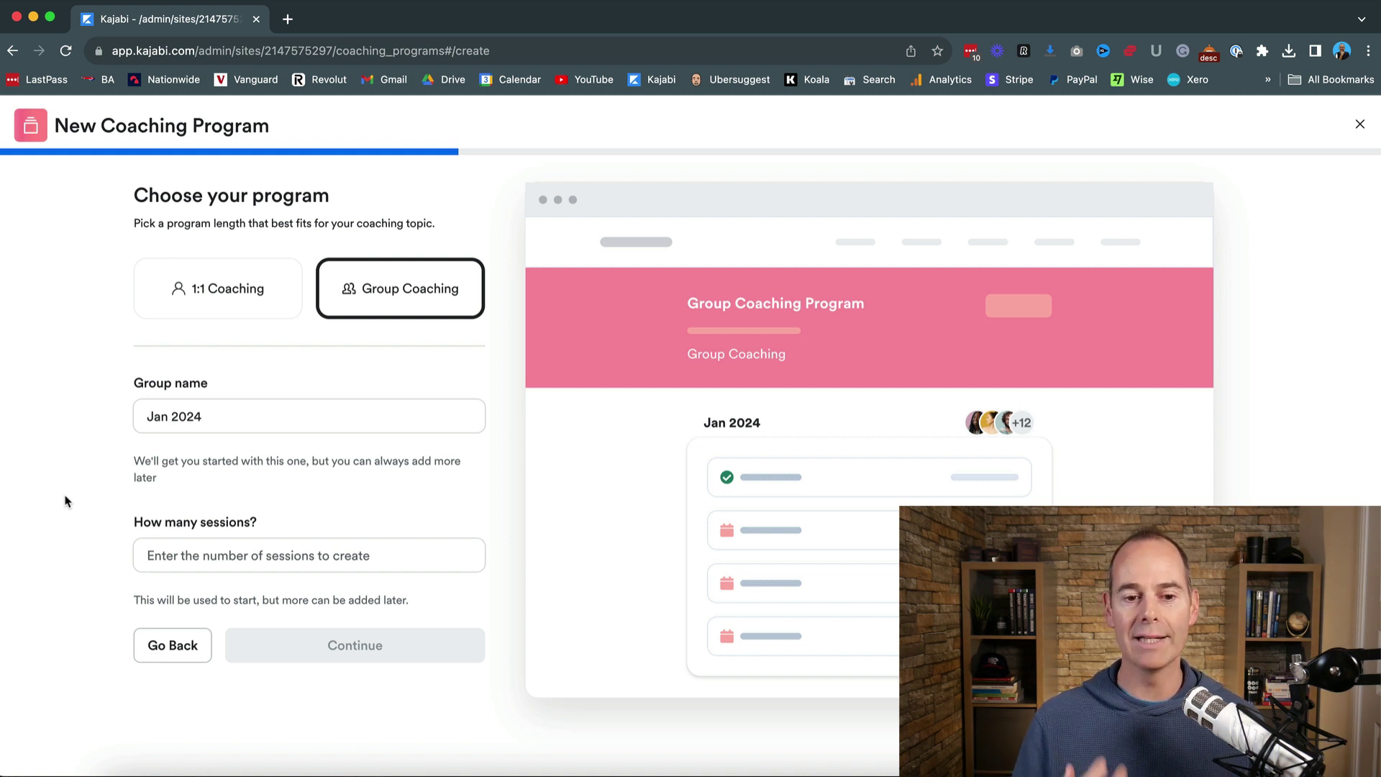
{"action": "left_click", "coordinate": [149, 557]}
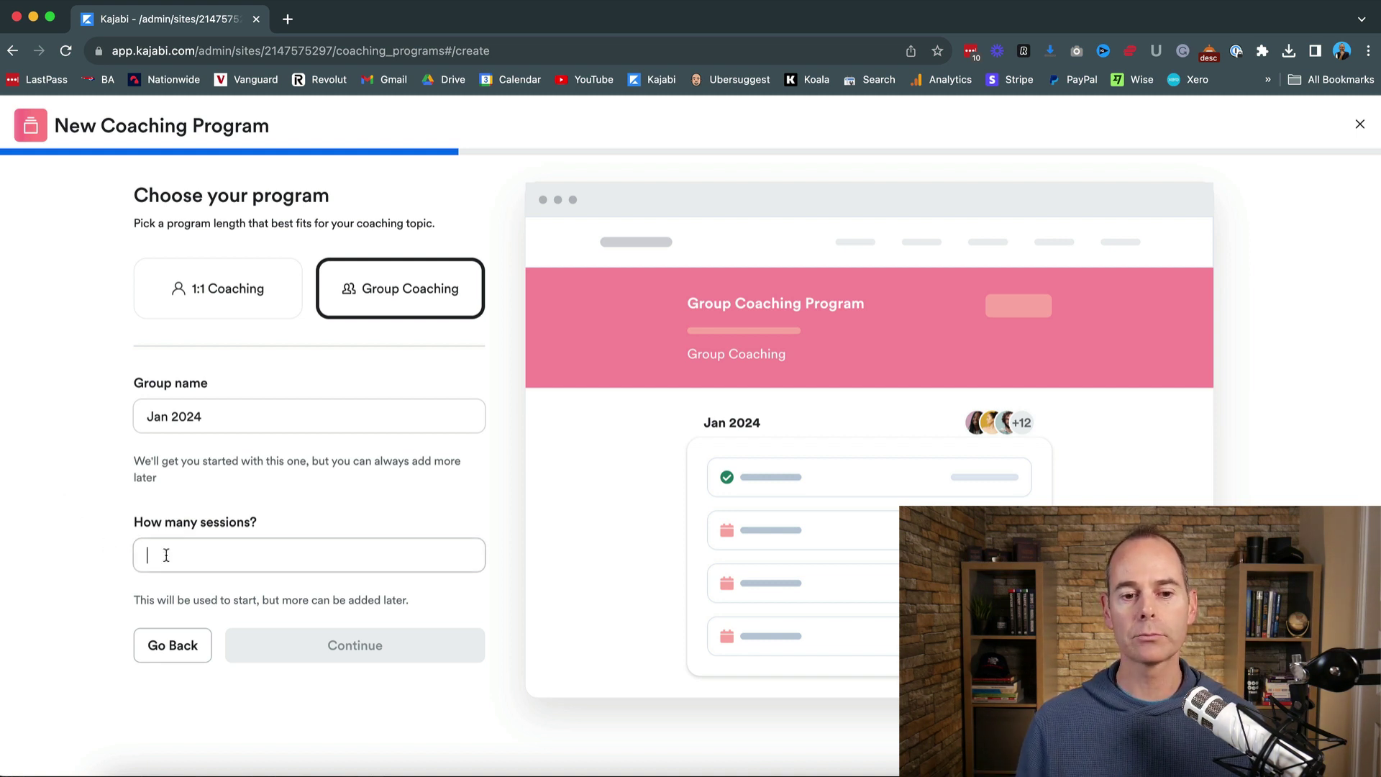
{"action": "type", "text": "6"}
{"action": "left_click", "coordinate": [107, 568]}
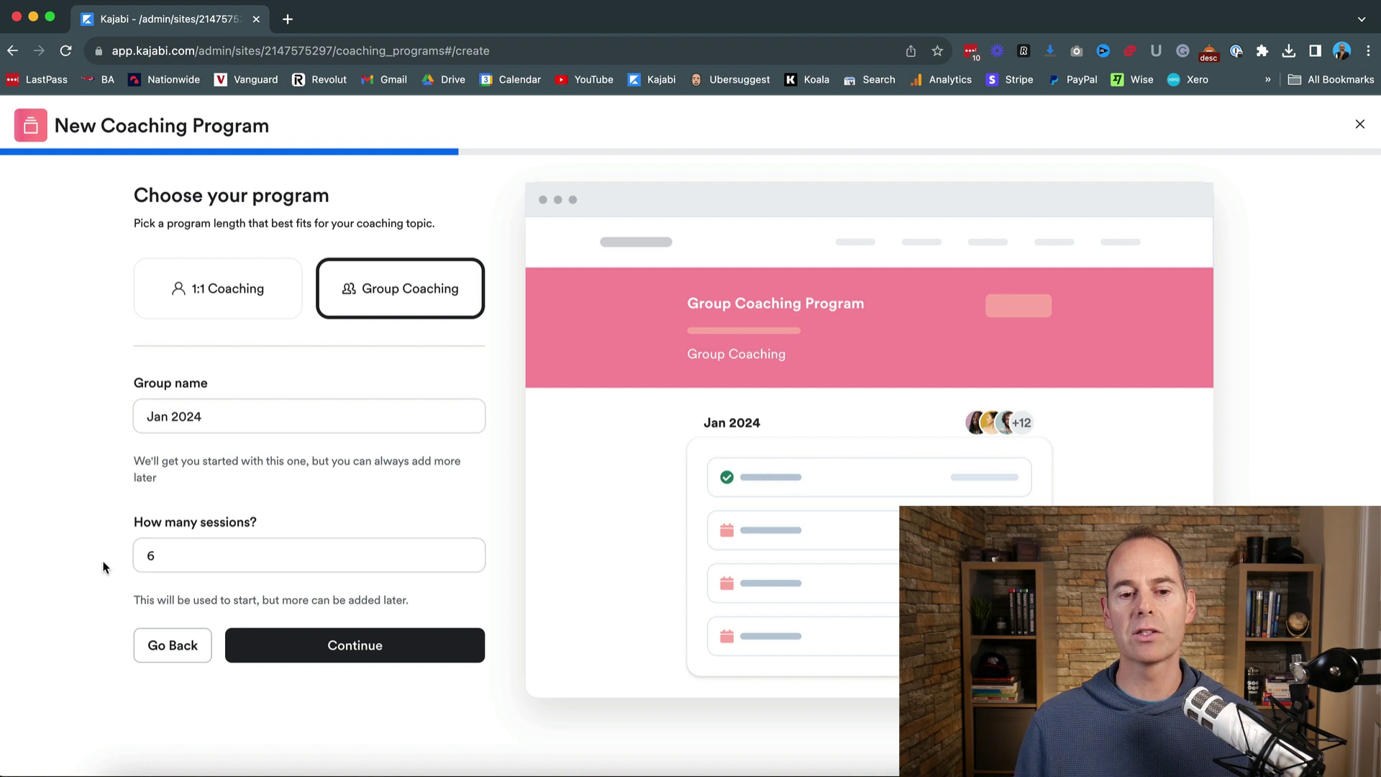
{"action": "left_click", "coordinate": [374, 656]}
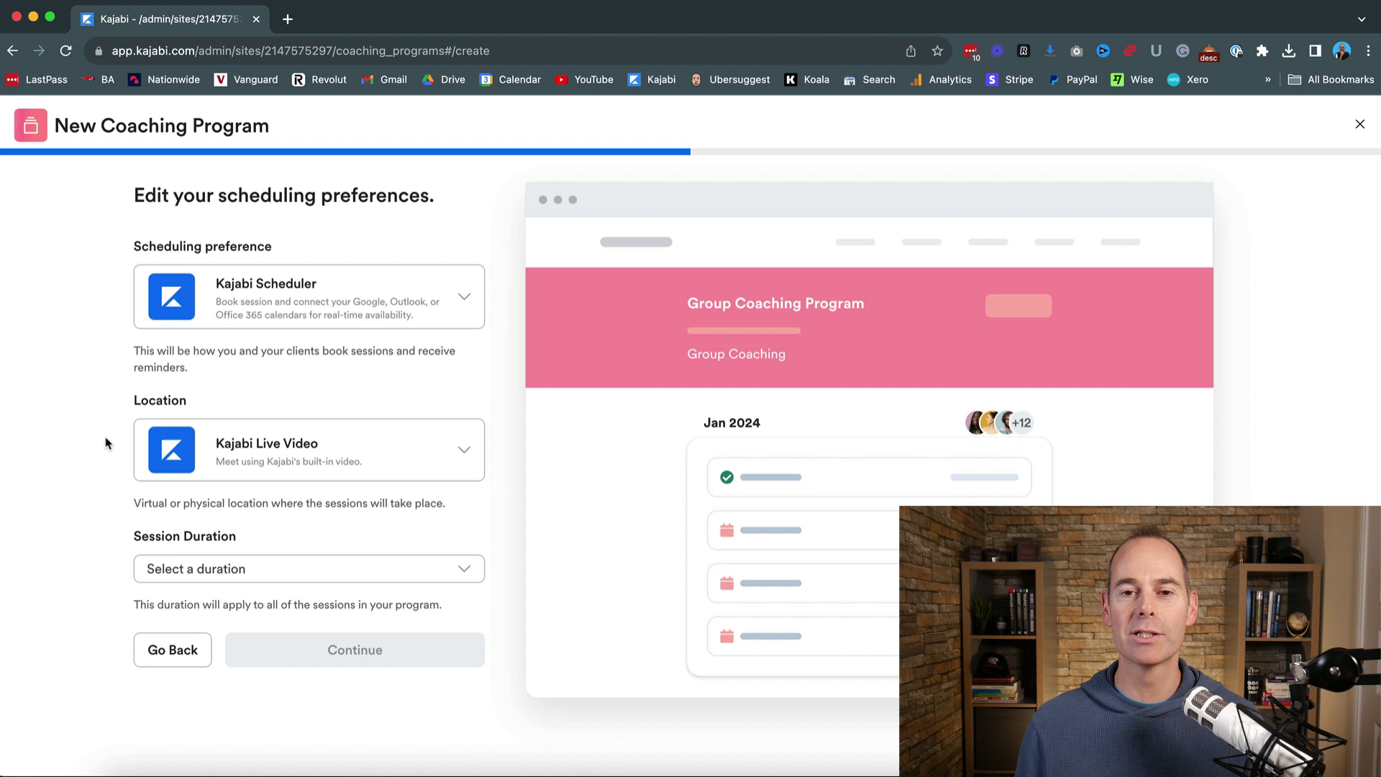
Keep Kajabi Scheduler and Kajabi Live Video, set 60-minute sessions, and continue
{"action": "left_click", "coordinate": [328, 300]}
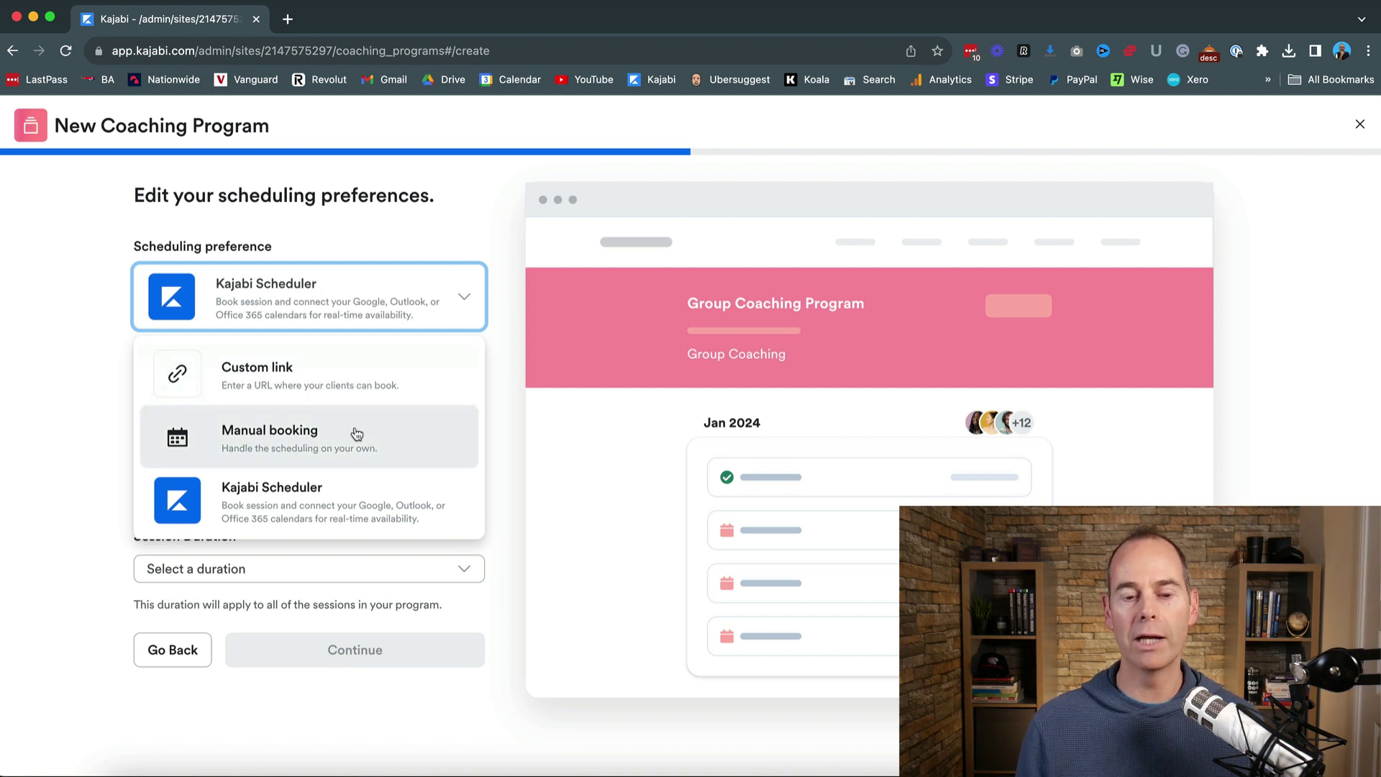
{"action": "left_click", "coordinate": [105, 357]}
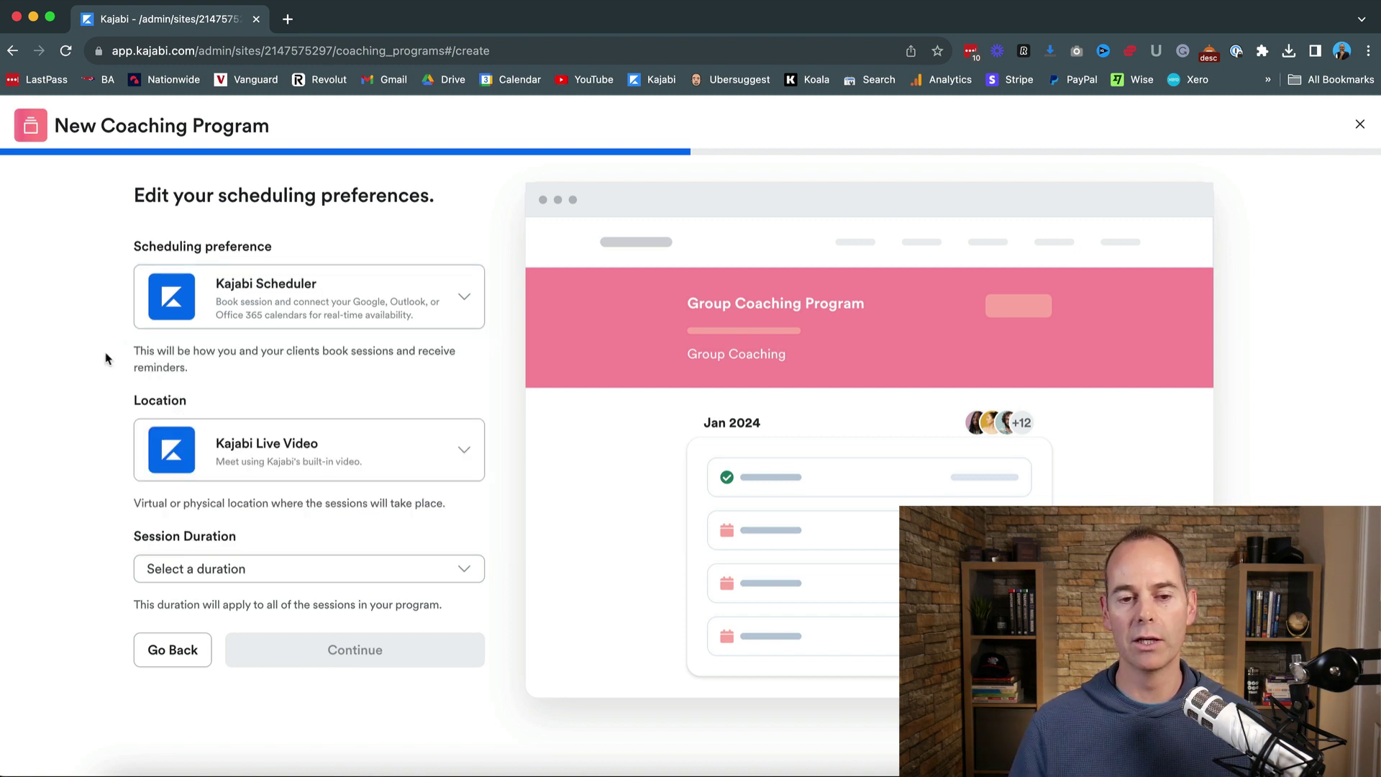
{"action": "left_click", "coordinate": [311, 453]}
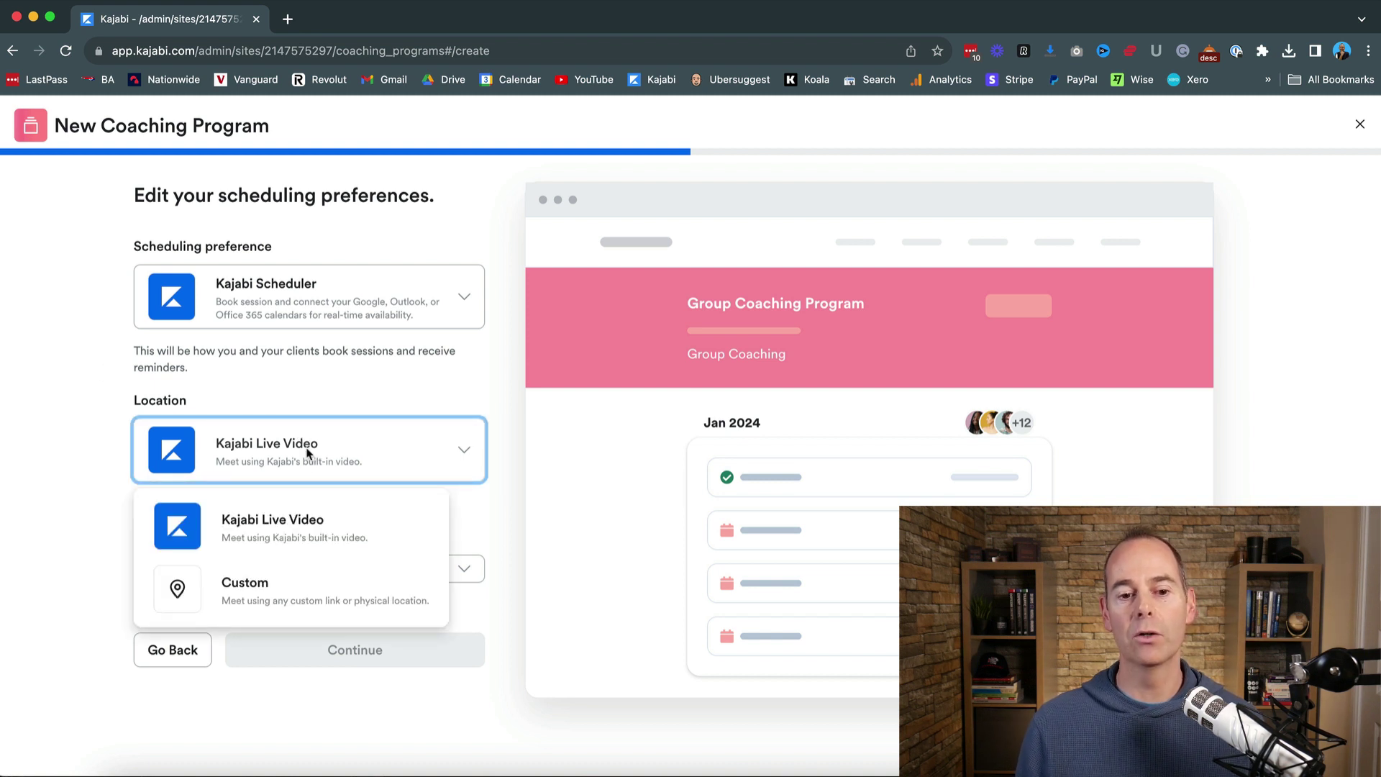
{"action": "left_click", "coordinate": [99, 472]}
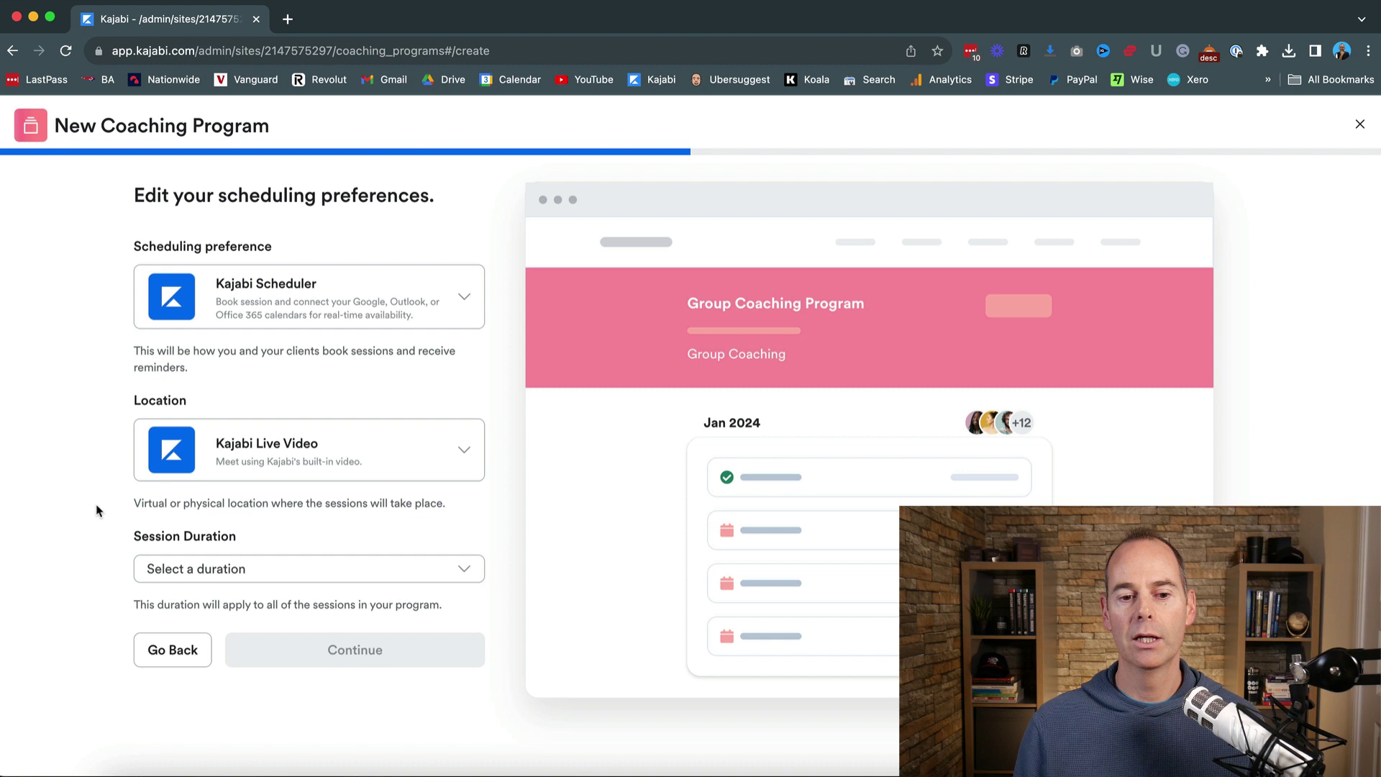
{"action": "left_click", "coordinate": [280, 580]}
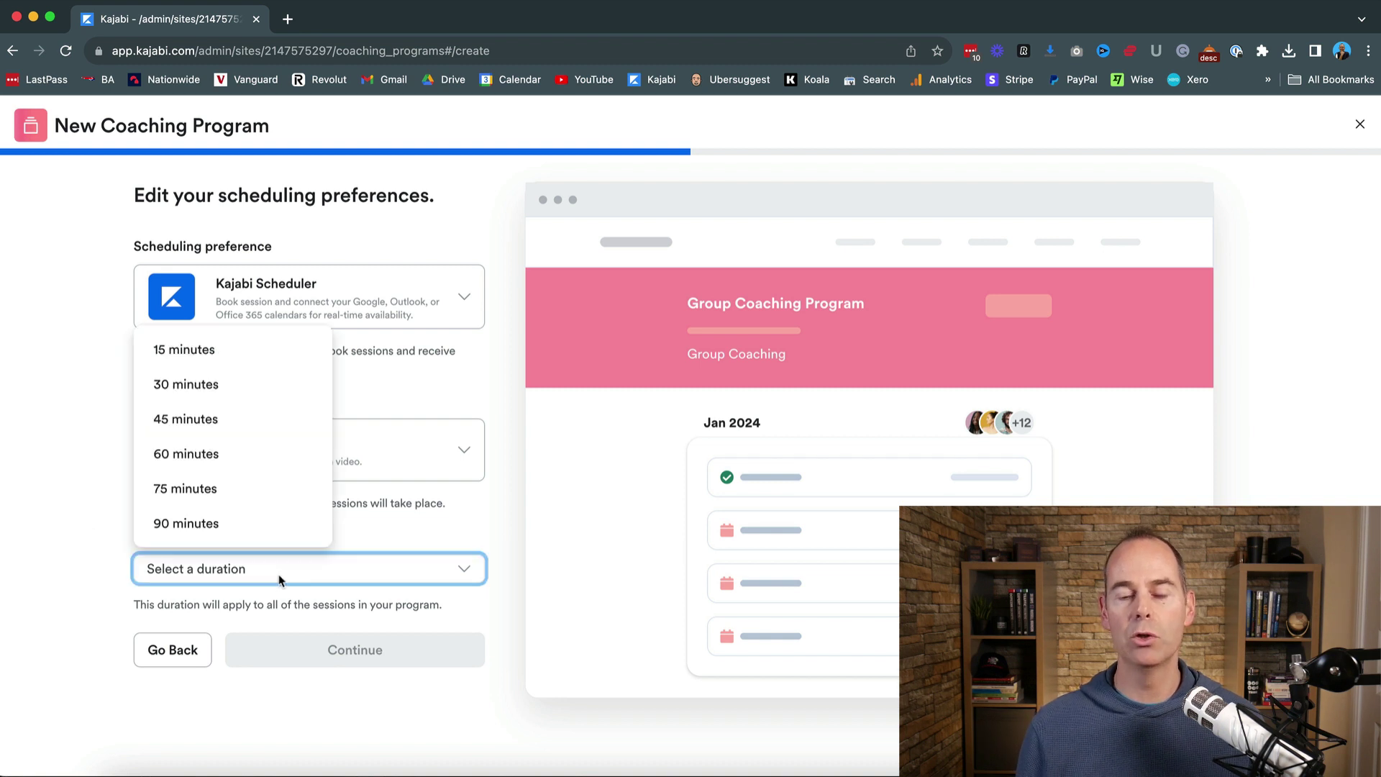
{"action": "left_click", "coordinate": [232, 461]}
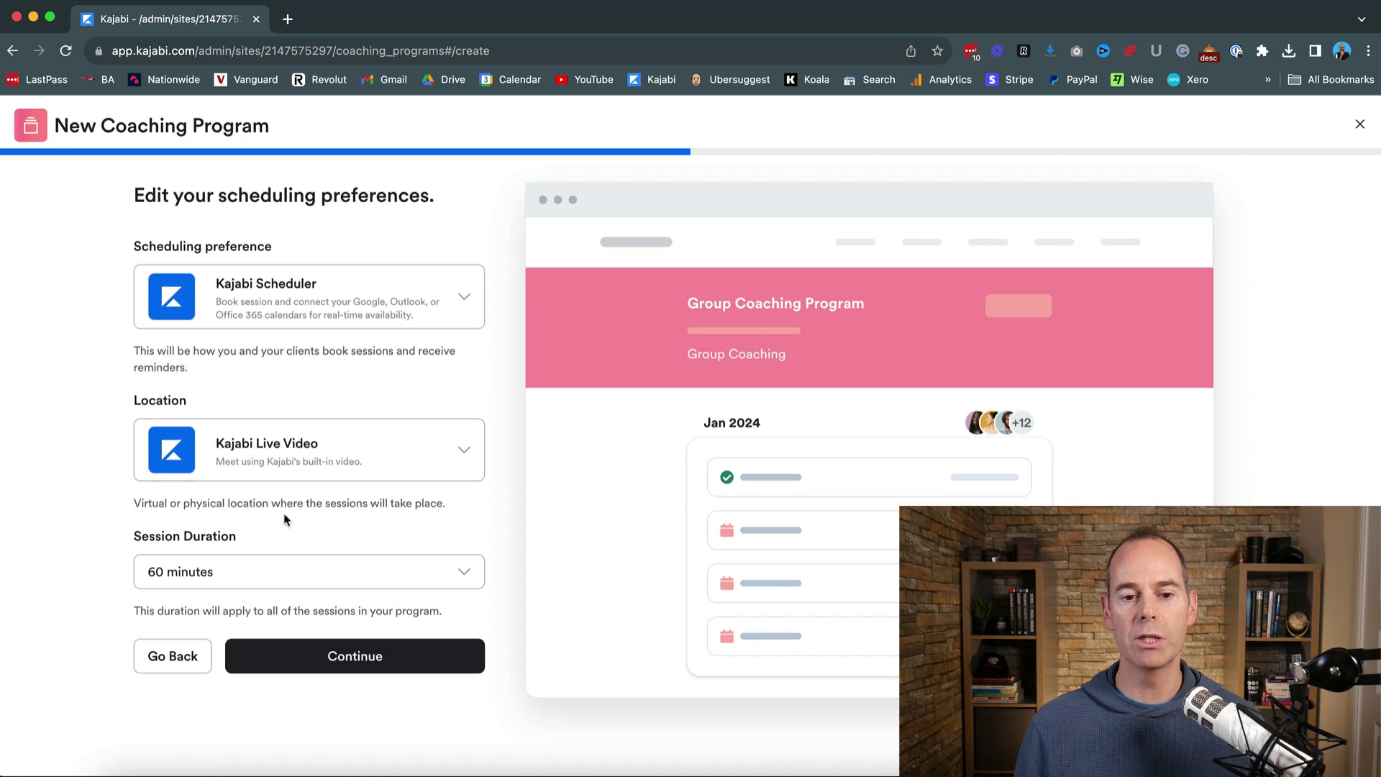
{"action": "left_click", "coordinate": [348, 656]}
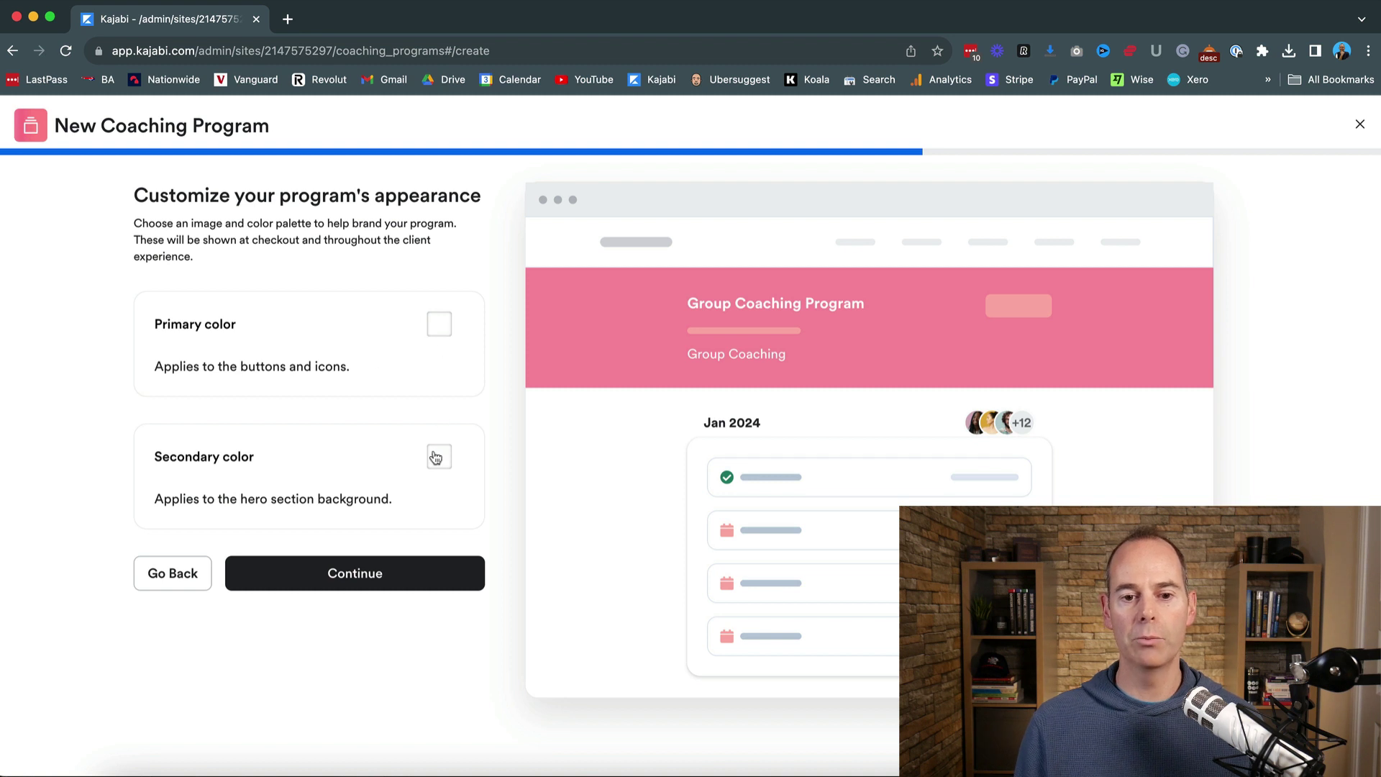
Set the primary colour to blue and the hero background to light grey, then continue
{"action": "left_click", "coordinate": [440, 327]}
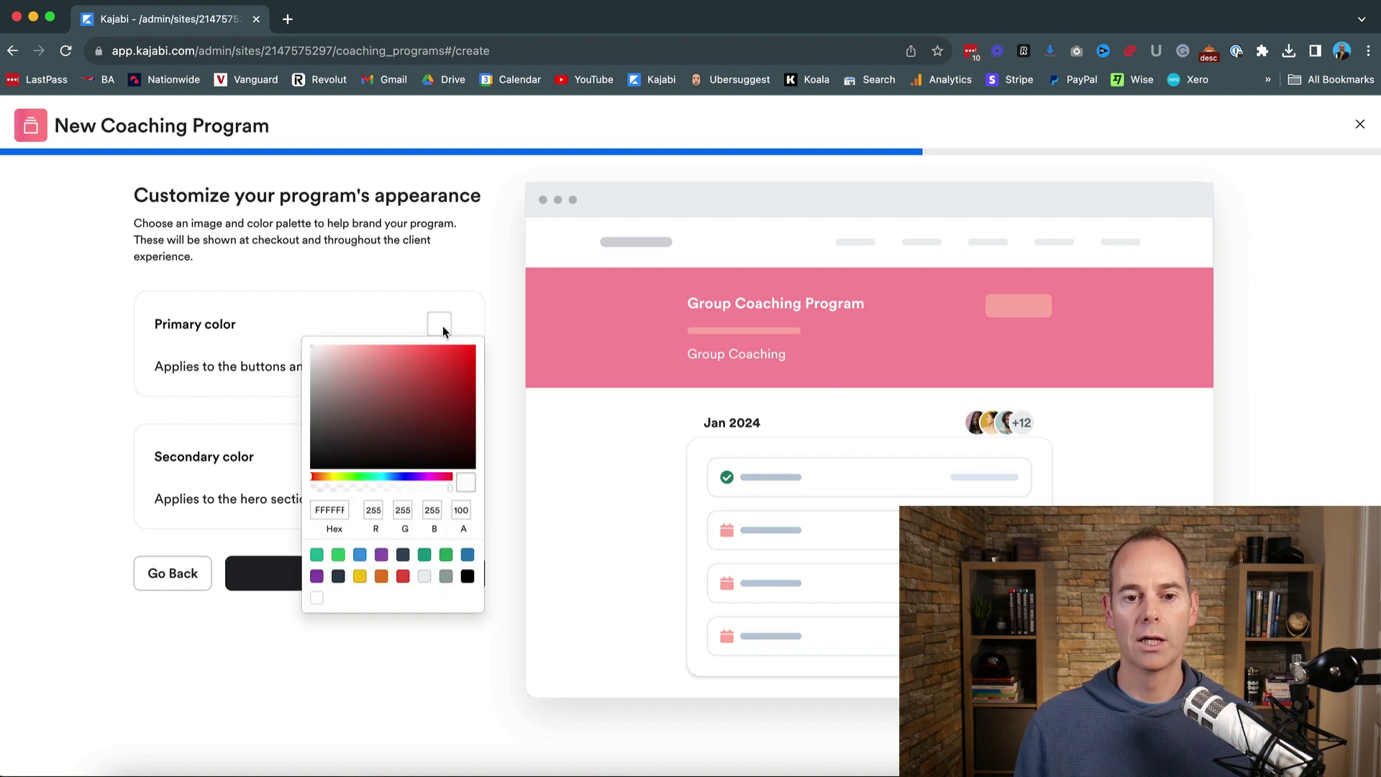
{"action": "left_click", "coordinate": [360, 554]}
{"action": "left_click", "coordinate": [254, 424]}
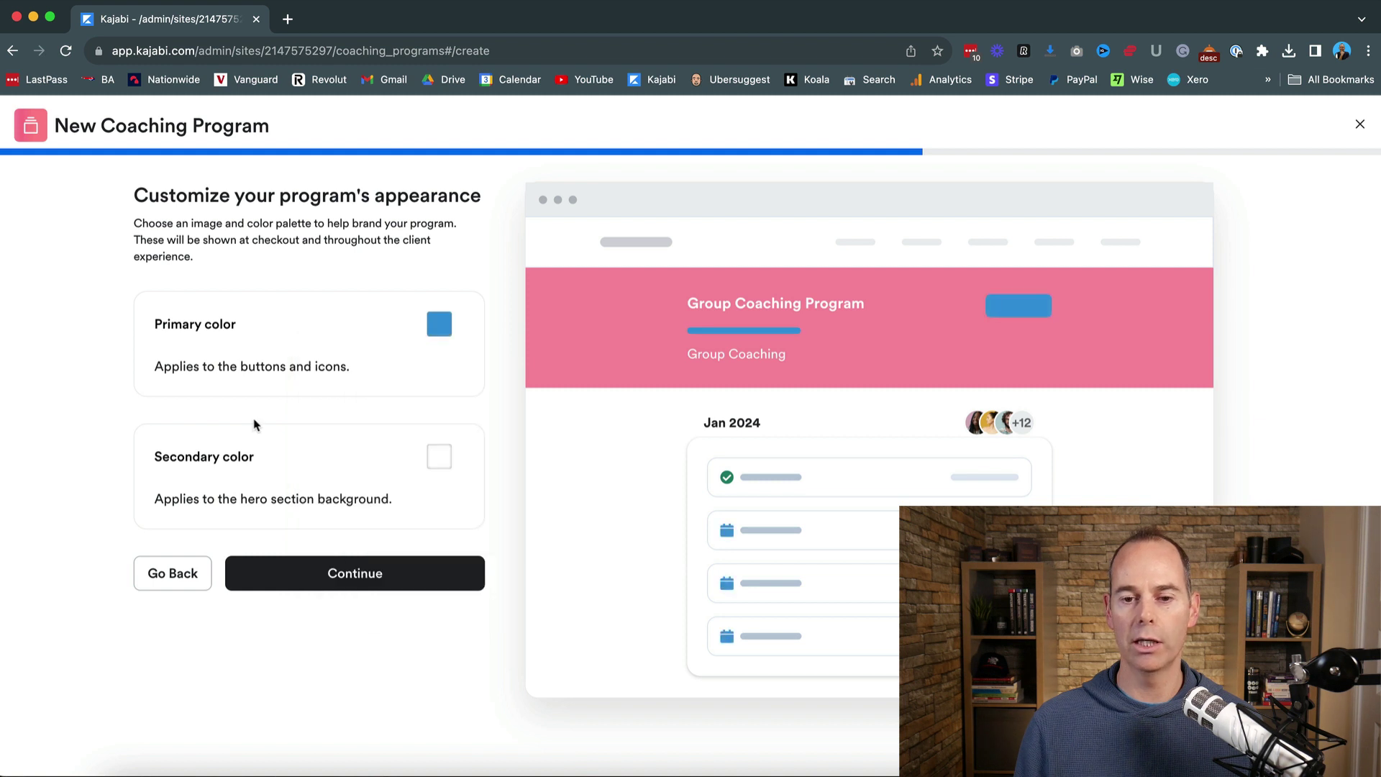
{"action": "left_click", "coordinate": [439, 459]}
{"action": "left_click", "coordinate": [424, 710]}
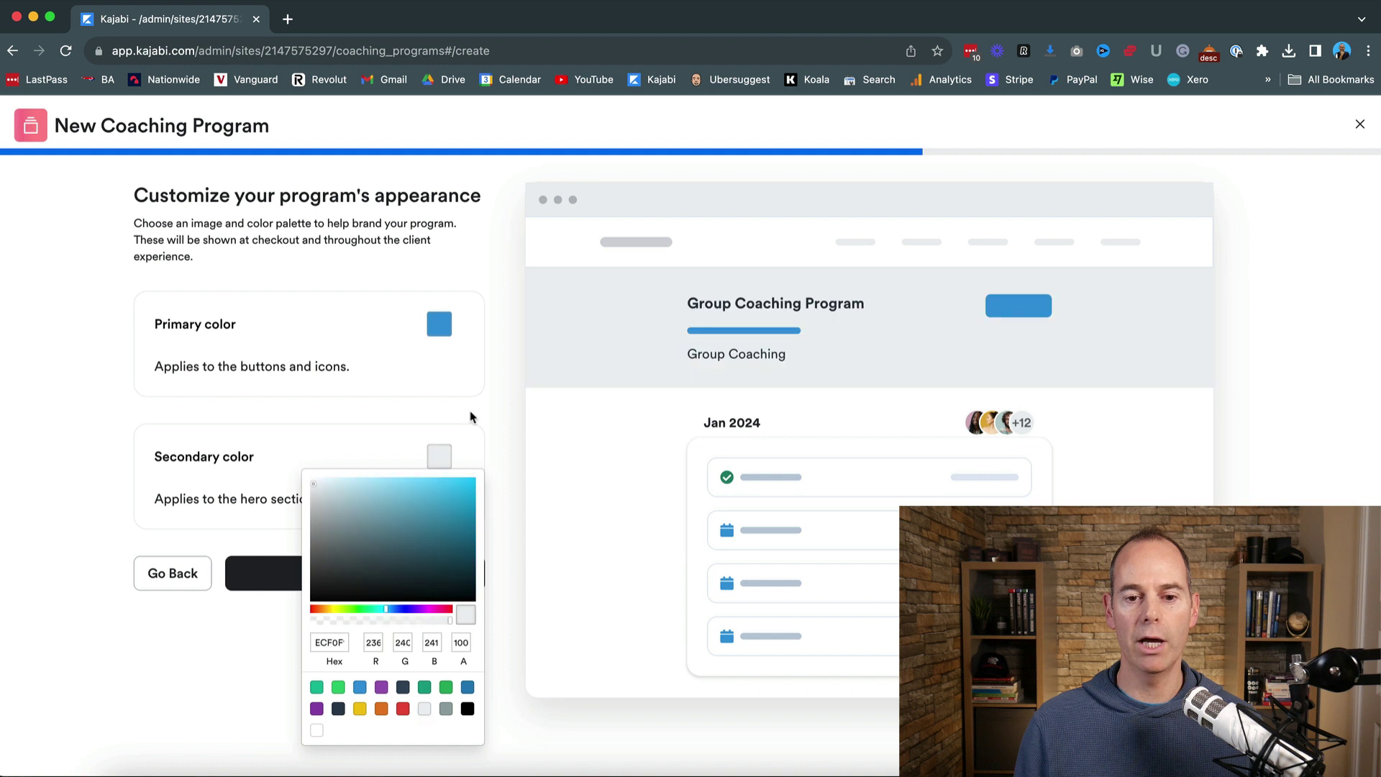
{"action": "left_click", "coordinate": [487, 422]}
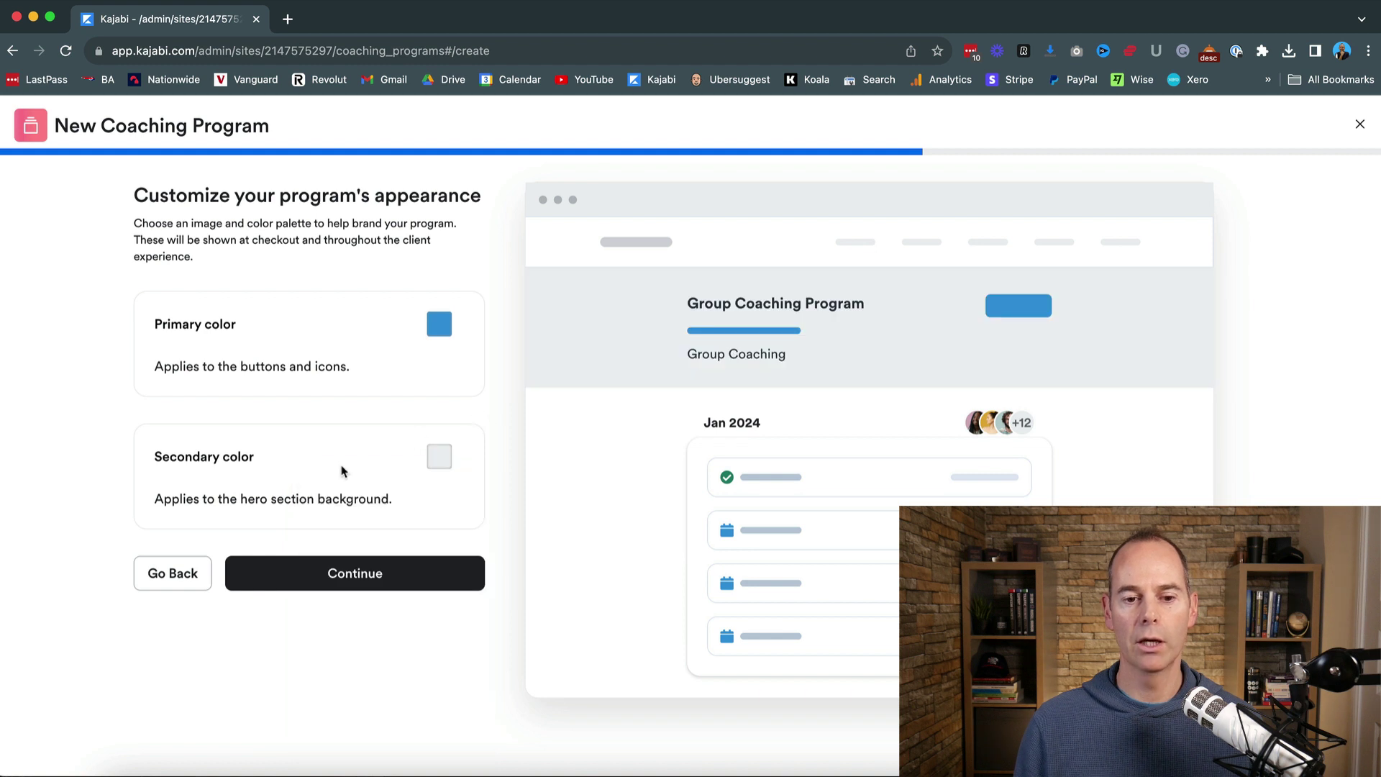
{"action": "left_click", "coordinate": [359, 581]}
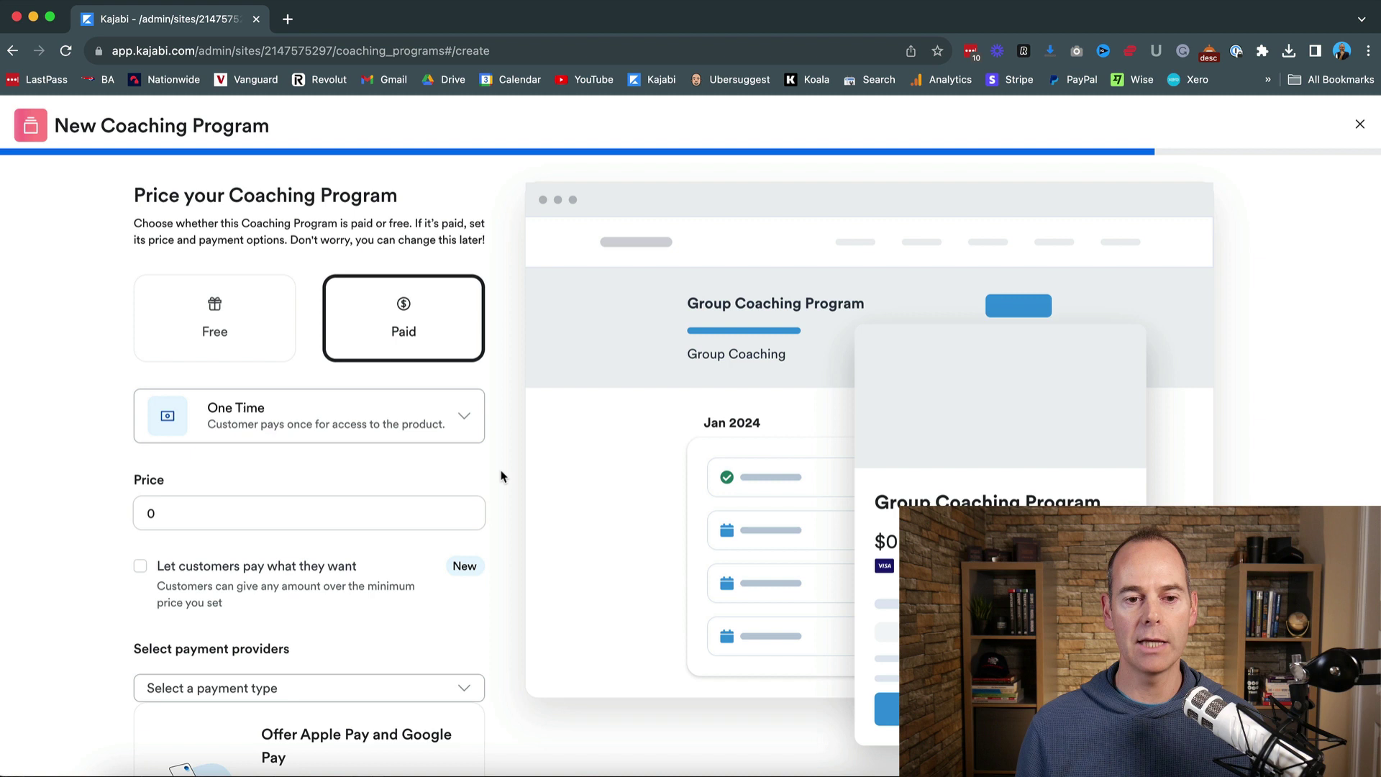
Compare the Paid one-time payment options, then set the program to Free
{"action": "left_click", "coordinate": [216, 311]}
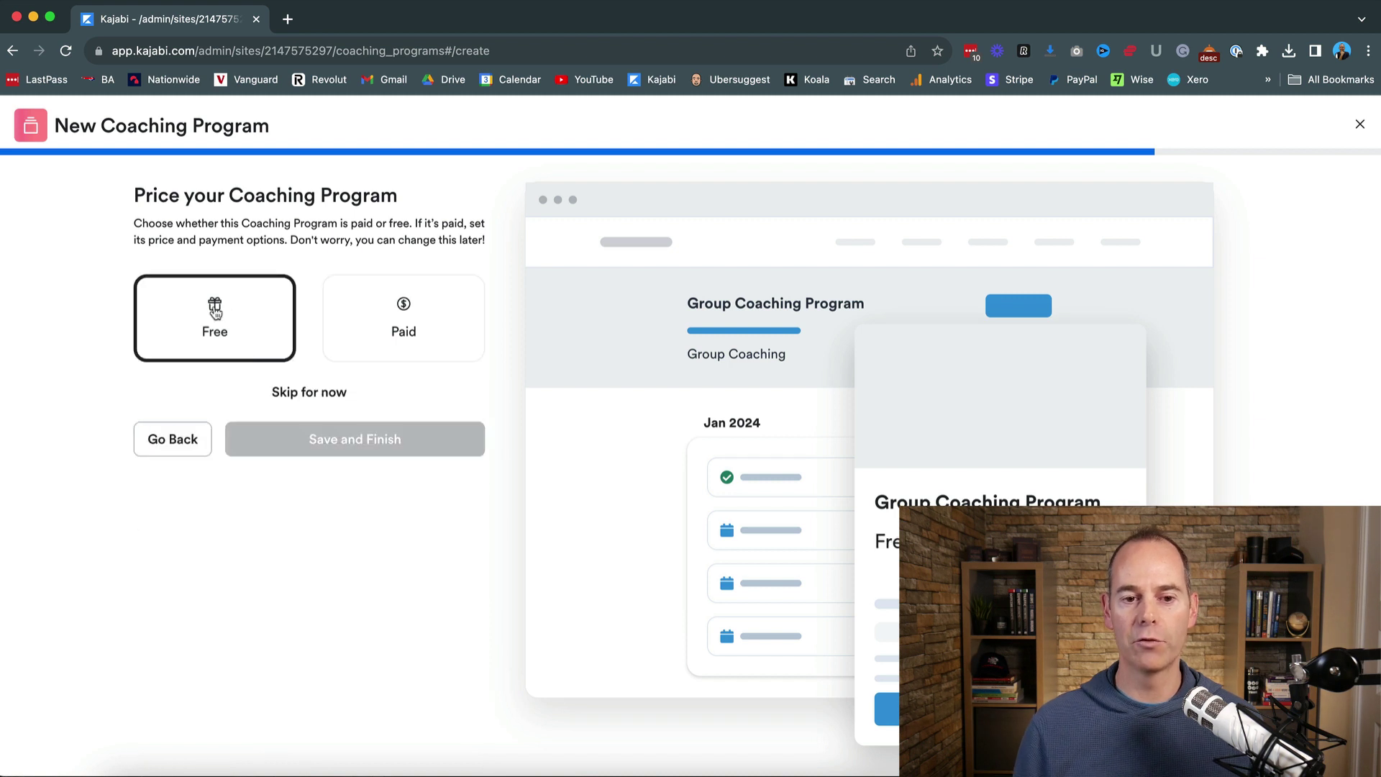
{"action": "left_click", "coordinate": [402, 308]}
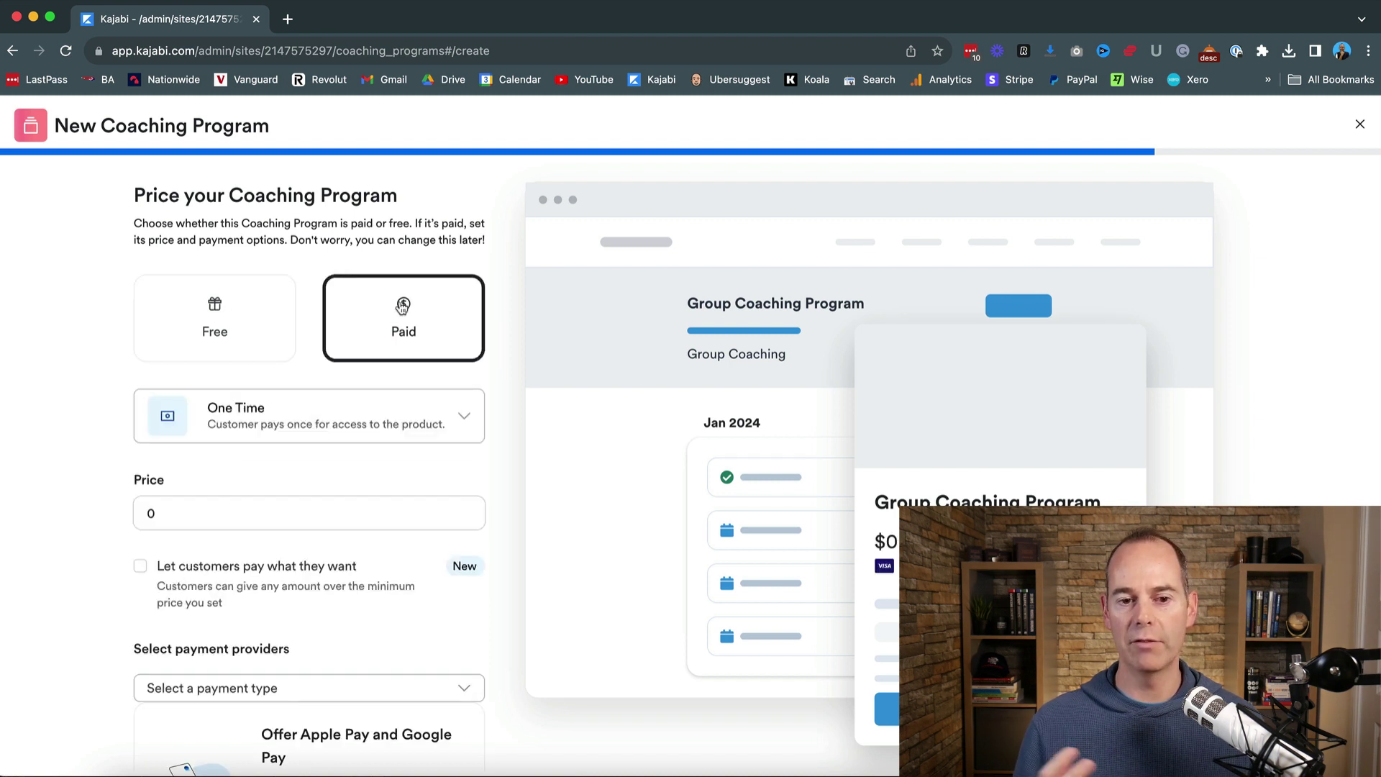
{"action": "left_click", "coordinate": [346, 410]}
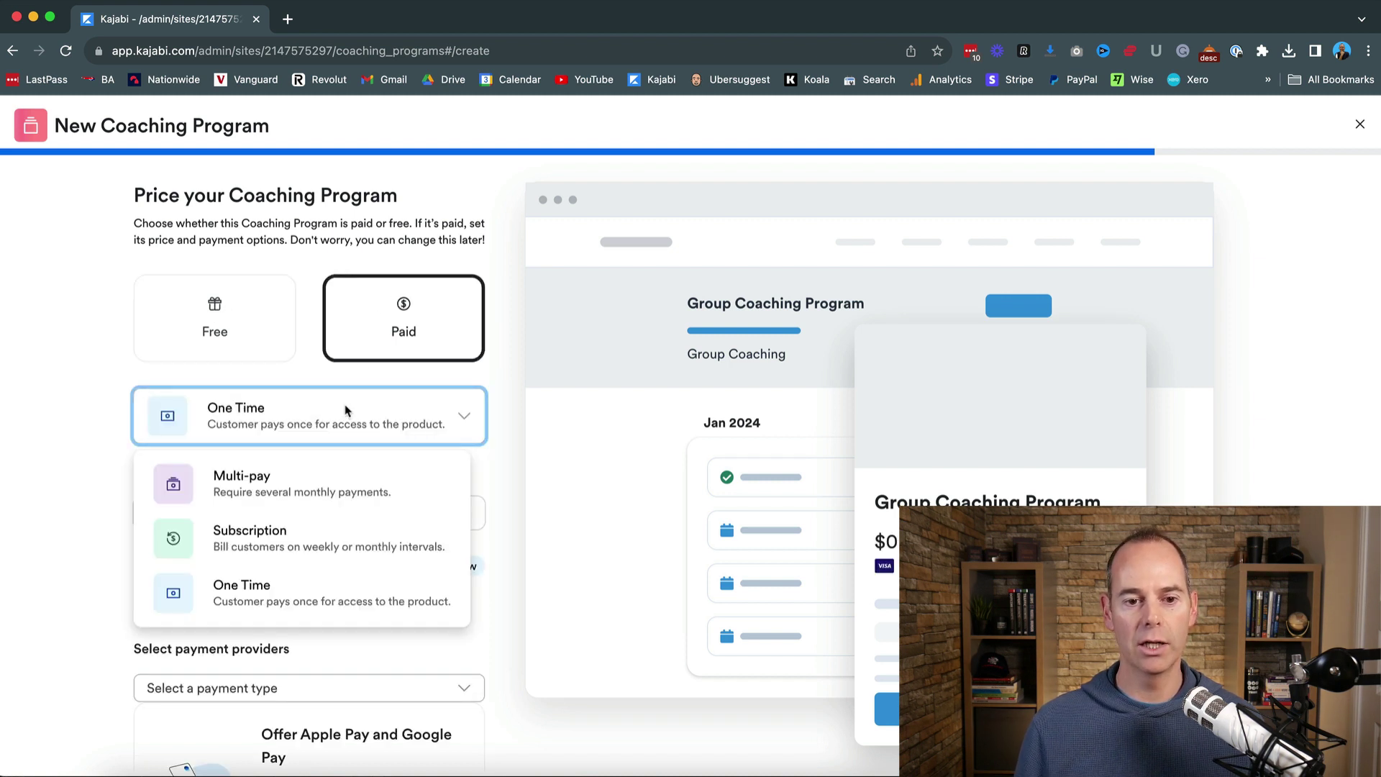
{"action": "left_click", "coordinate": [72, 470]}
{"action": "scroll", "coordinate": [71, 469], "scroll_direction": "down", "scroll_amount": 2}
{"action": "scroll", "coordinate": [71, 469], "scroll_direction": "down", "scroll_amount": 2}
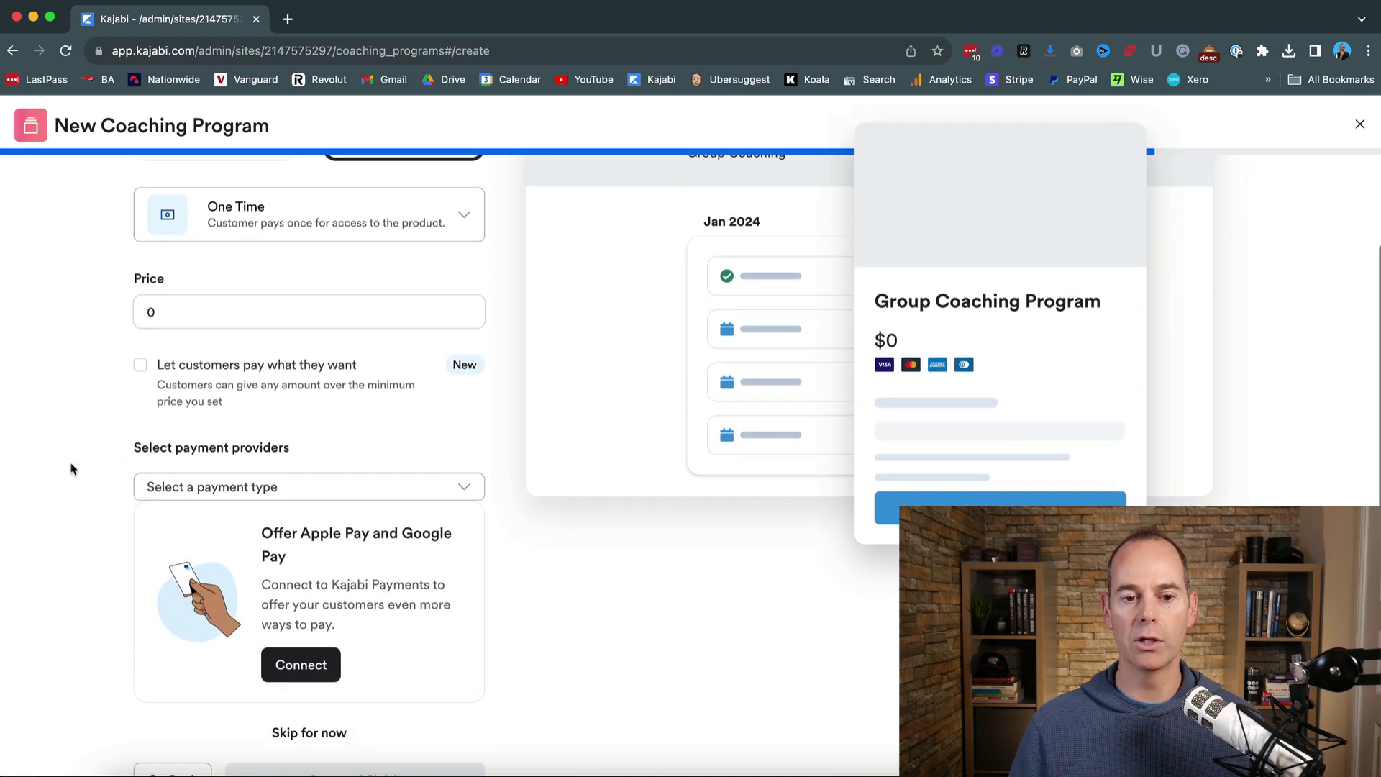
{"action": "scroll", "coordinate": [70, 469], "scroll_direction": "up", "scroll_amount": 3}
{"action": "scroll", "coordinate": [71, 469], "scroll_direction": "up", "scroll_amount": 2}
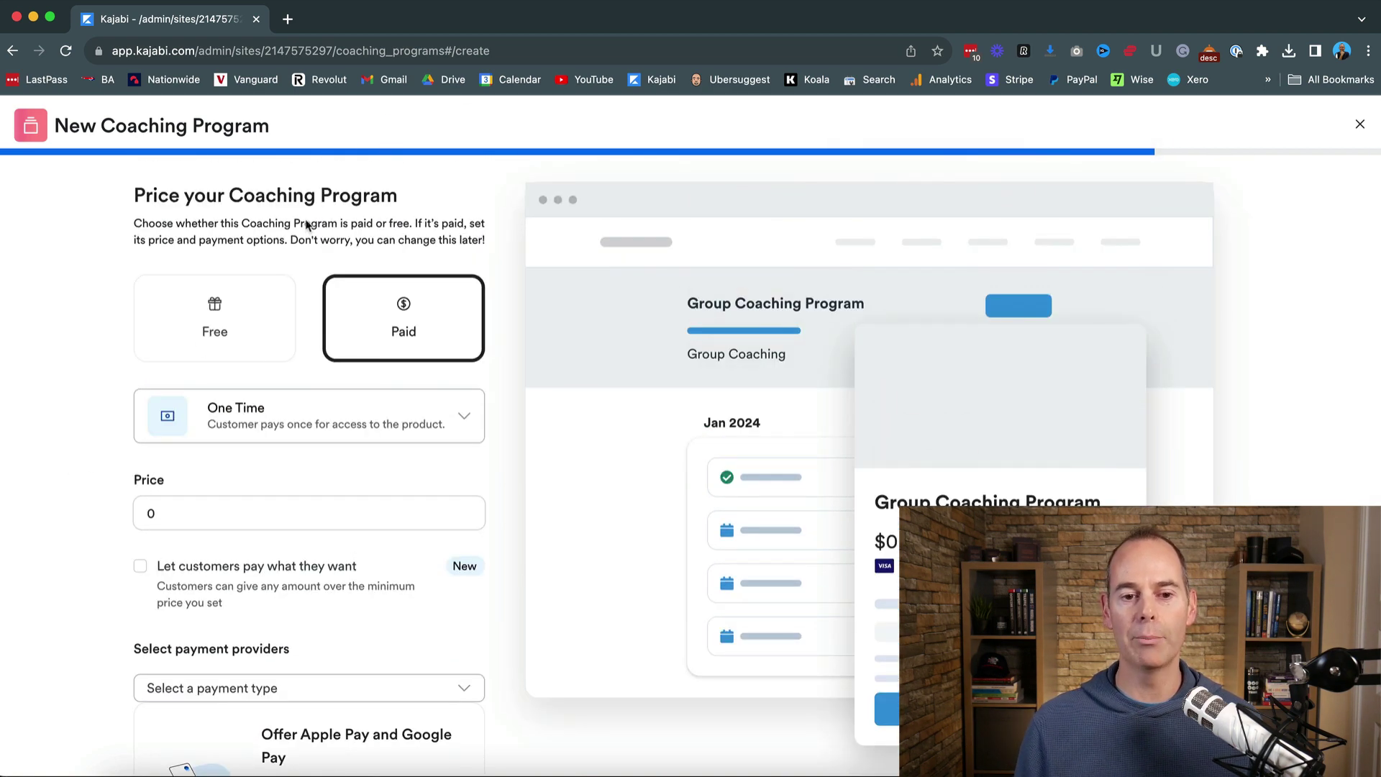
{"action": "left_click", "coordinate": [249, 316]}
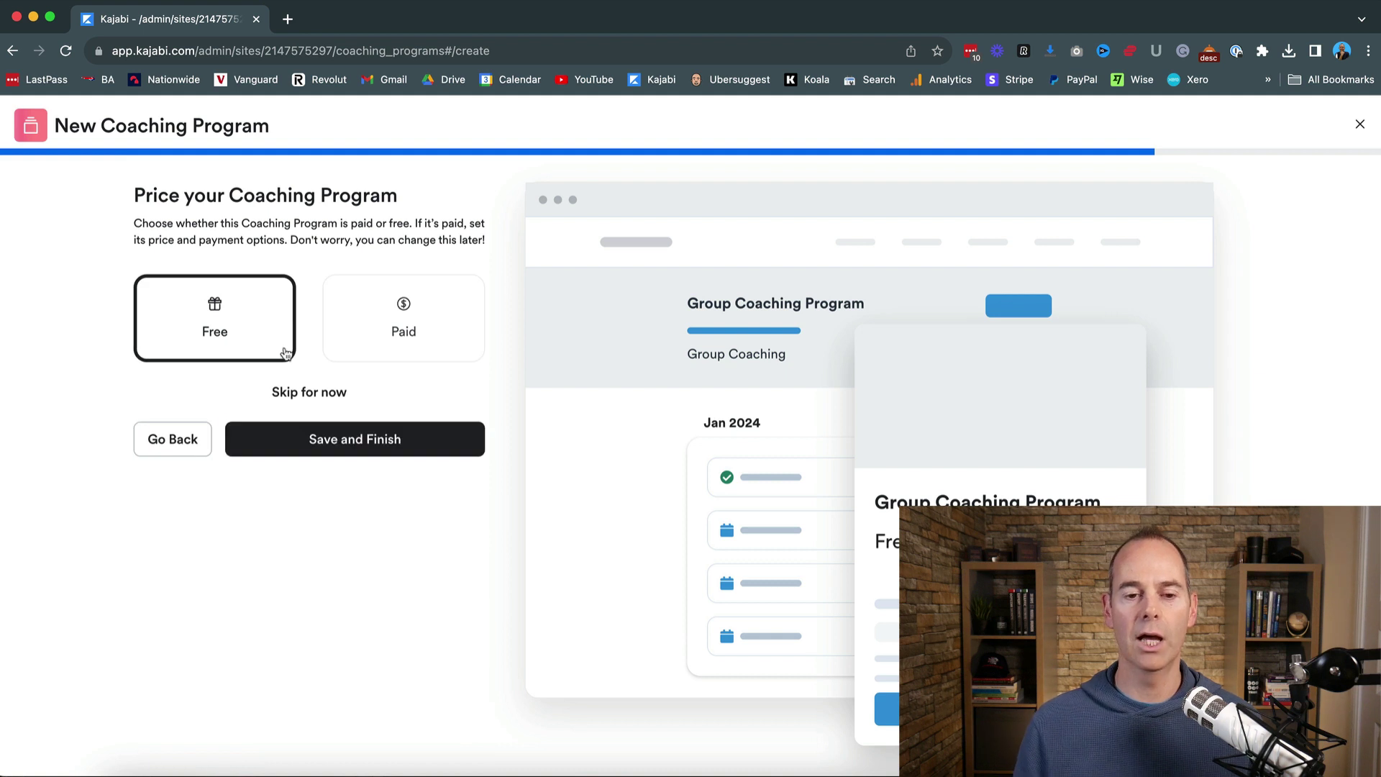
Save and finish to create the Group Coaching Program
{"action": "left_click", "coordinate": [354, 446]}
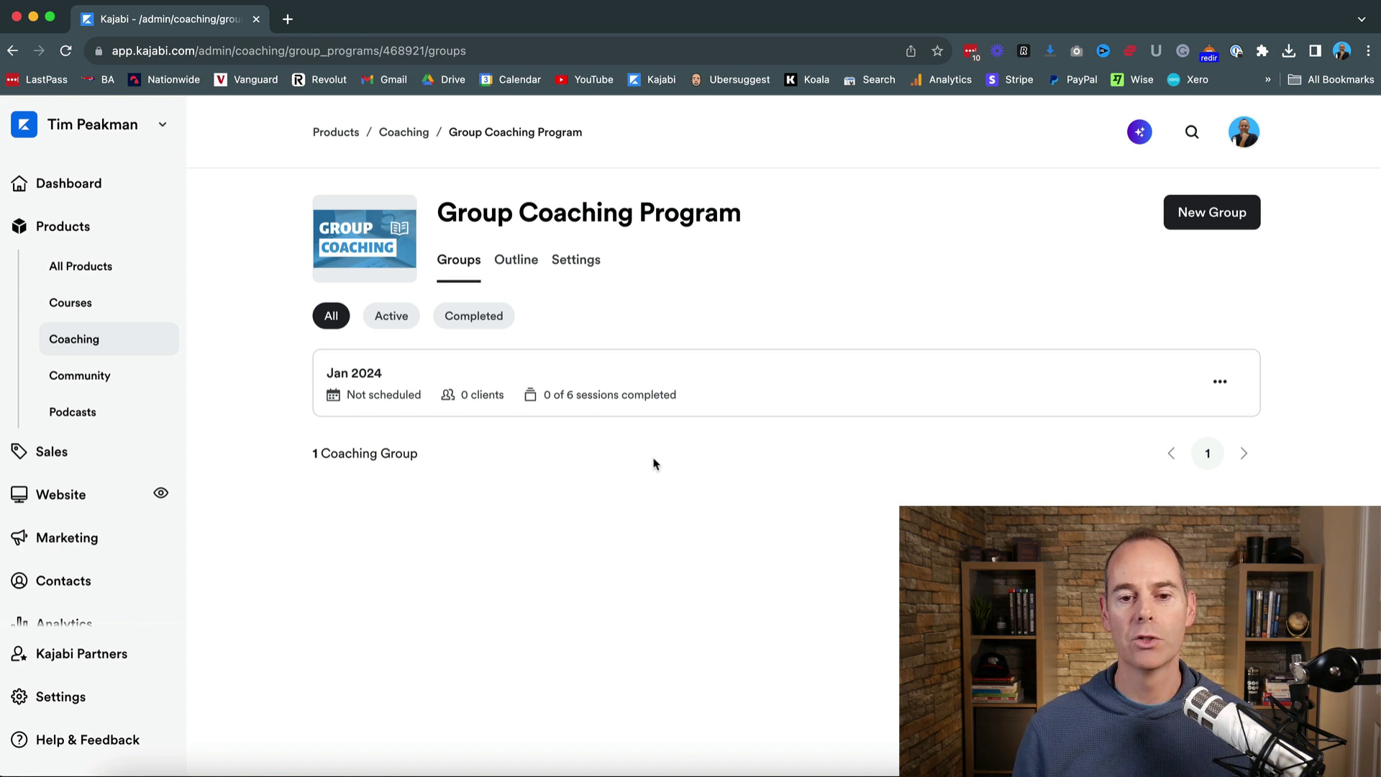
Open the program's Settings tab and scroll to its Scheduling section
{"action": "left_click", "coordinate": [576, 266]}
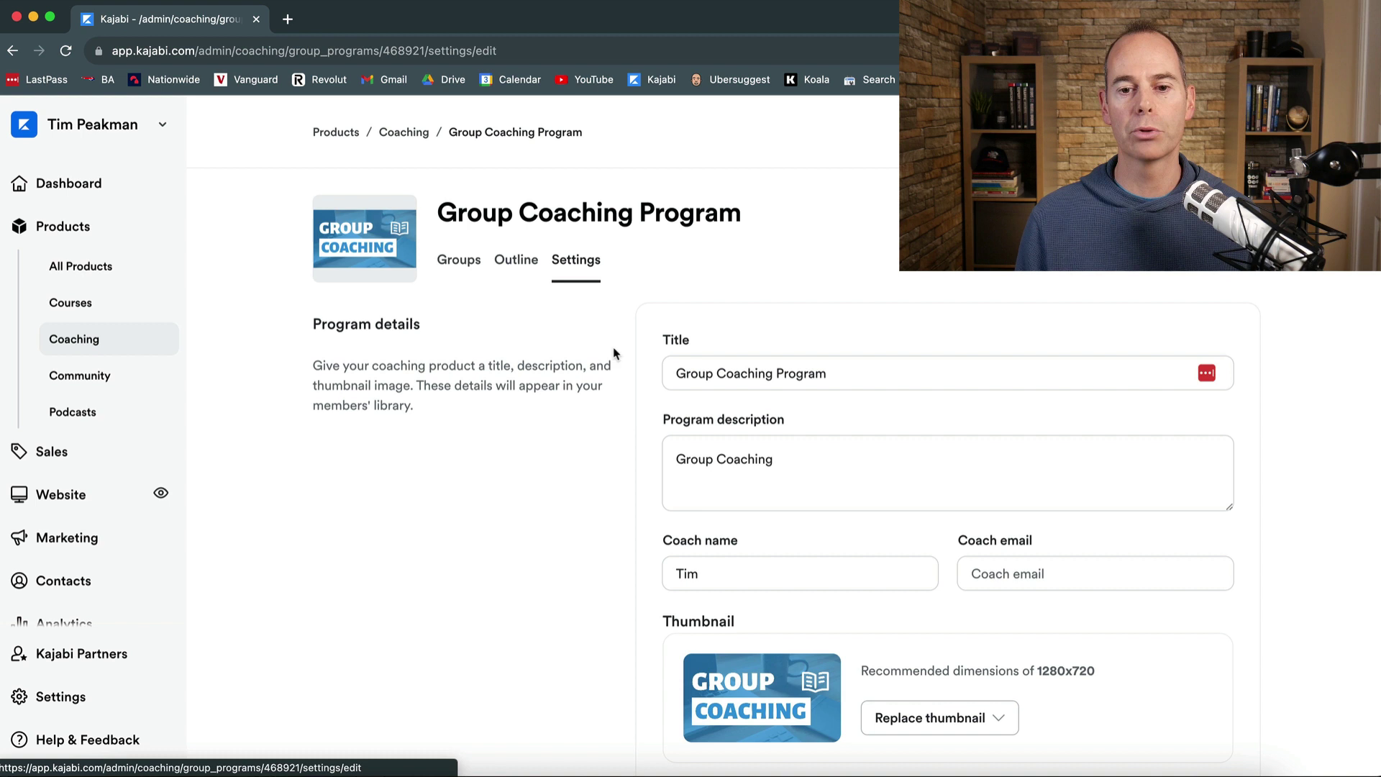
{"action": "scroll", "coordinate": [618, 475], "scroll_direction": "down", "scroll_amount": 1}
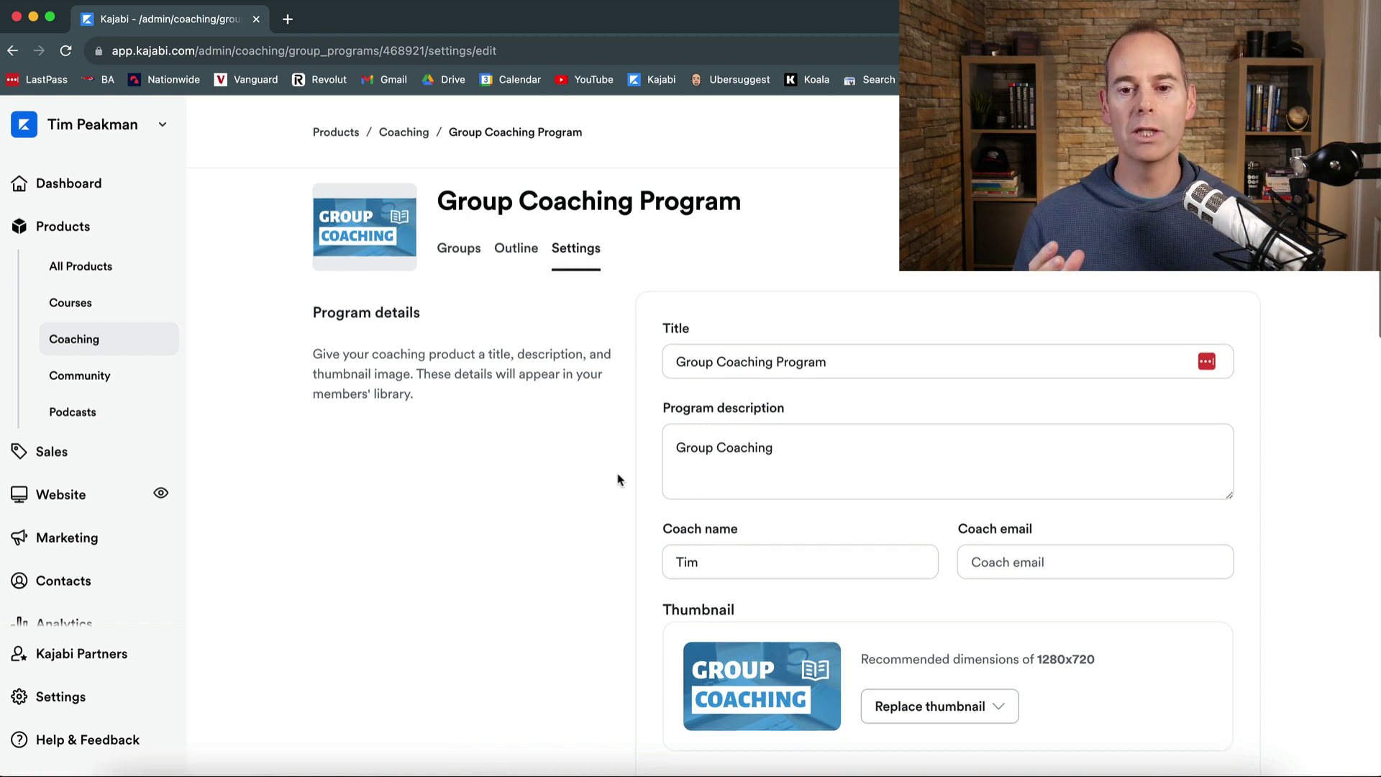
{"action": "scroll", "coordinate": [617, 480], "scroll_direction": "down", "scroll_amount": 2}
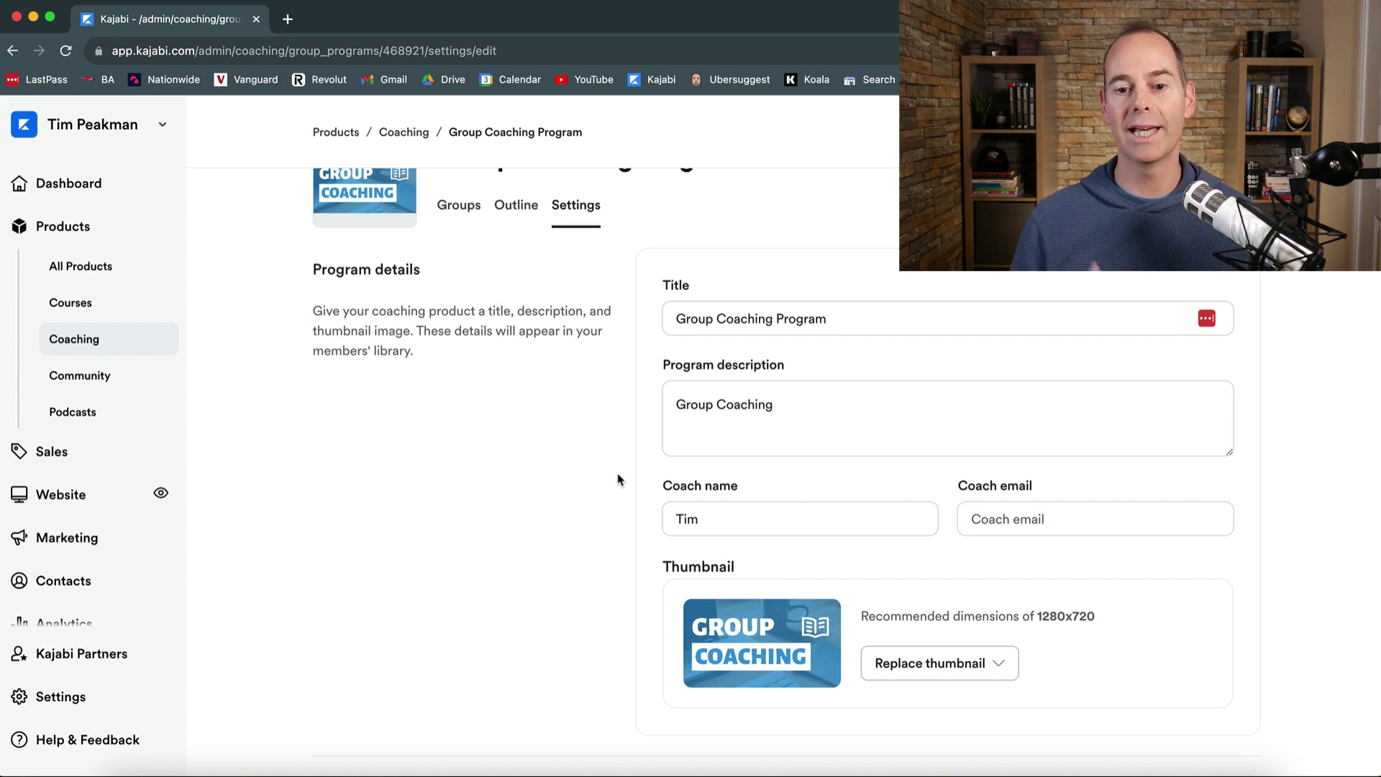
{"action": "scroll", "coordinate": [618, 479], "scroll_direction": "up", "scroll_amount": 1}
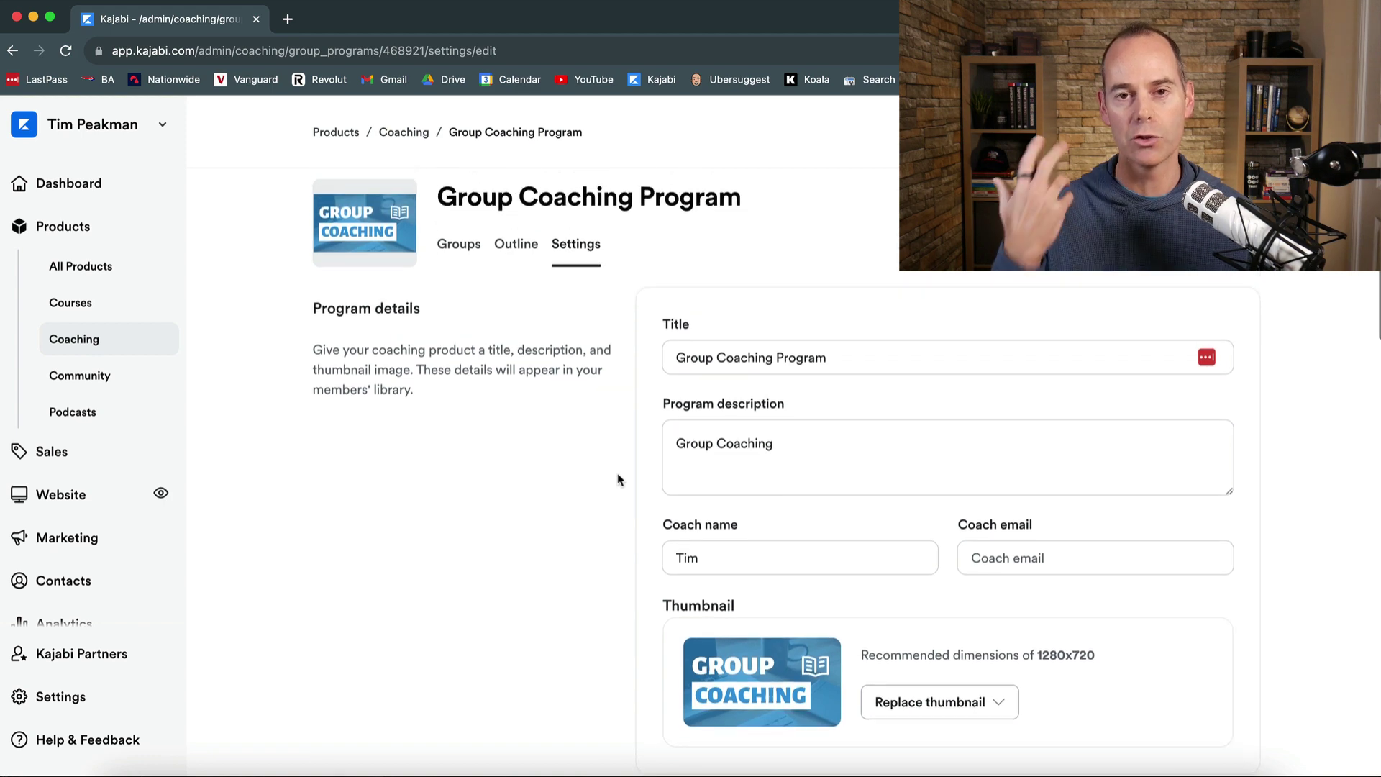
{"action": "scroll", "coordinate": [618, 476], "scroll_direction": "down", "scroll_amount": 5}
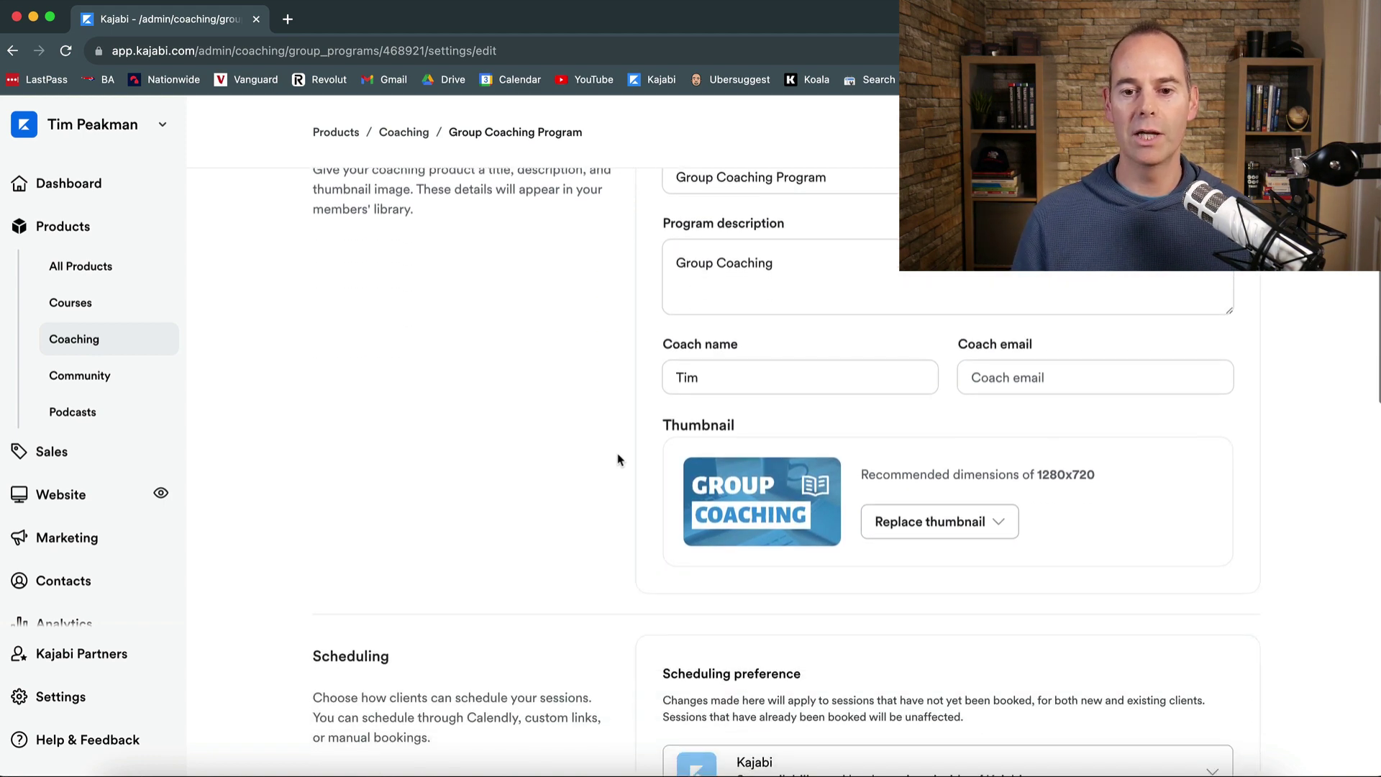
{"action": "scroll", "coordinate": [617, 460], "scroll_direction": "down", "scroll_amount": 10}
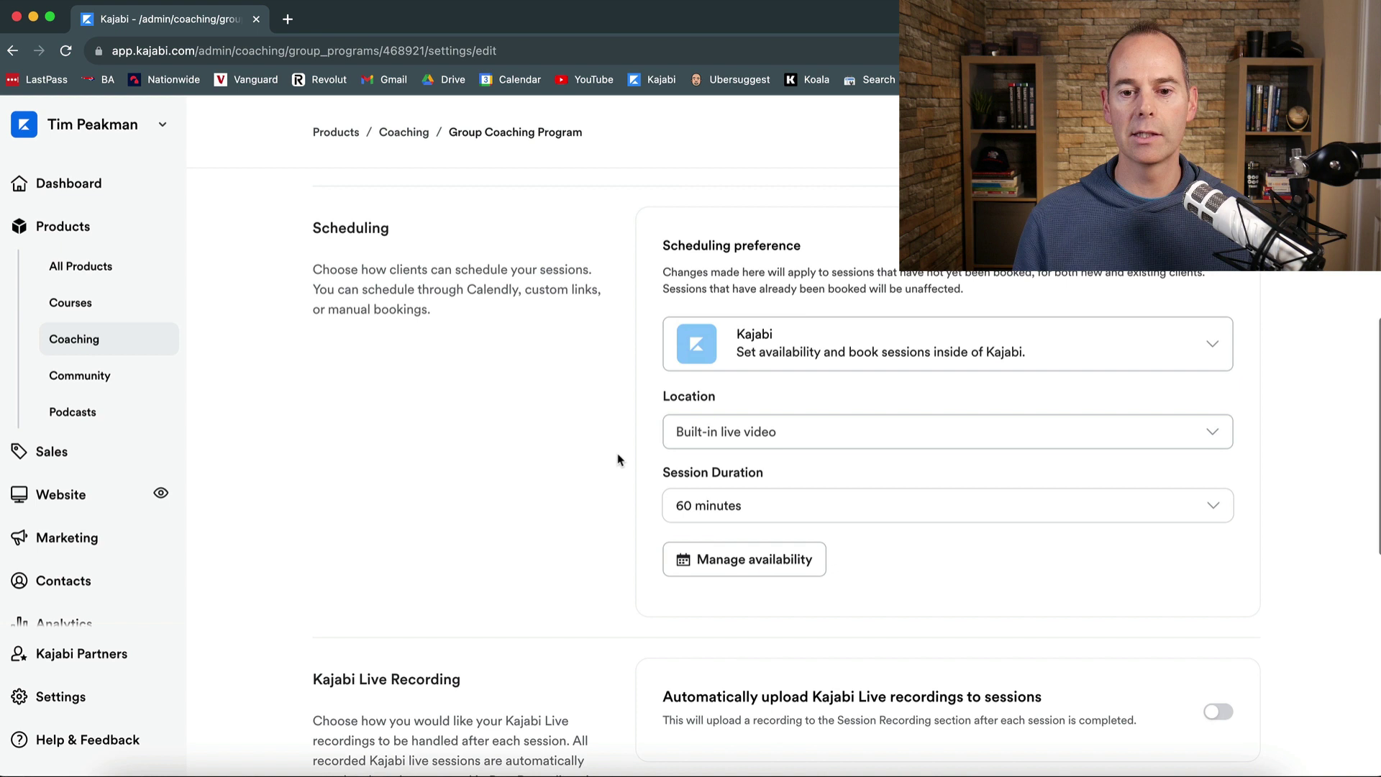
{"action": "left_click", "coordinate": [747, 567]}
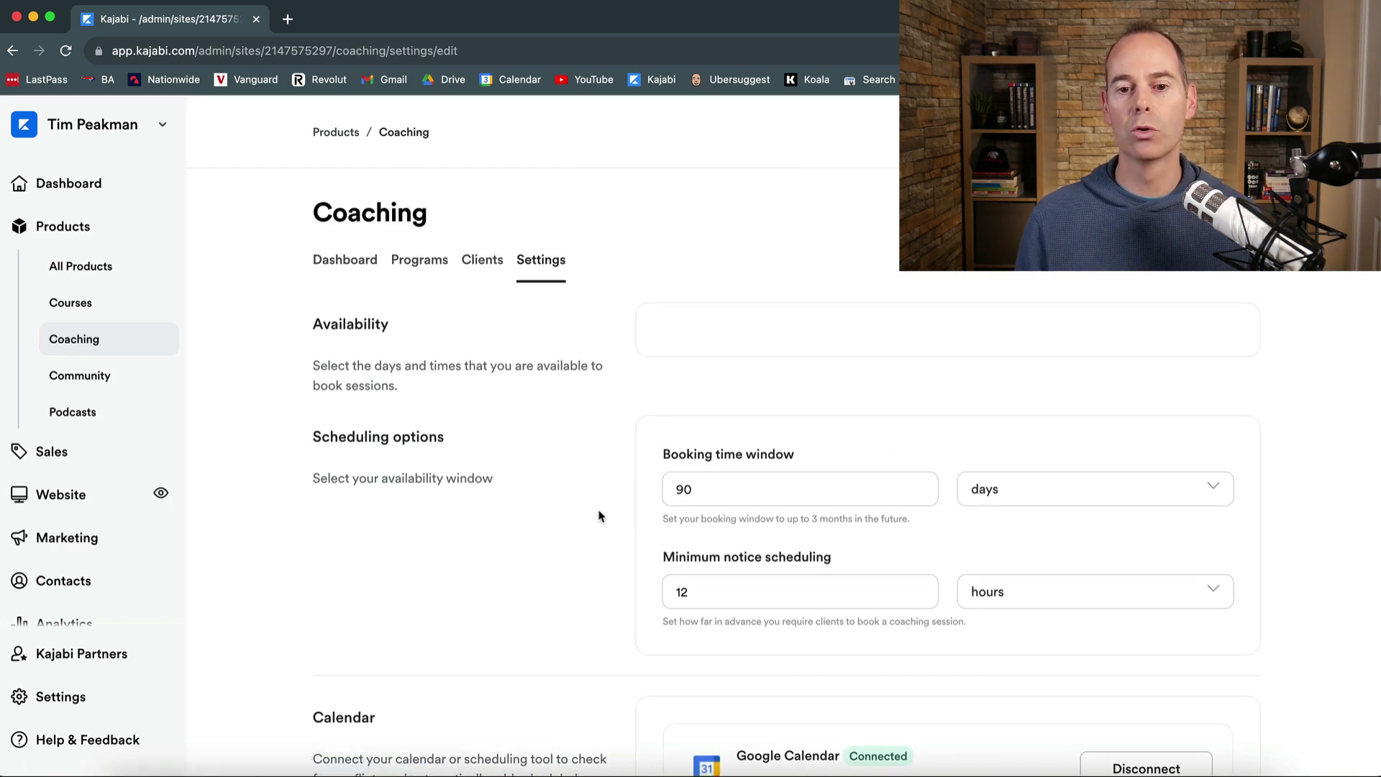
{"action": "scroll", "coordinate": [598, 516], "scroll_direction": "down", "scroll_amount": 5}
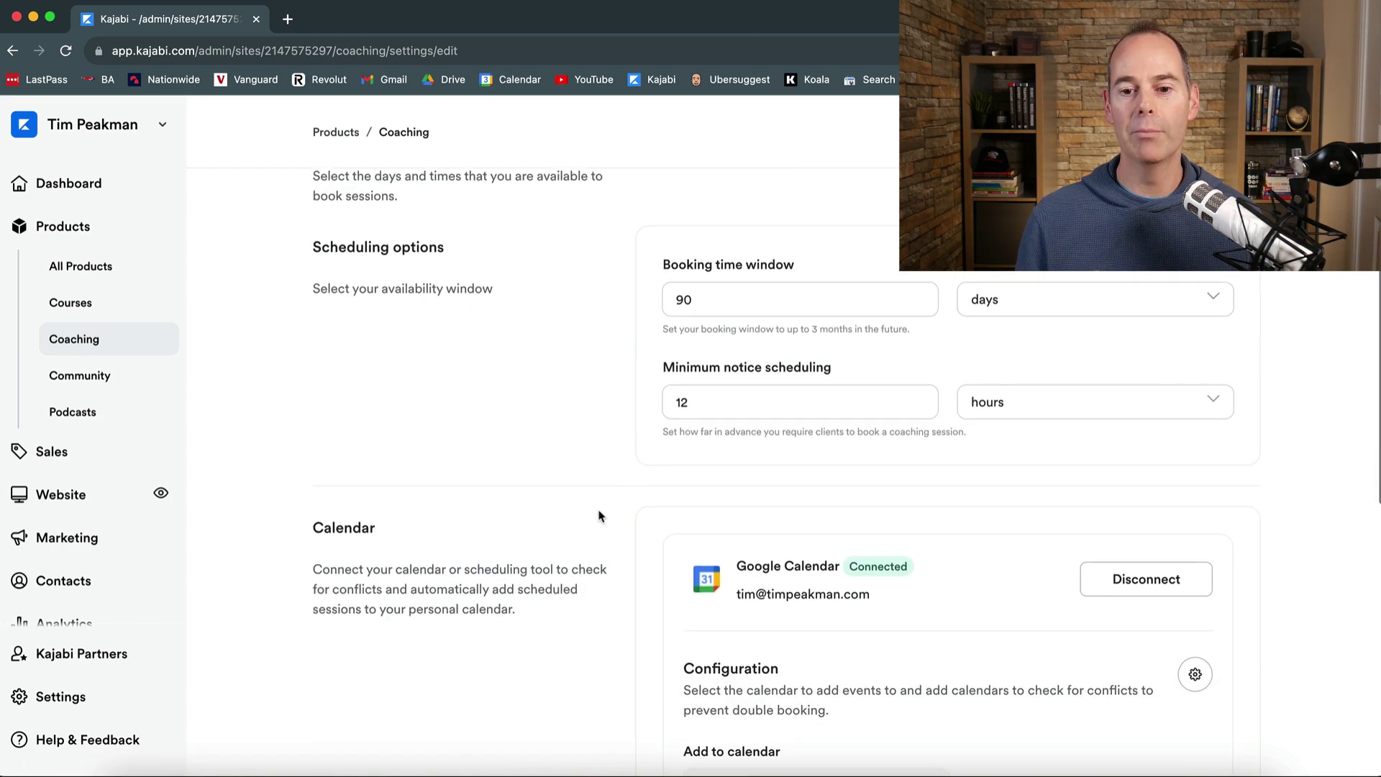
{"action": "scroll", "coordinate": [602, 515], "scroll_direction": "down", "scroll_amount": 4}
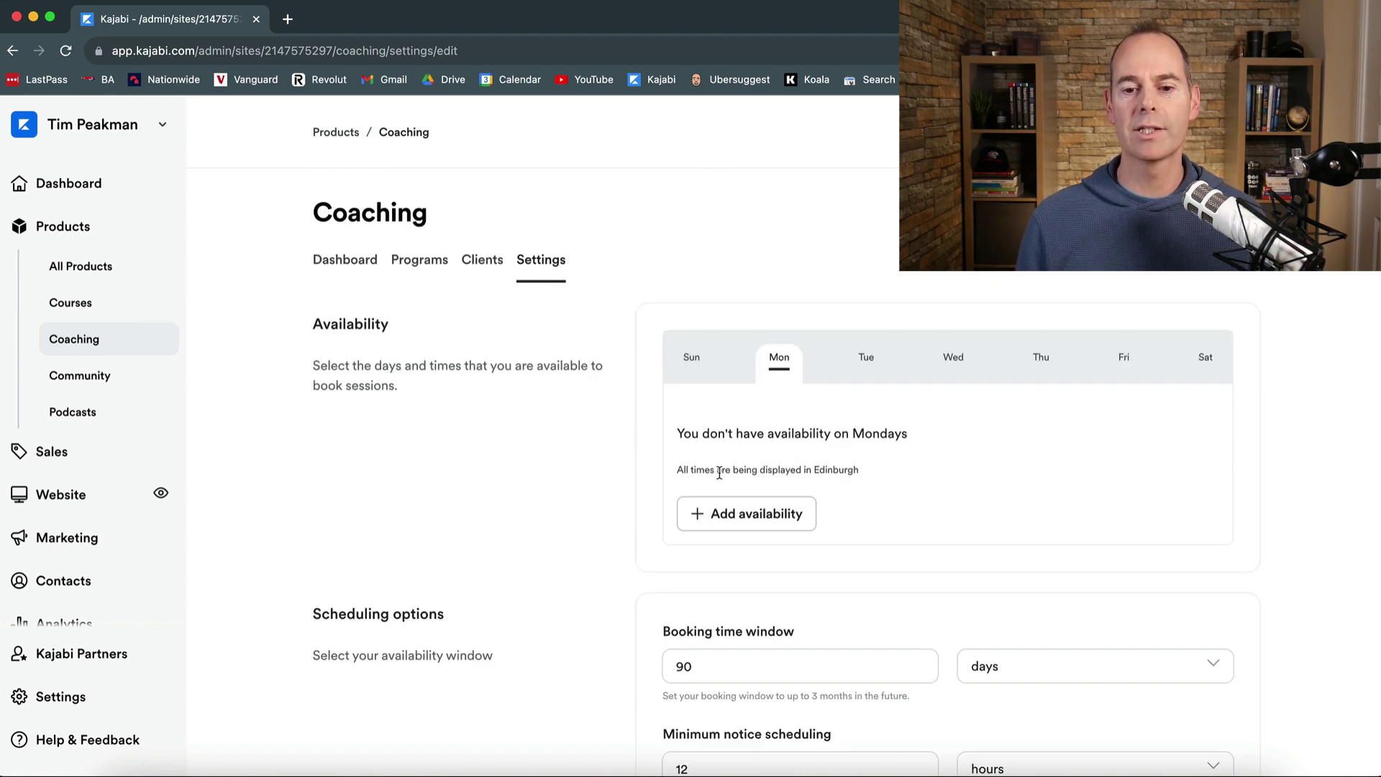
{"action": "left_click", "coordinate": [867, 361]}
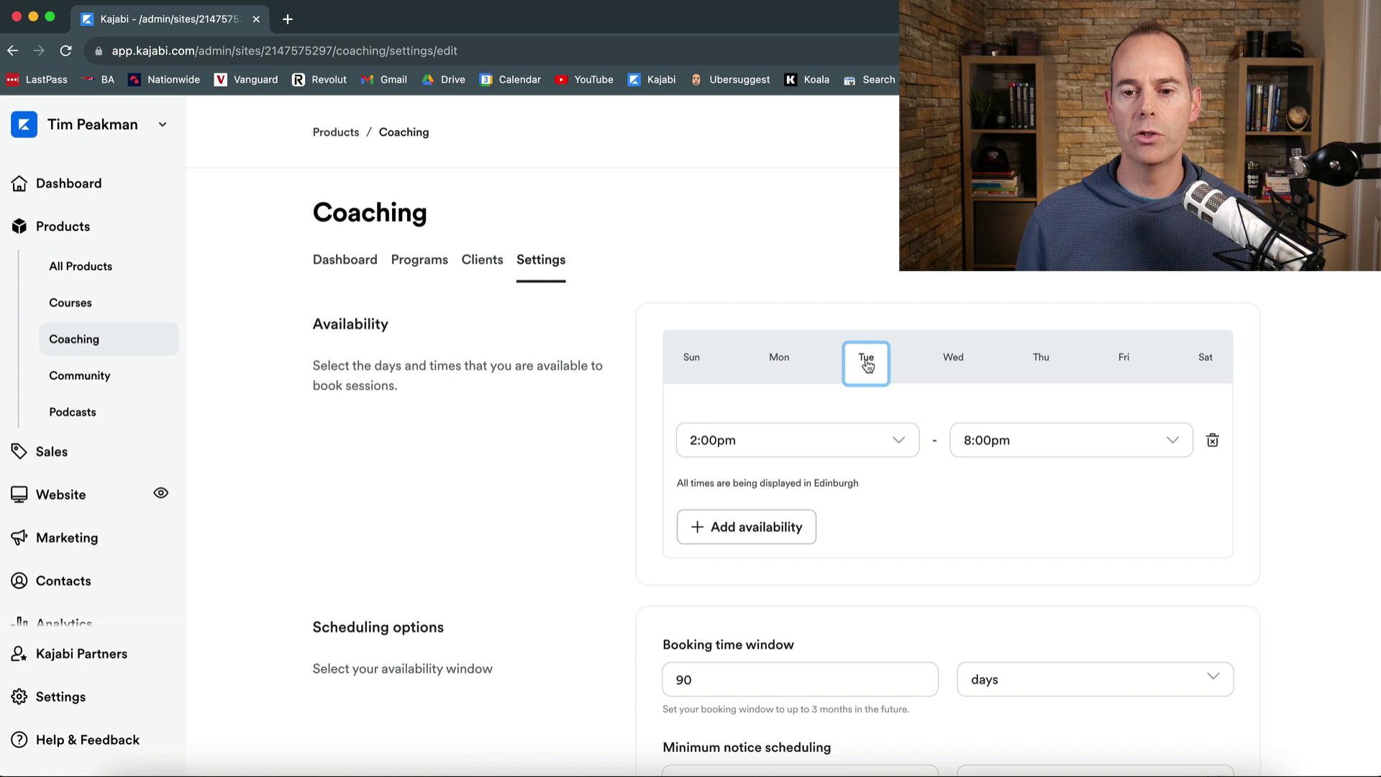
{"action": "left_click", "coordinate": [957, 364]}
{"action": "left_click", "coordinate": [1034, 362]}
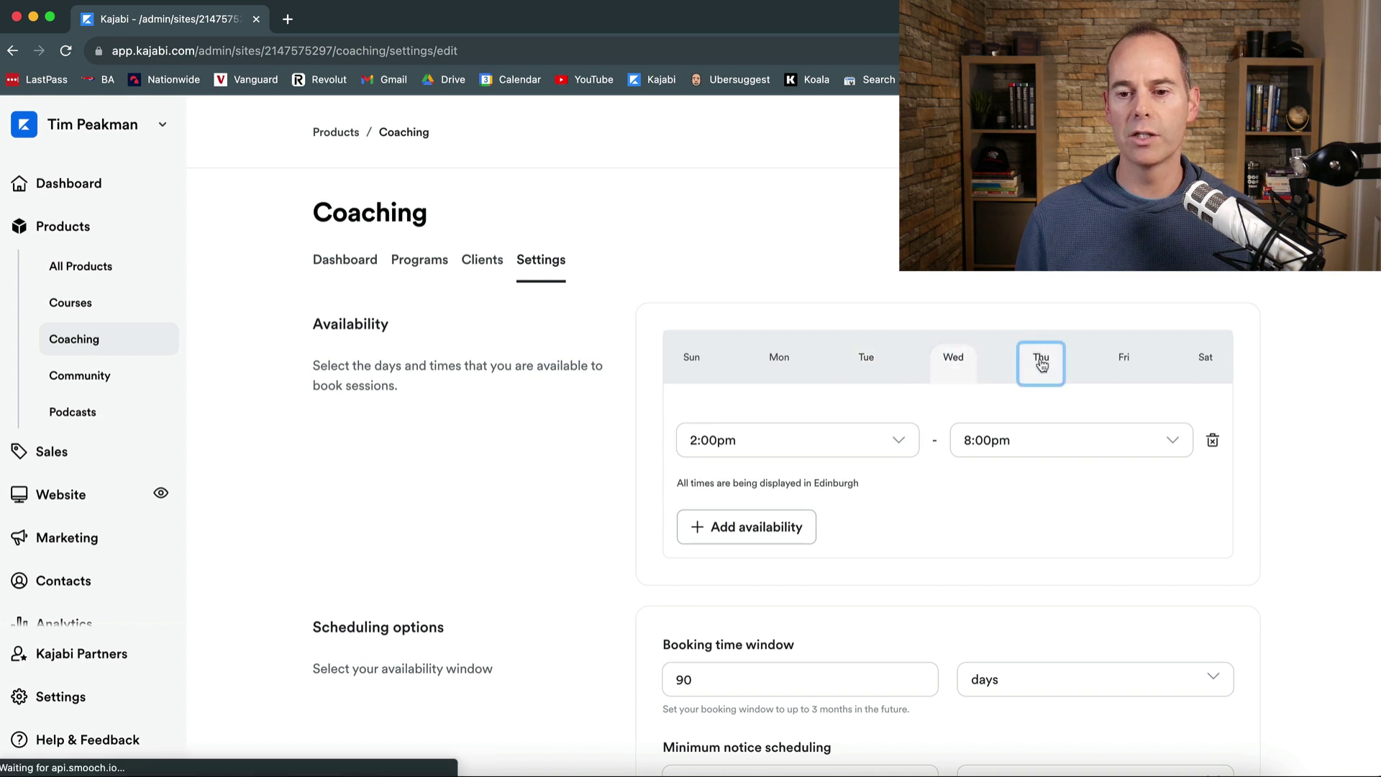
{"action": "left_click", "coordinate": [1123, 363]}
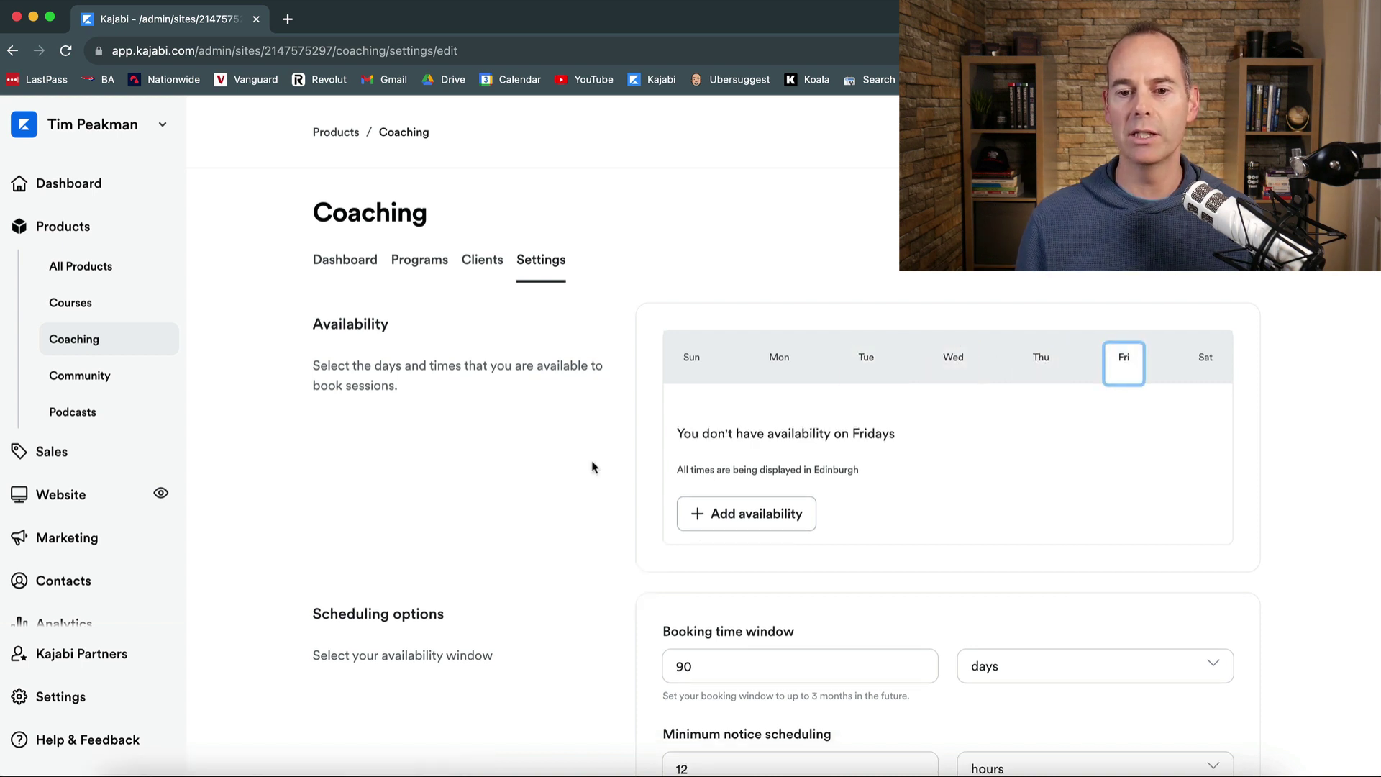
{"action": "left_click", "coordinate": [777, 365]}
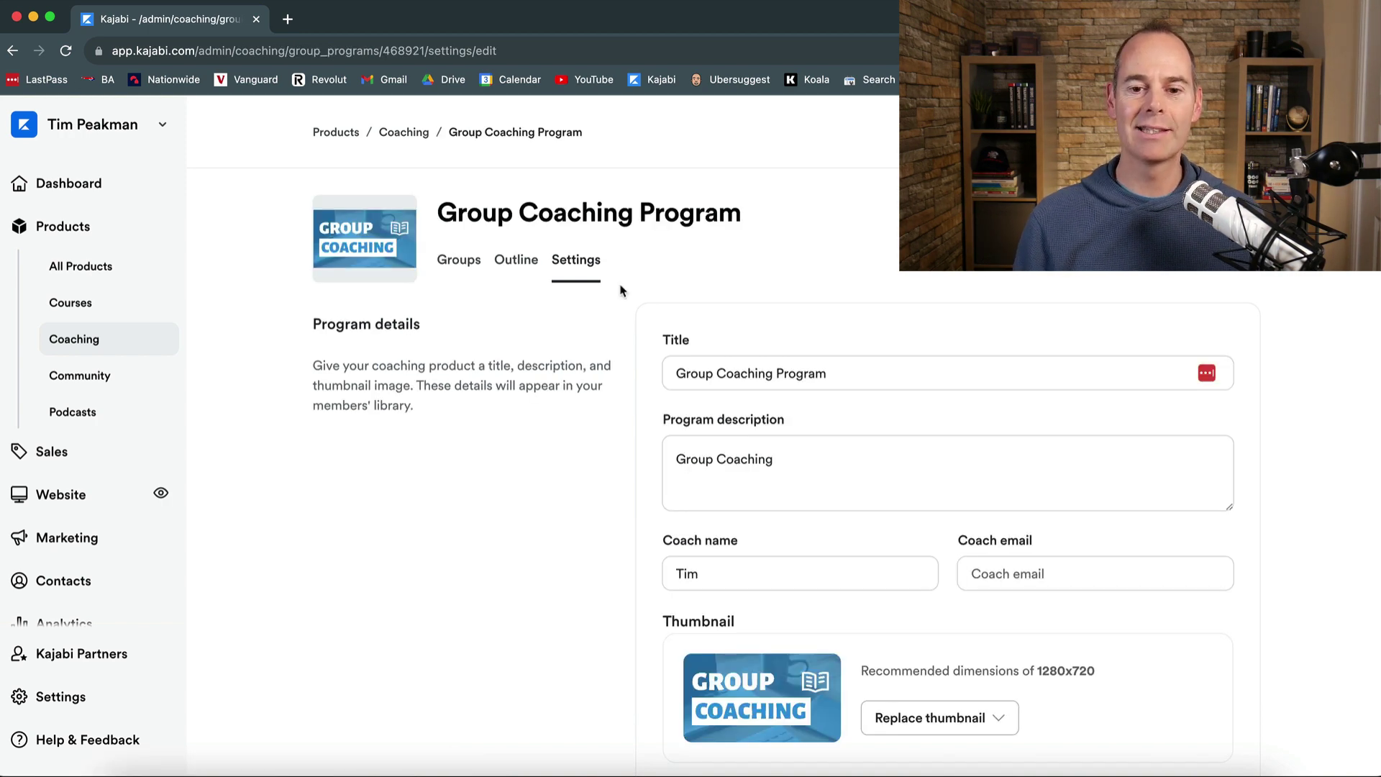
Toggle automatic upload of Kajabi Live recordings in the program settings
{"action": "scroll", "coordinate": [623, 291], "scroll_direction": "down", "scroll_amount": 7}
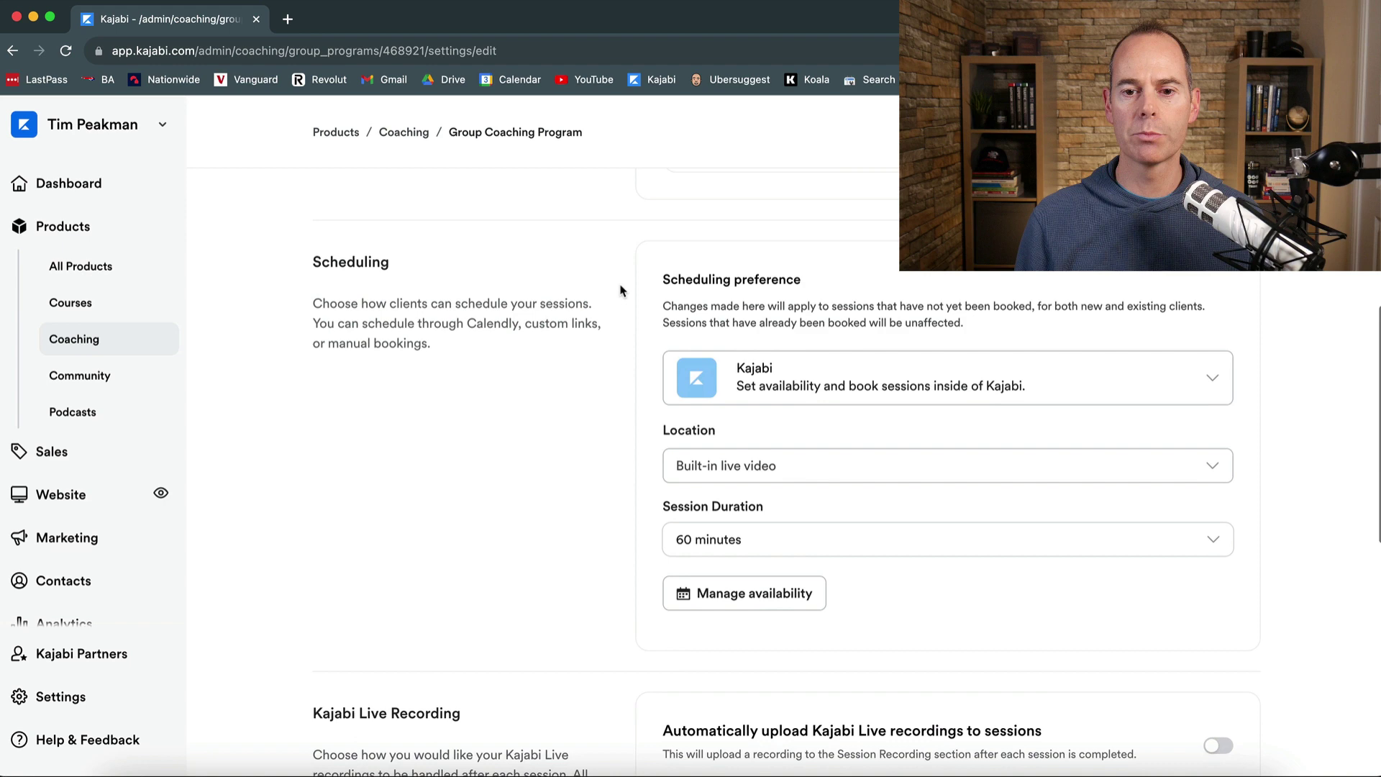
{"action": "scroll", "coordinate": [620, 290], "scroll_direction": "down", "scroll_amount": 3}
{"action": "scroll", "coordinate": [623, 290], "scroll_direction": "down", "scroll_amount": 5}
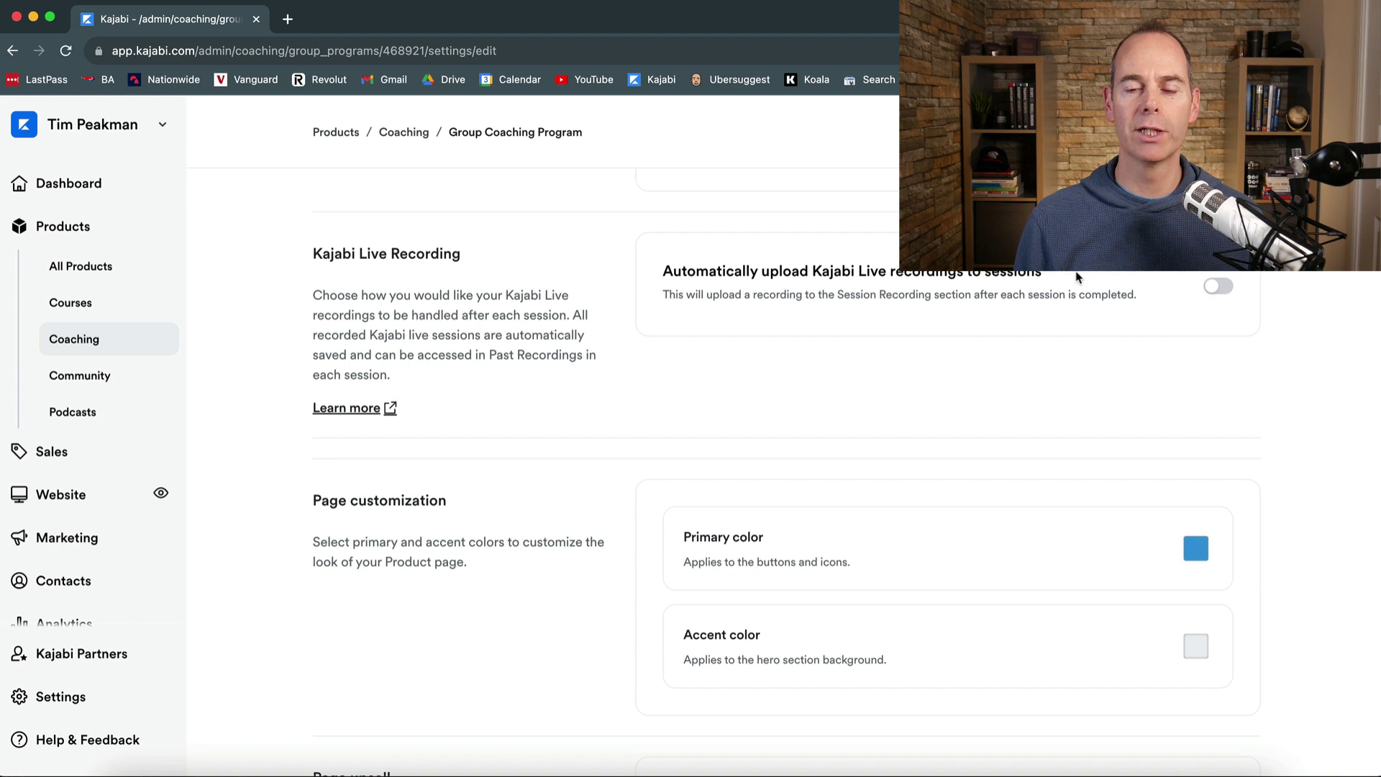
{"action": "left_click", "coordinate": [1223, 288]}
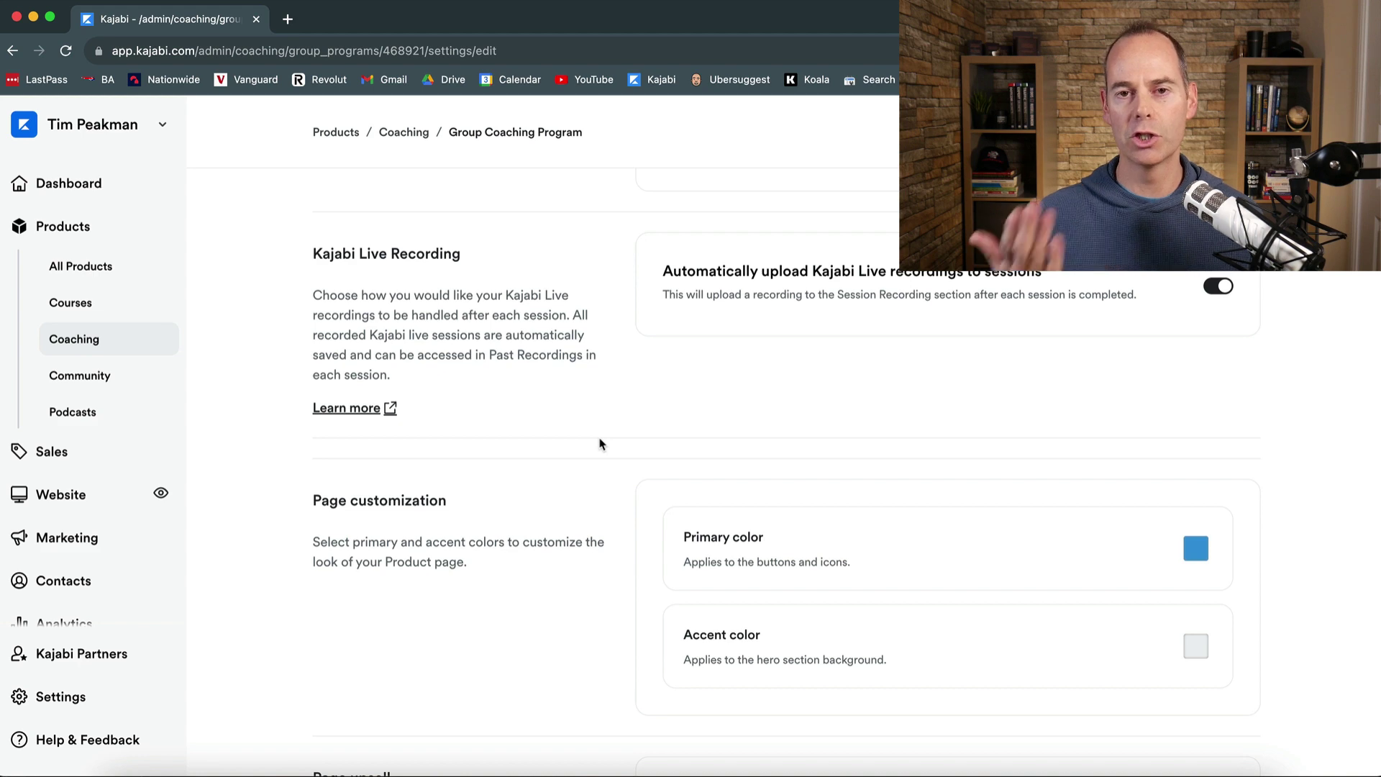
{"action": "scroll", "coordinate": [602, 444], "scroll_direction": "down", "scroll_amount": 5}
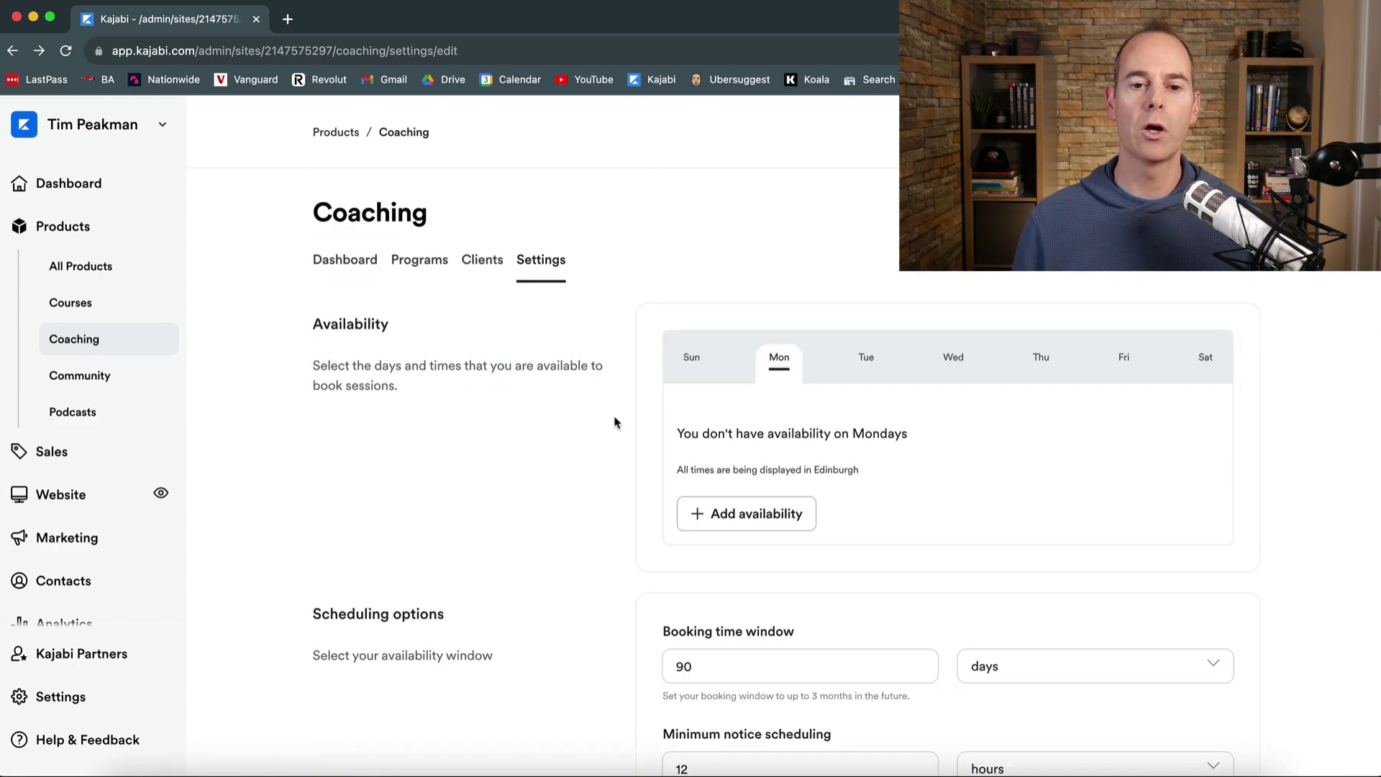
Open the Group Coaching Program's six-session outline and the Session 1 editor
{"action": "left_click", "coordinate": [421, 266]}
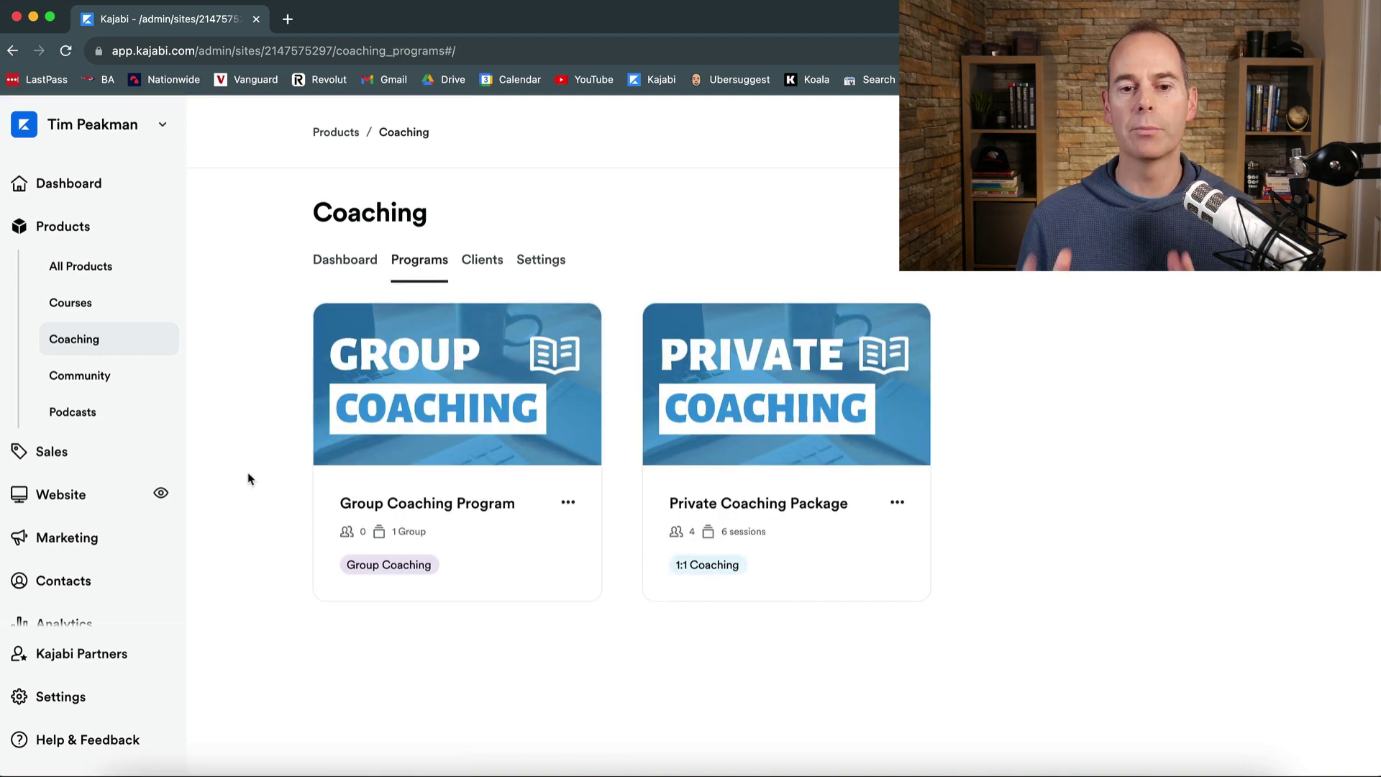
{"action": "left_click", "coordinate": [472, 506]}
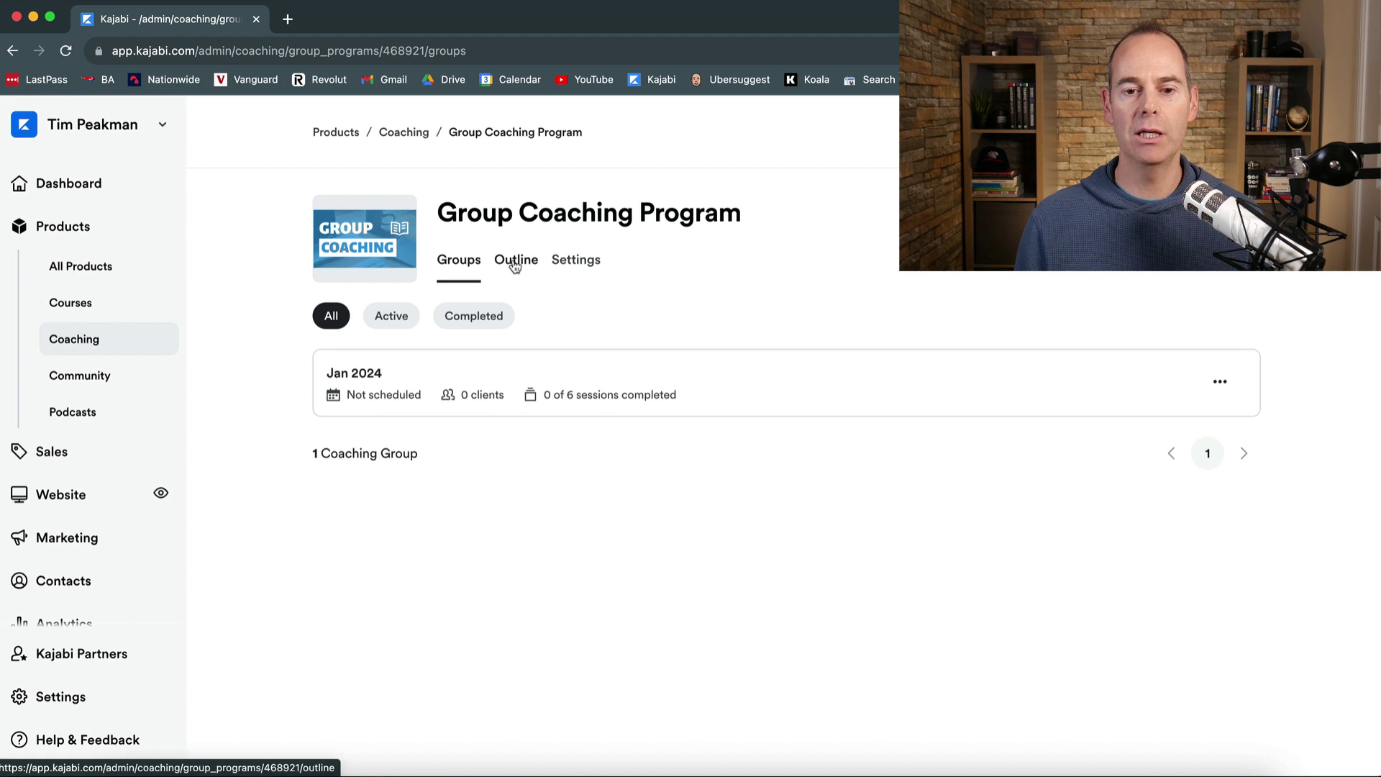
{"action": "left_click", "coordinate": [515, 263]}
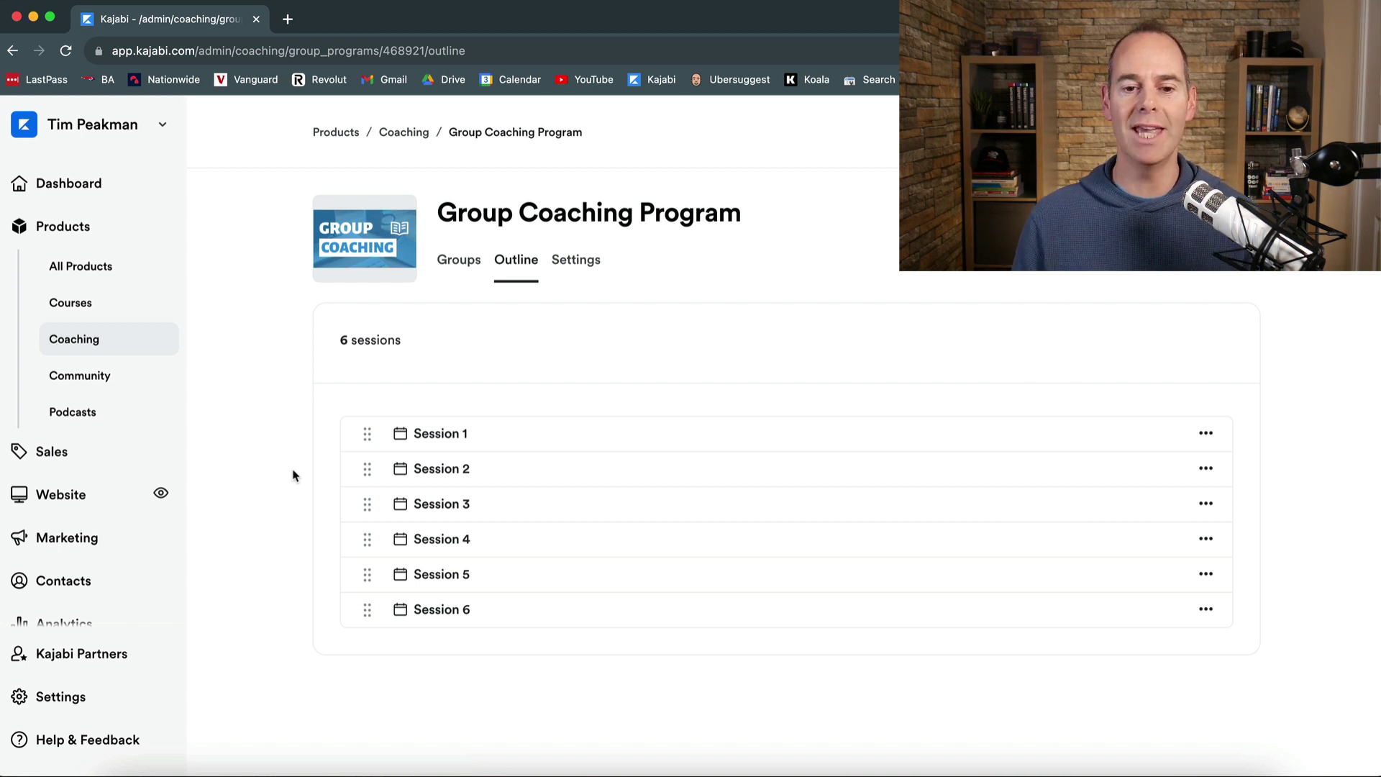
{"action": "left_click", "coordinate": [459, 434]}
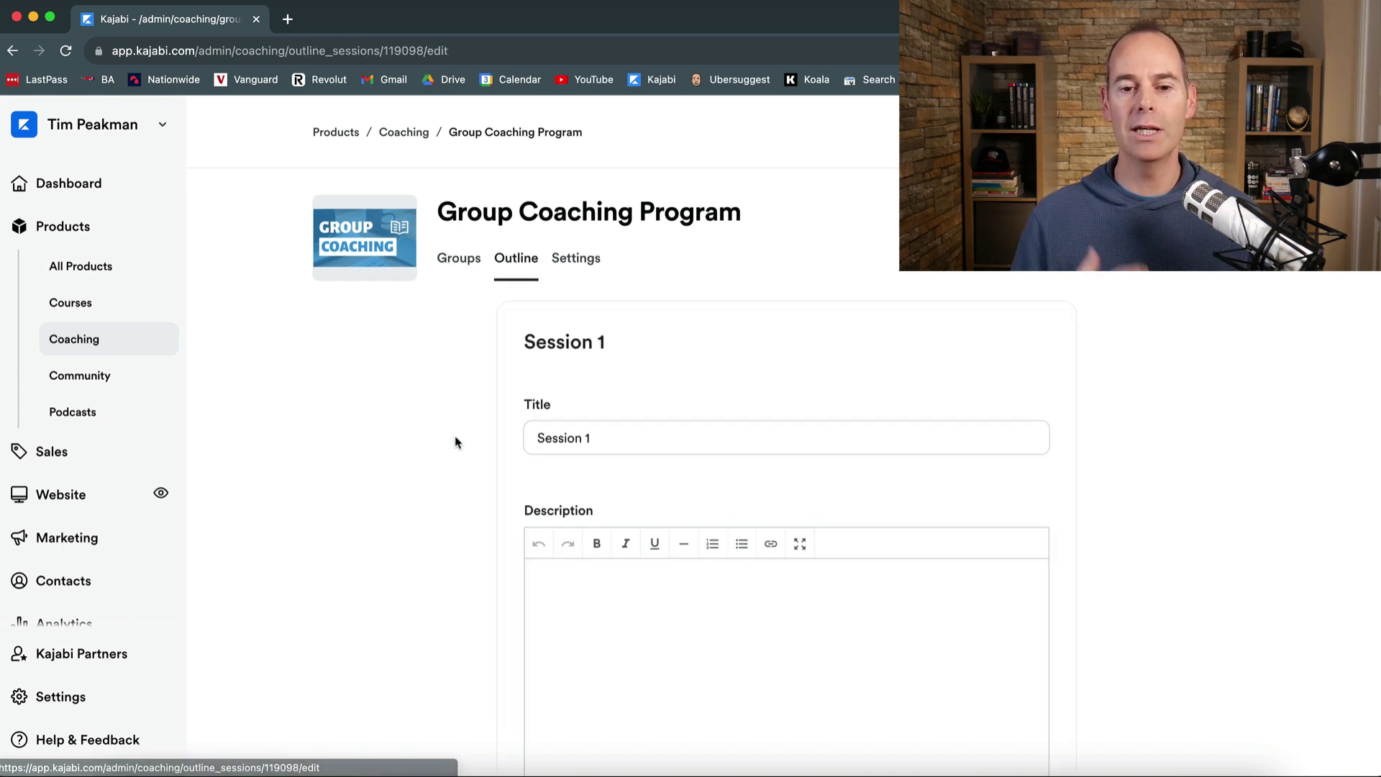
Look through Session 1, then return to the program's Groups tab
{"action": "scroll", "coordinate": [462, 533], "scroll_direction": "down", "scroll_amount": 3}
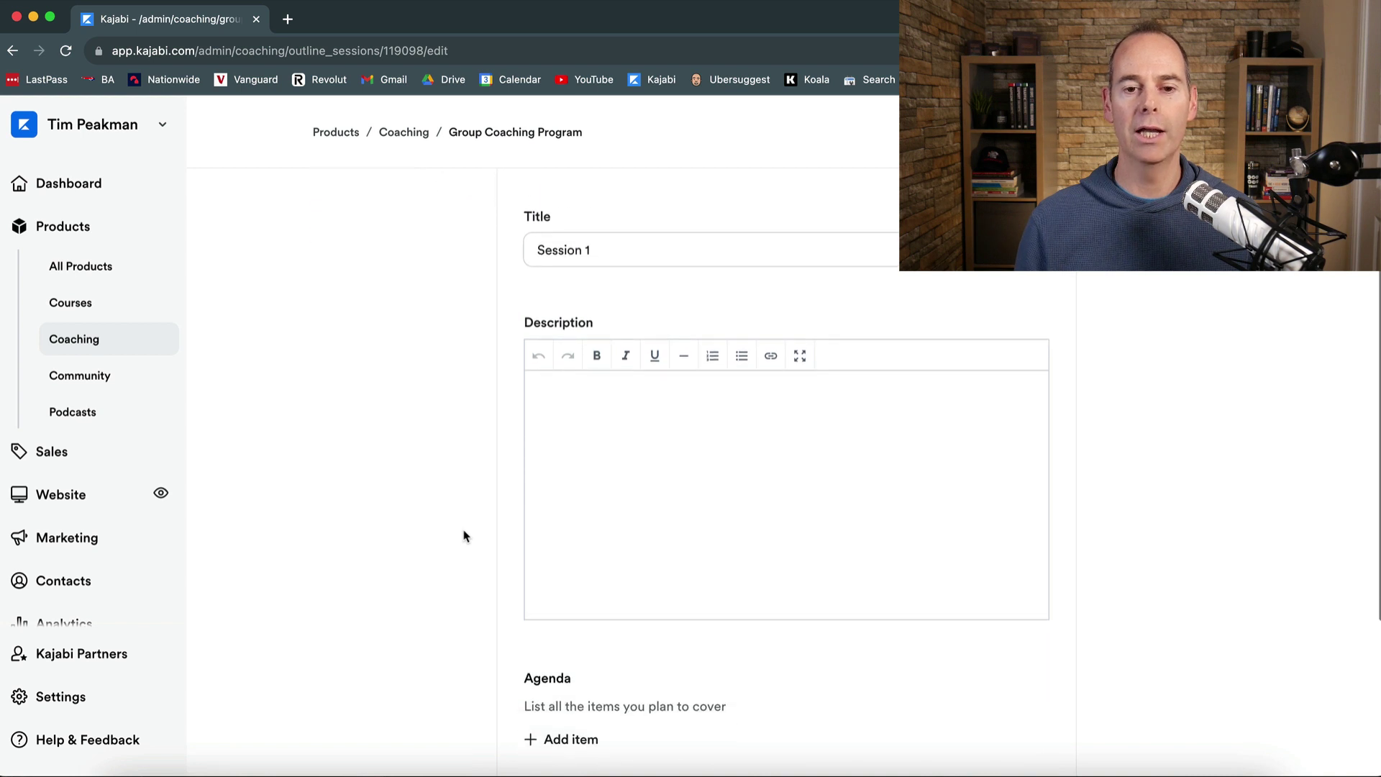
{"action": "scroll", "coordinate": [464, 536], "scroll_direction": "down", "scroll_amount": 4}
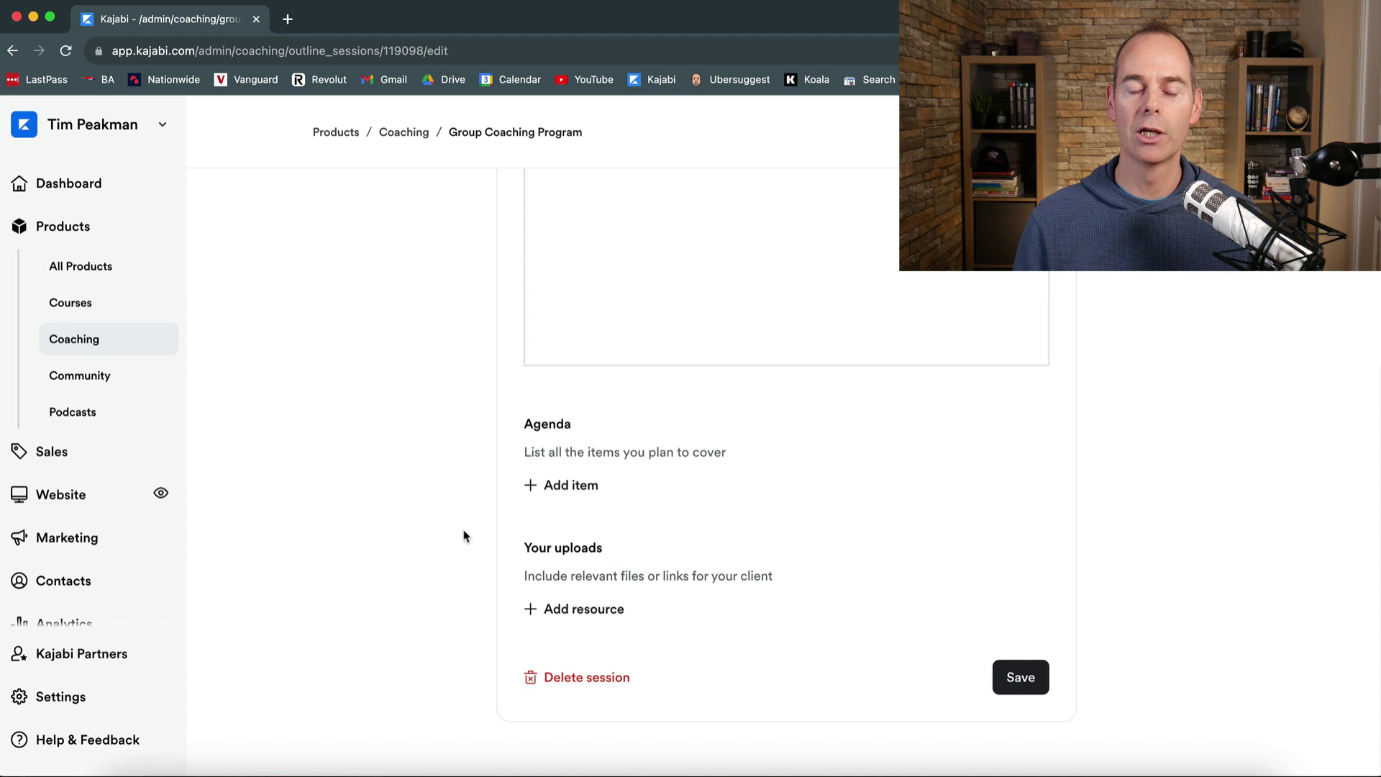
{"action": "scroll", "coordinate": [464, 536], "scroll_direction": "up", "scroll_amount": 10}
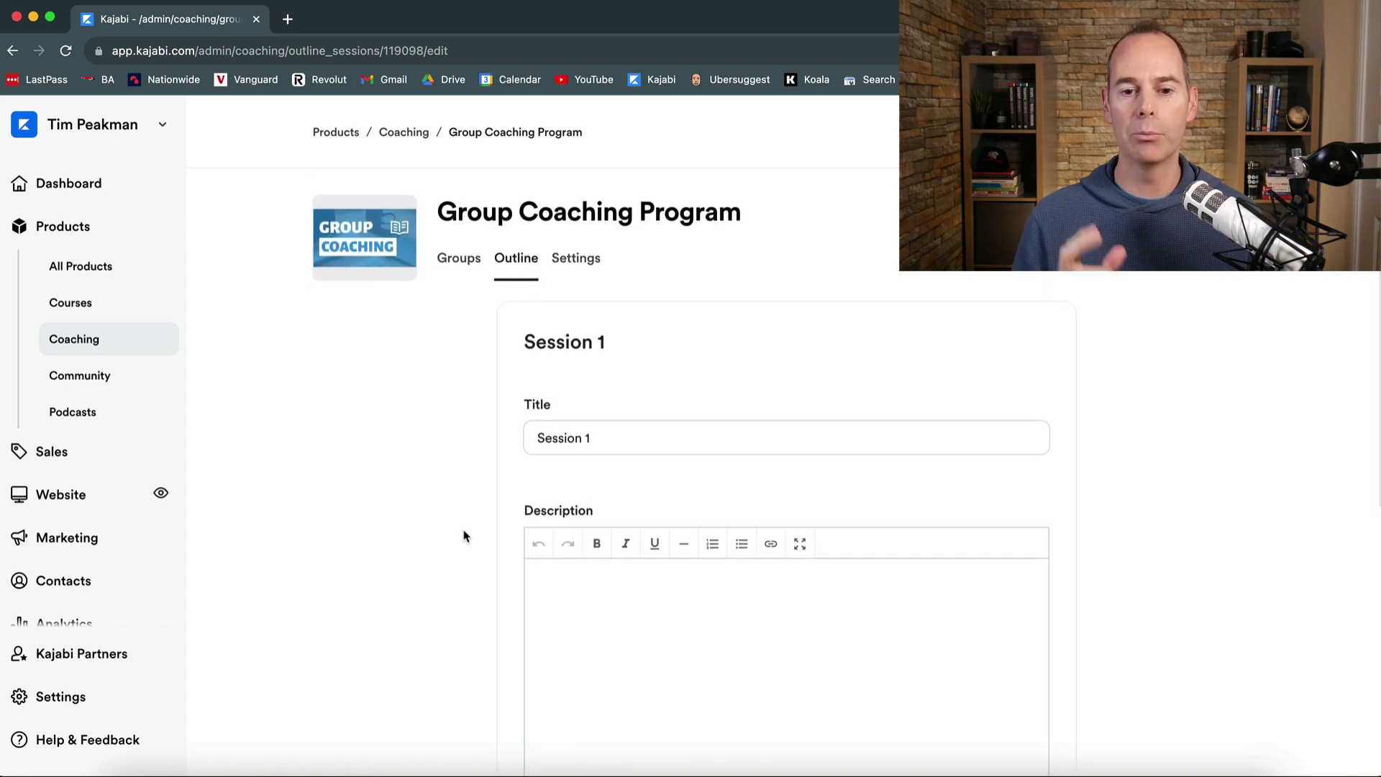
{"action": "left_click", "coordinate": [463, 270]}
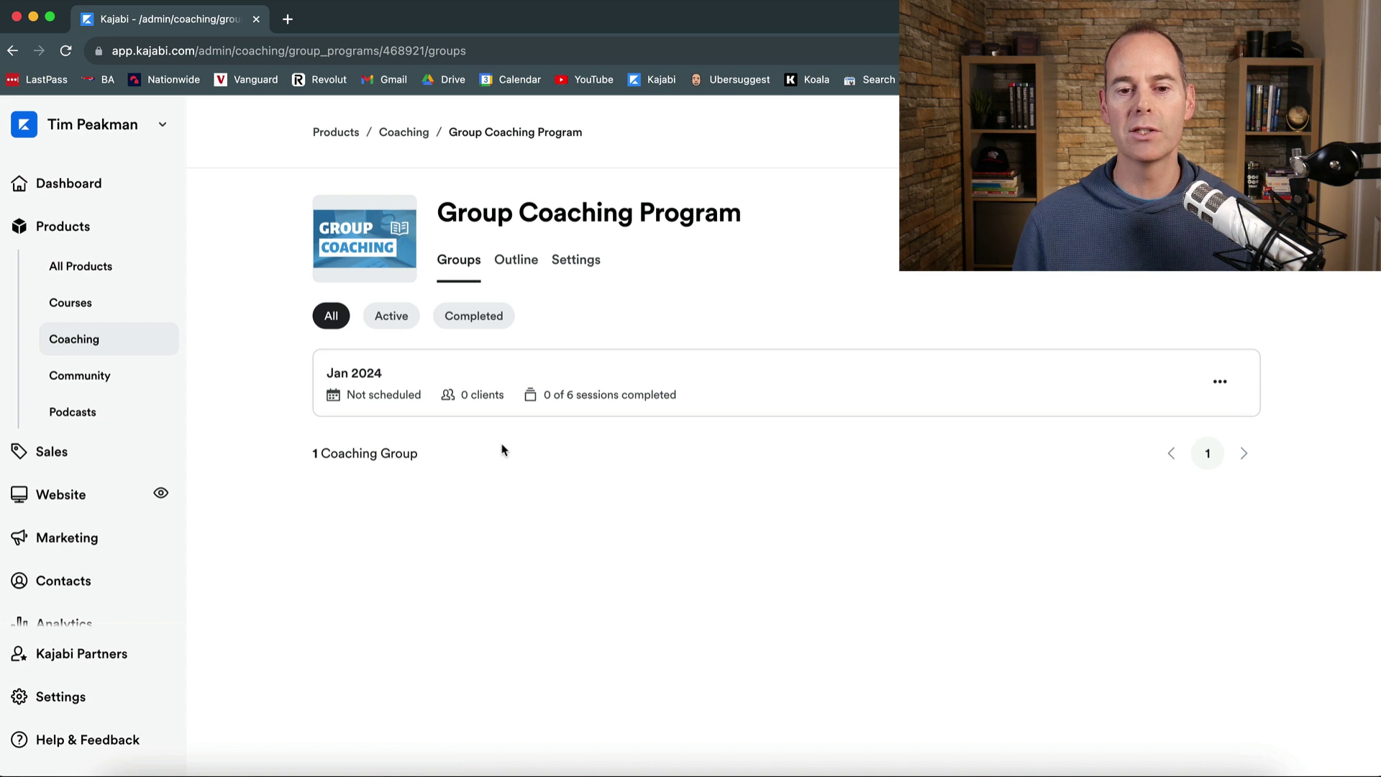
Filter the coaching groups by Active and then Completed, then view the program's session outline
{"action": "left_click", "coordinate": [391, 316]}
{"action": "left_click", "coordinate": [464, 318]}
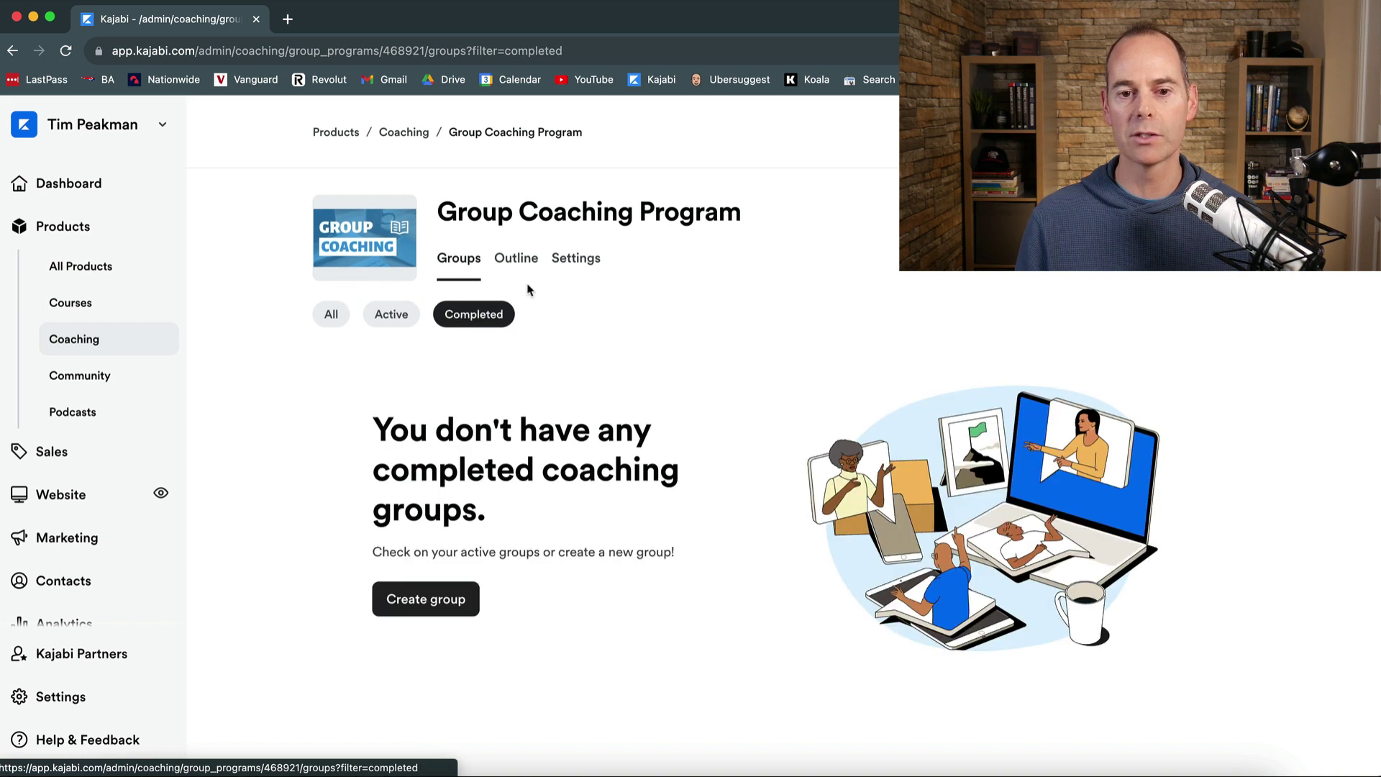
{"action": "left_click", "coordinate": [516, 263]}
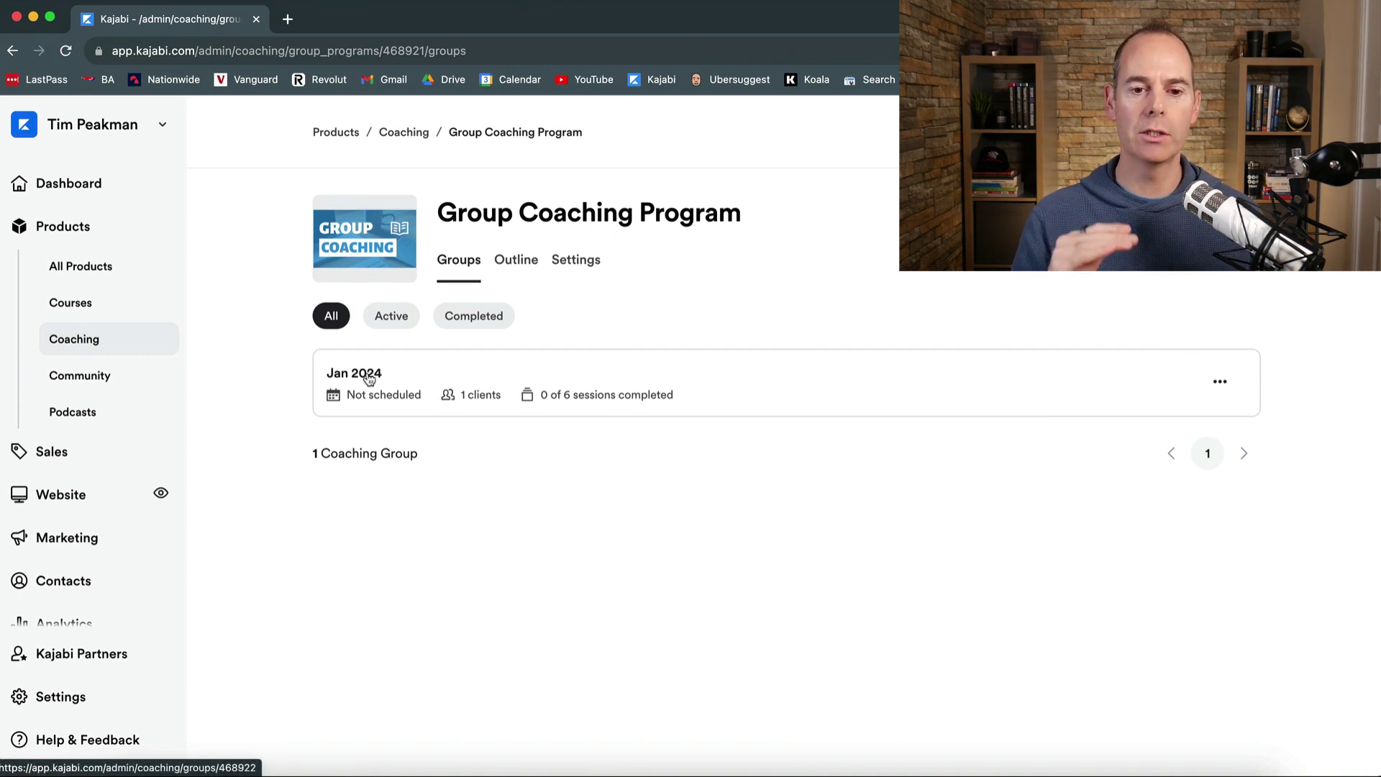
Open the Jan 2024 group and dismiss the recording-consent notice
{"action": "left_click", "coordinate": [369, 379]}
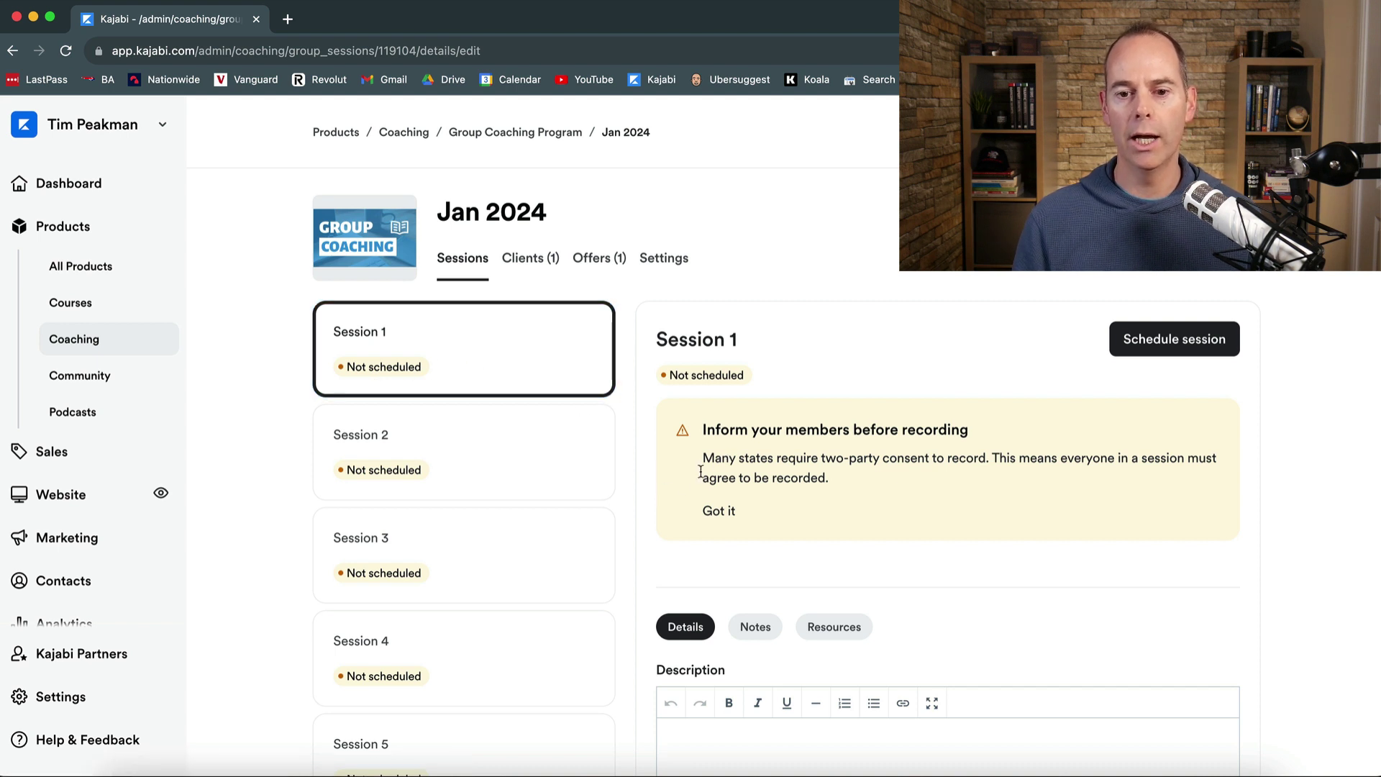
{"action": "scroll", "coordinate": [645, 495], "scroll_direction": "down", "scroll_amount": 1}
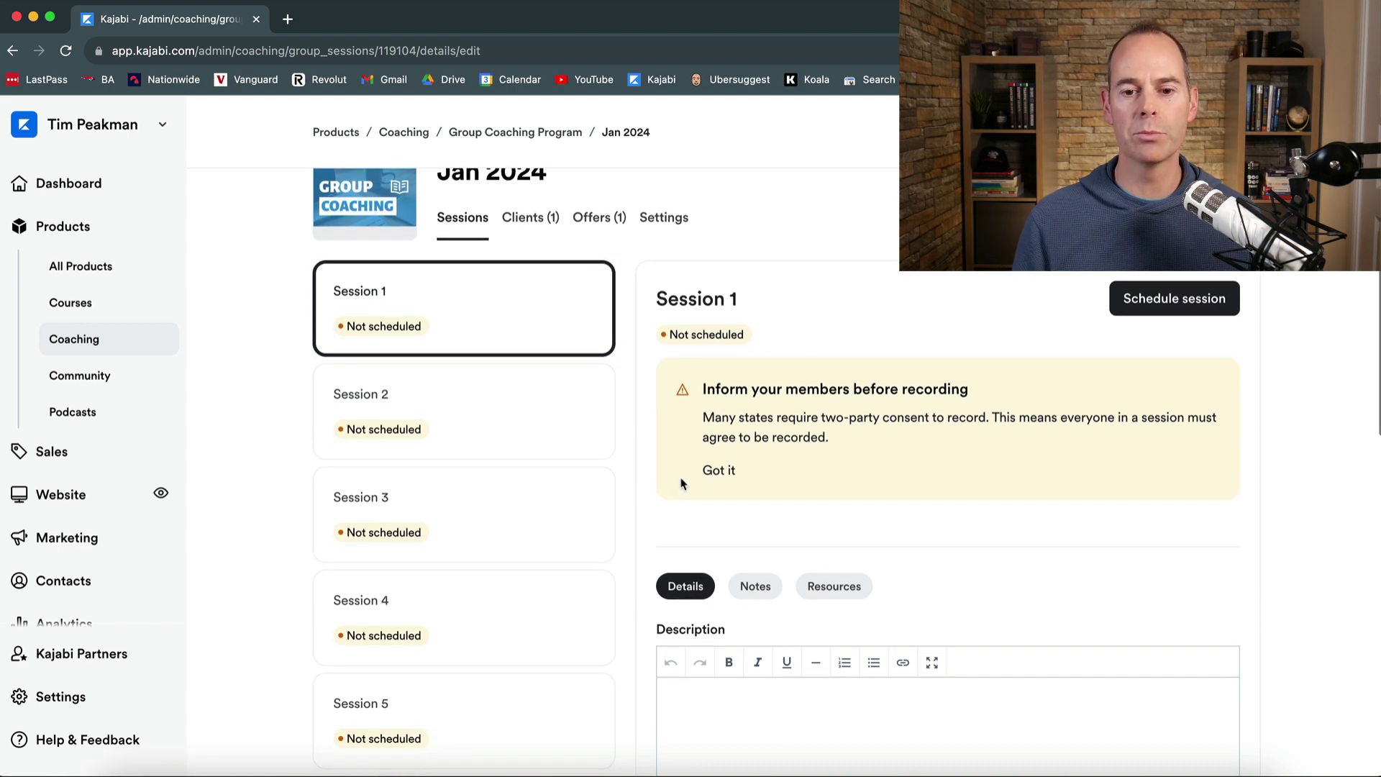
{"action": "left_click", "coordinate": [720, 470]}
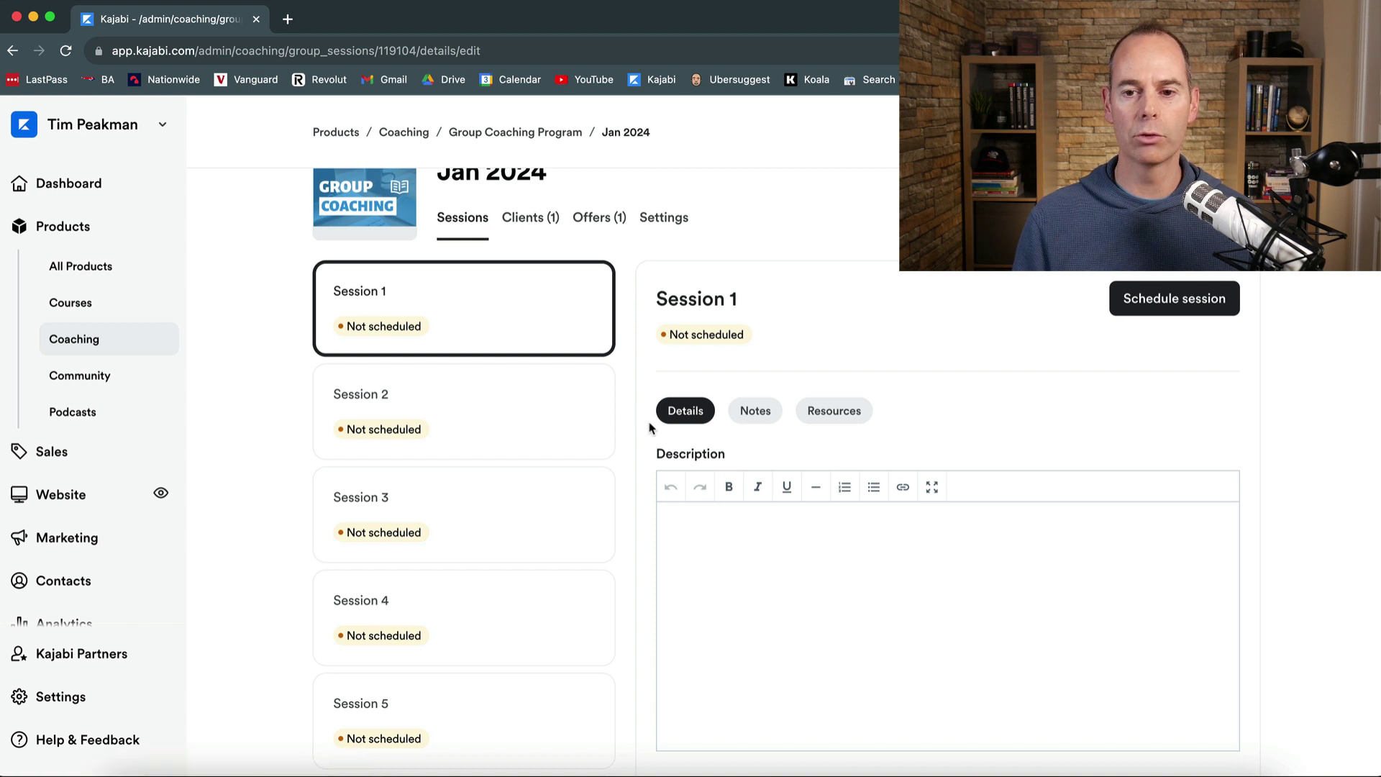
Schedule Session 1 for December 7, 2023 at 3:00 PM GMT
{"action": "left_click", "coordinate": [1166, 305]}
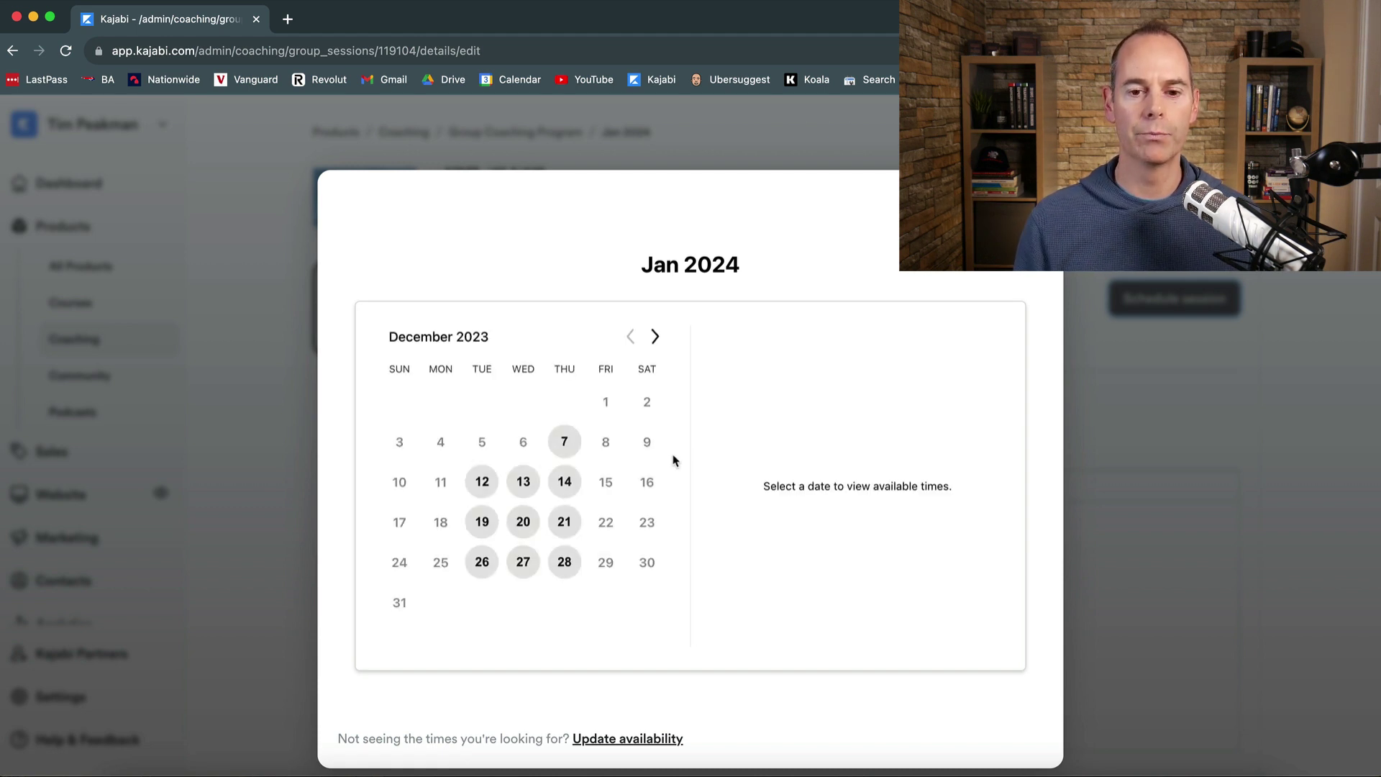
{"action": "left_click", "coordinate": [565, 443]}
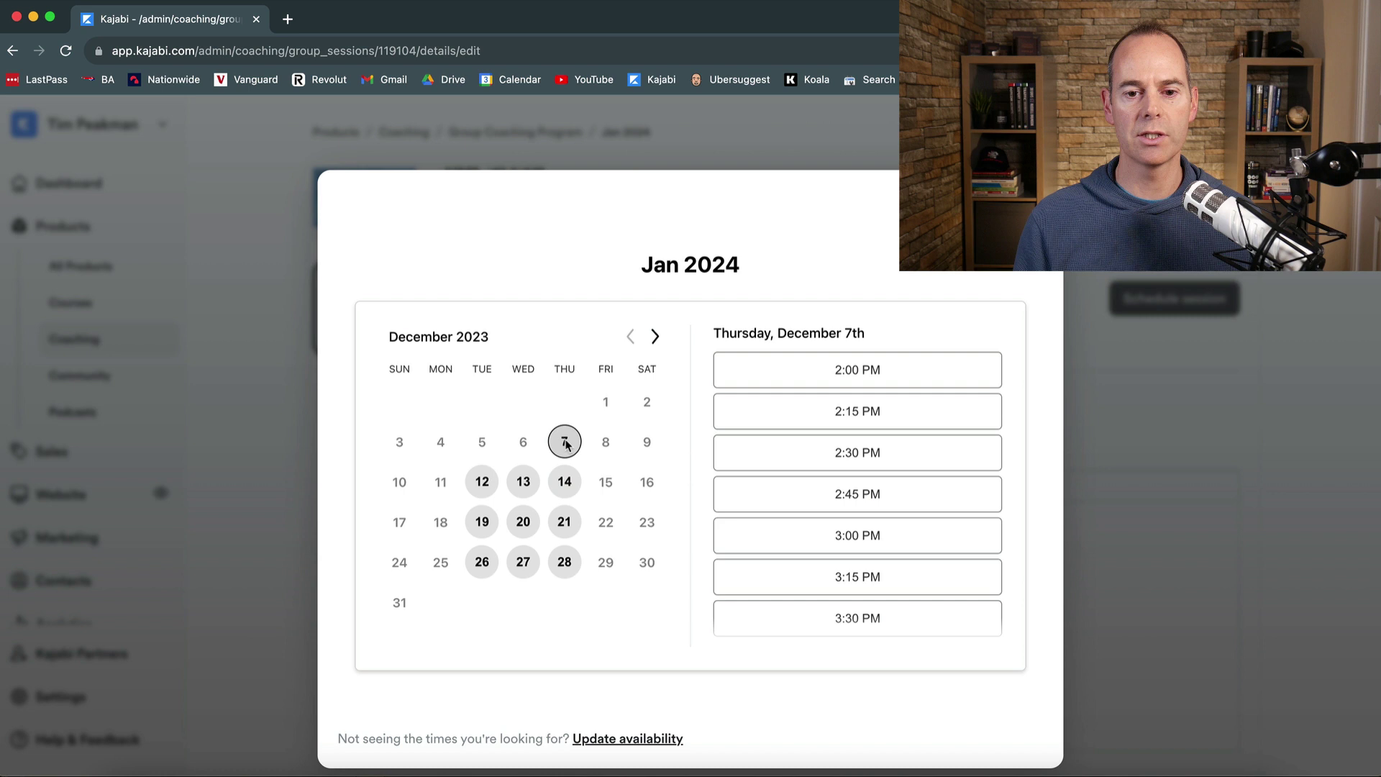
{"action": "scroll", "coordinate": [791, 503], "scroll_direction": "down", "scroll_amount": 1}
{"action": "left_click", "coordinate": [806, 524]}
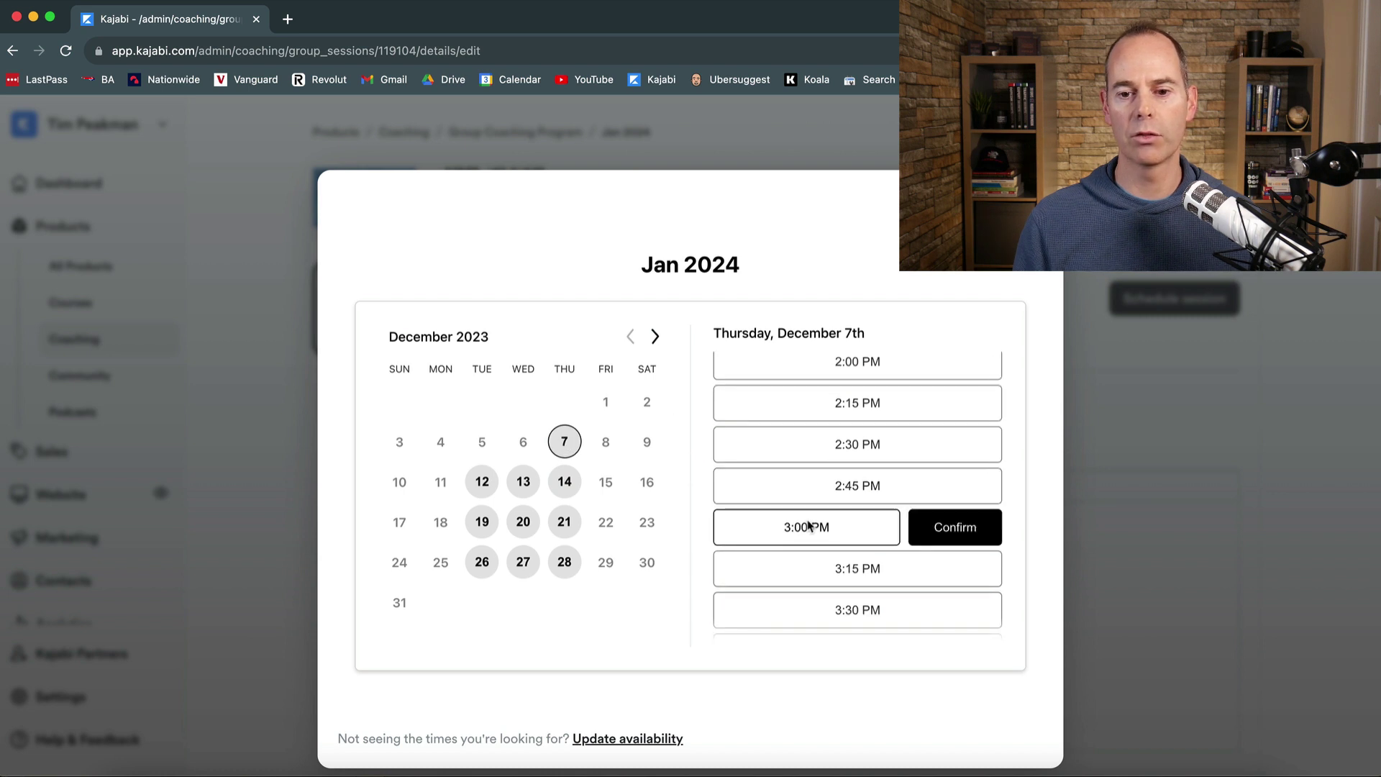
{"action": "left_click", "coordinate": [928, 529]}
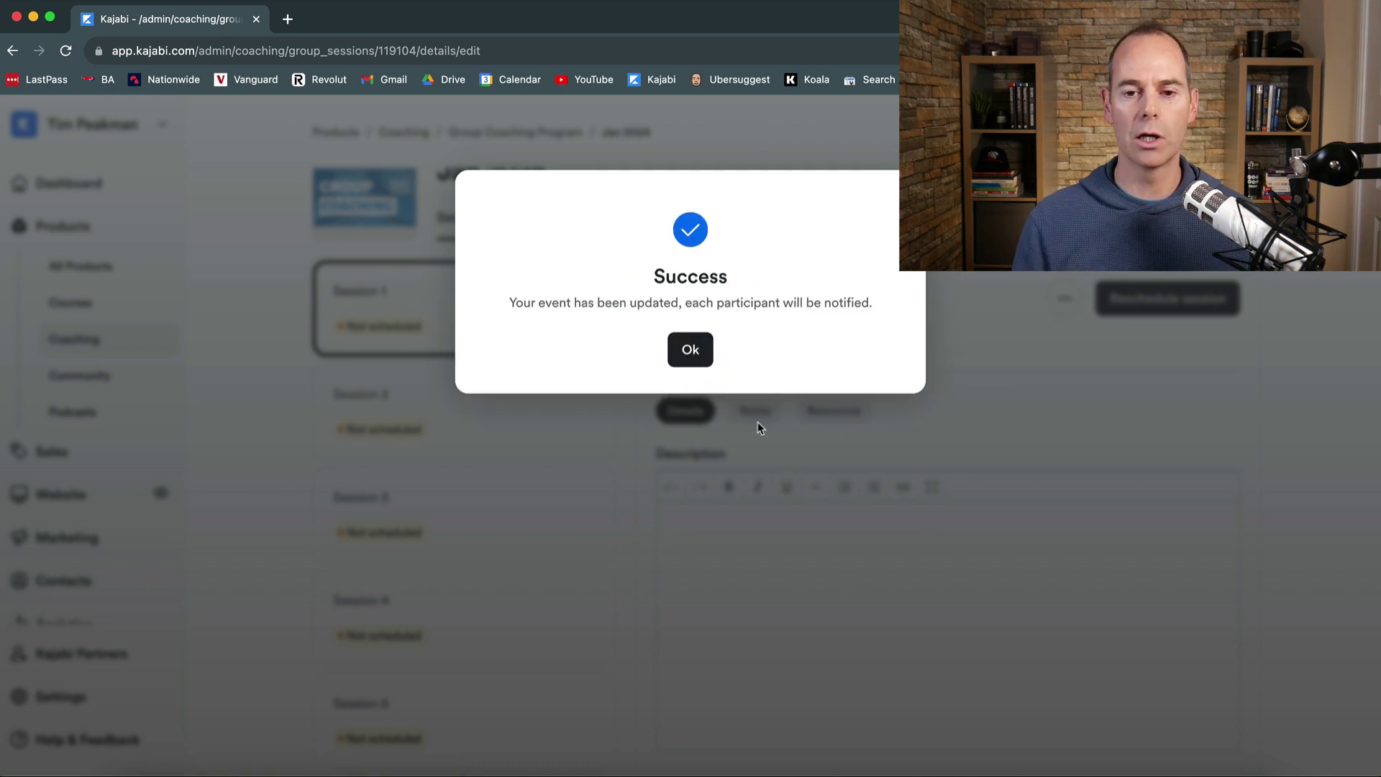
{"action": "left_click", "coordinate": [692, 350]}
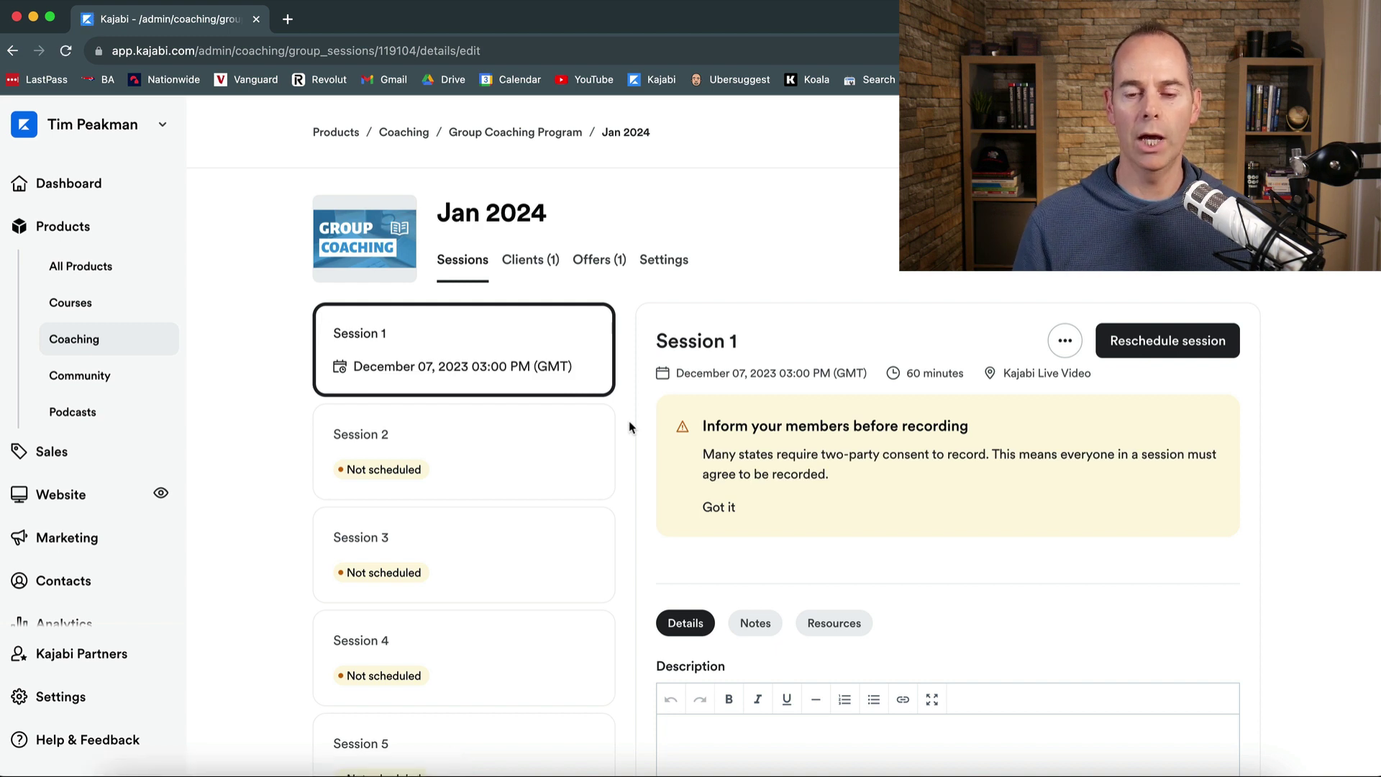
{"action": "scroll", "coordinate": [629, 428], "scroll_direction": "down", "scroll_amount": 3}
Enter 'Welcome Call' as the Session 1 description
{"action": "scroll", "coordinate": [630, 427], "scroll_direction": "down", "scroll_amount": 1}
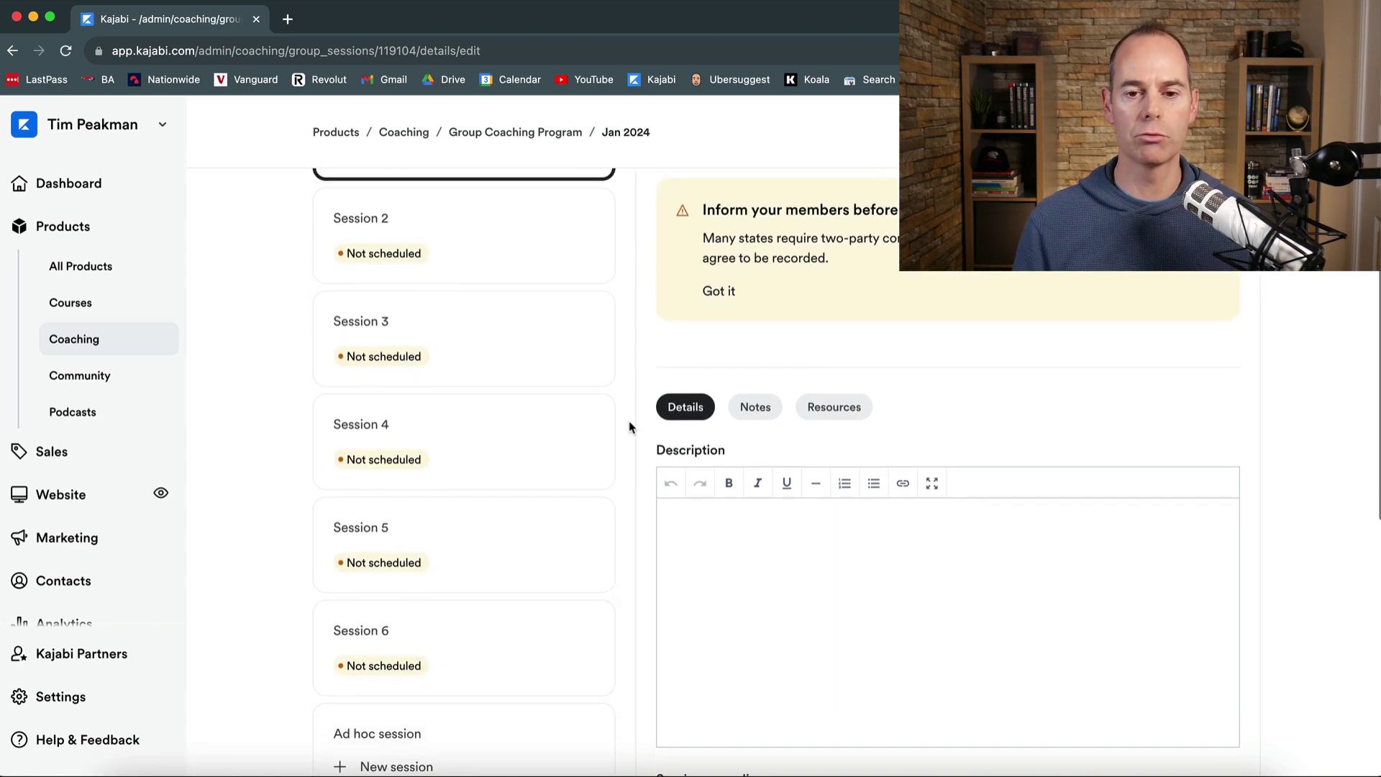
{"action": "scroll", "coordinate": [630, 427], "scroll_direction": "down", "scroll_amount": 2}
{"action": "left_click", "coordinate": [716, 416]}
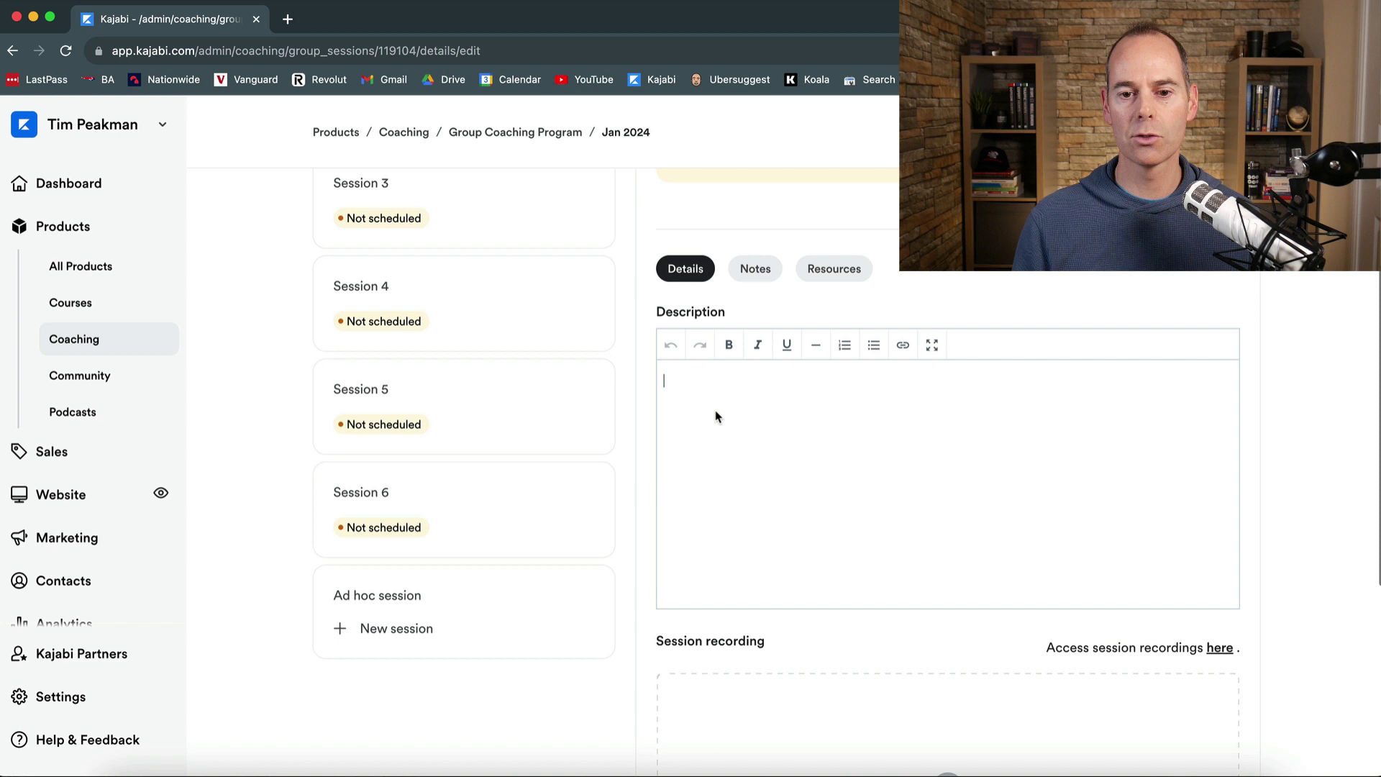
{"action": "type", "text": "Welcom"}
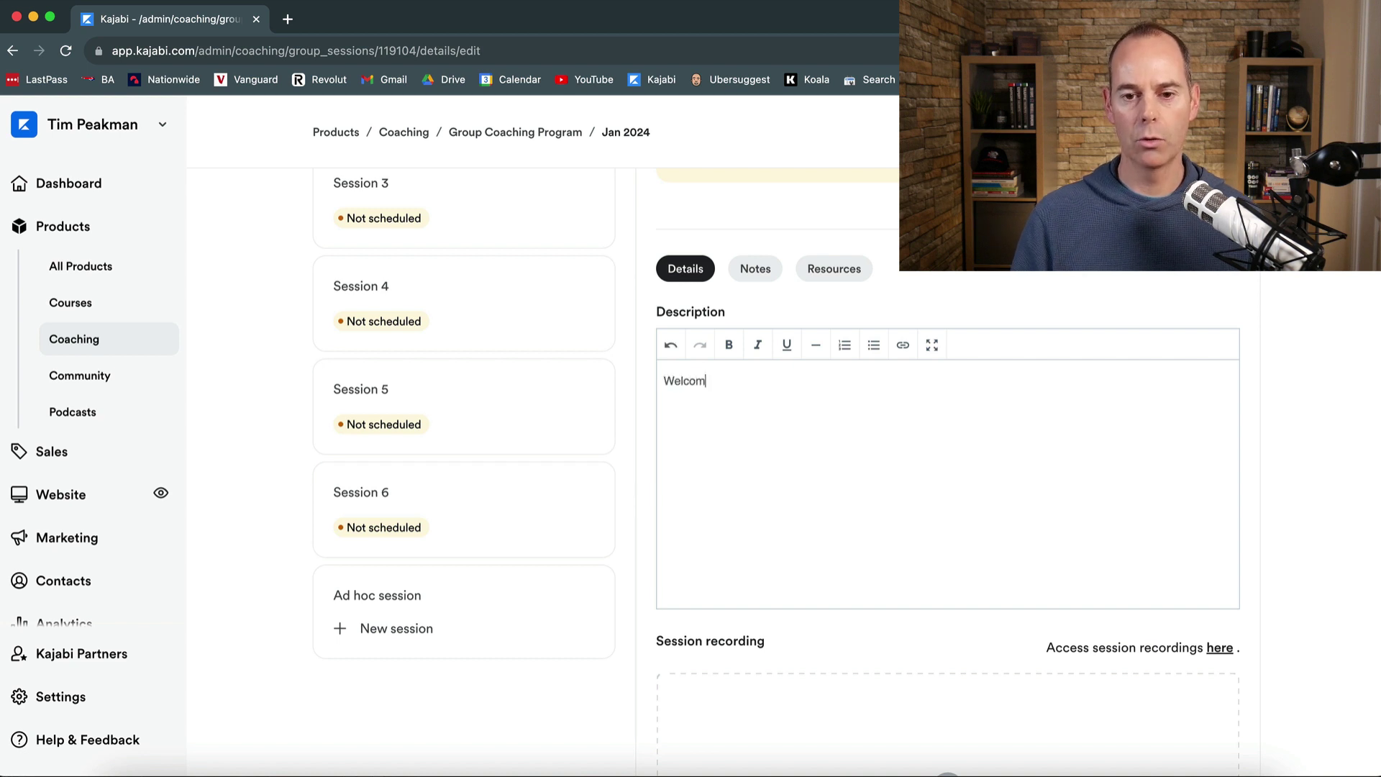
{"action": "type", "text": "e Call"}
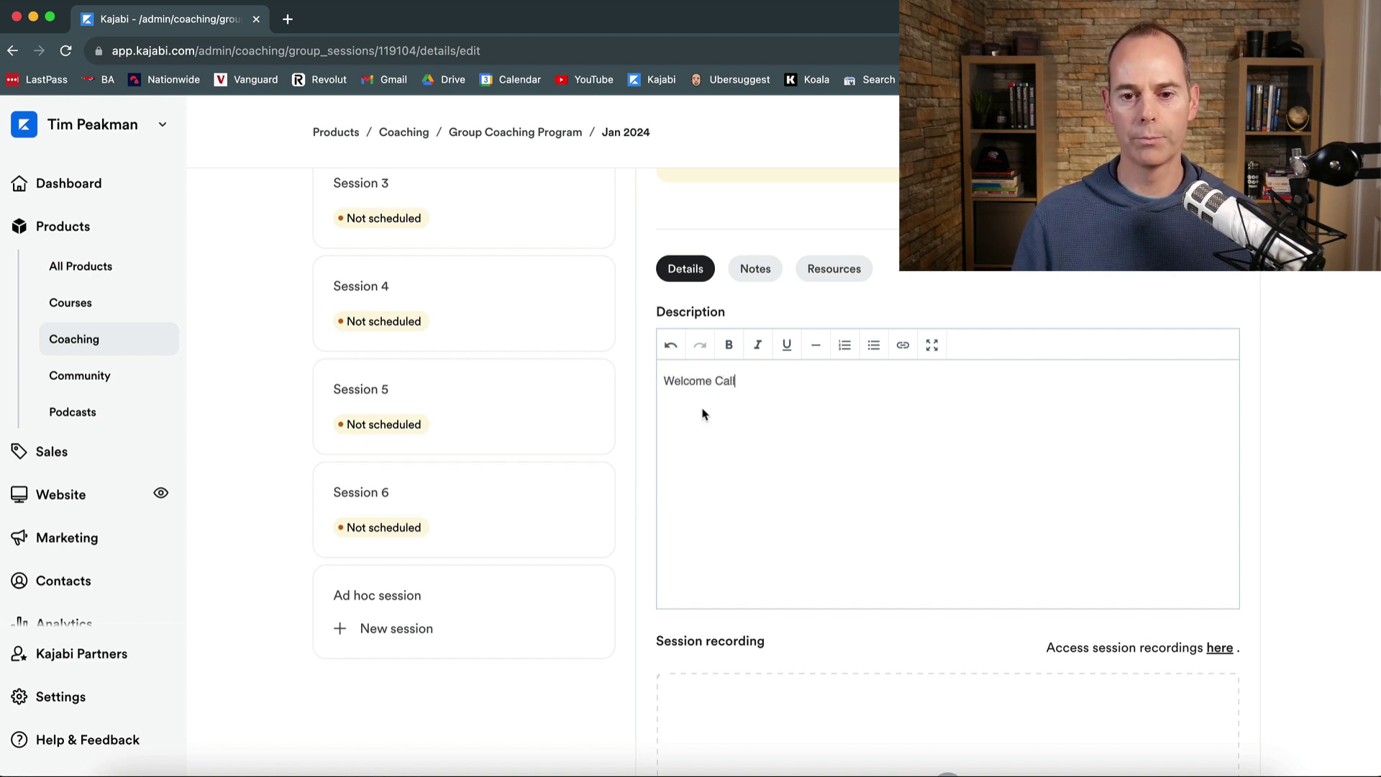
Dismiss the recording-consent notice and bring the recording and Agenda sections into view
{"action": "scroll", "coordinate": [641, 382], "scroll_direction": "up", "scroll_amount": 4}
{"action": "scroll", "coordinate": [643, 382], "scroll_direction": "up", "scroll_amount": 1}
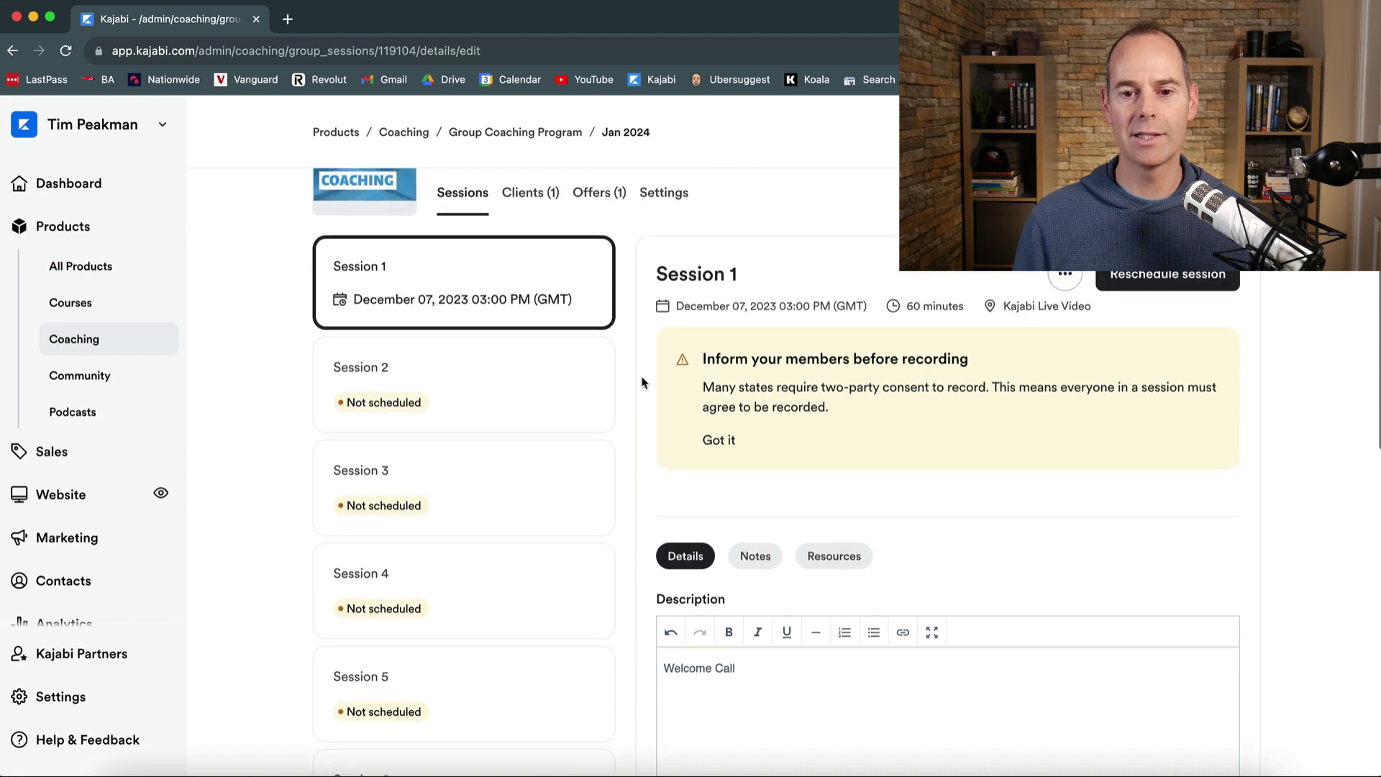
{"action": "scroll", "coordinate": [642, 382], "scroll_direction": "down", "scroll_amount": 1}
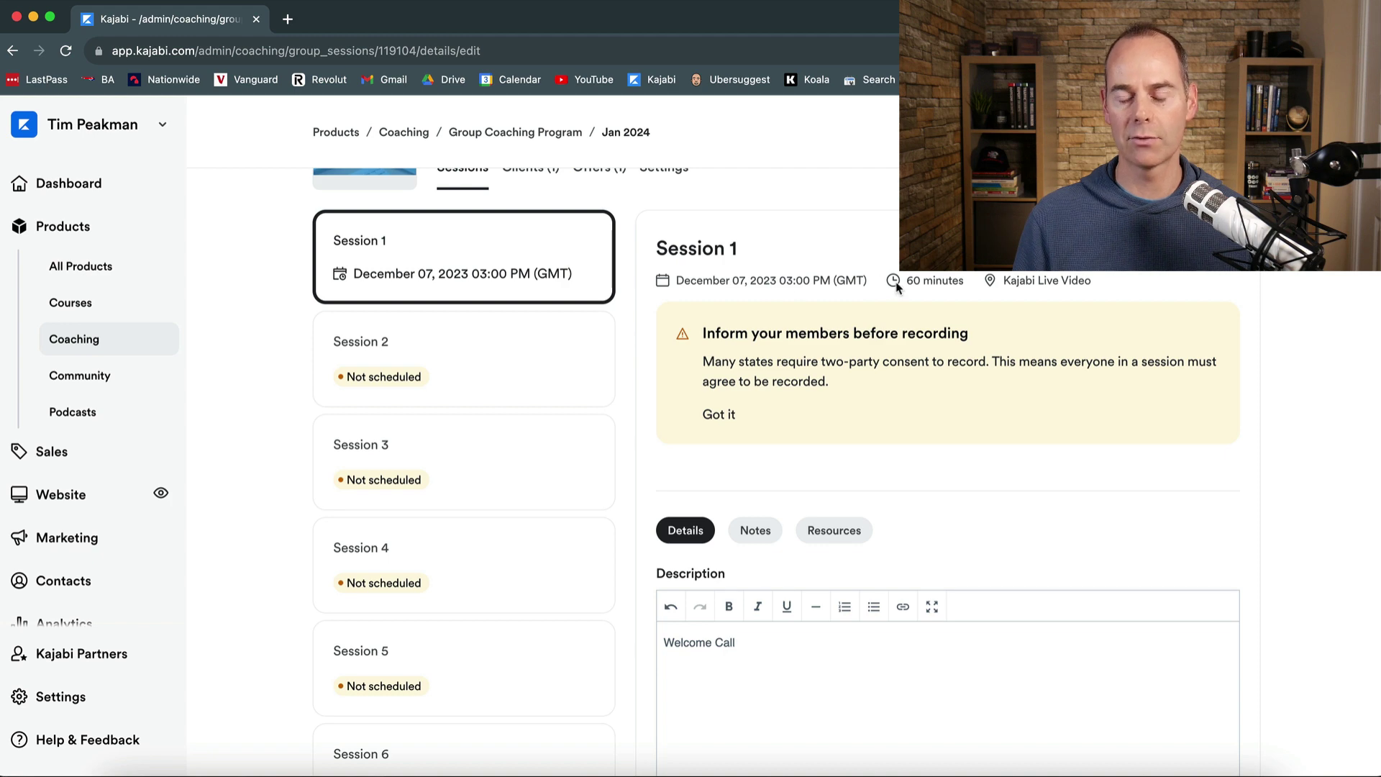
{"action": "left_click", "coordinate": [748, 406]}
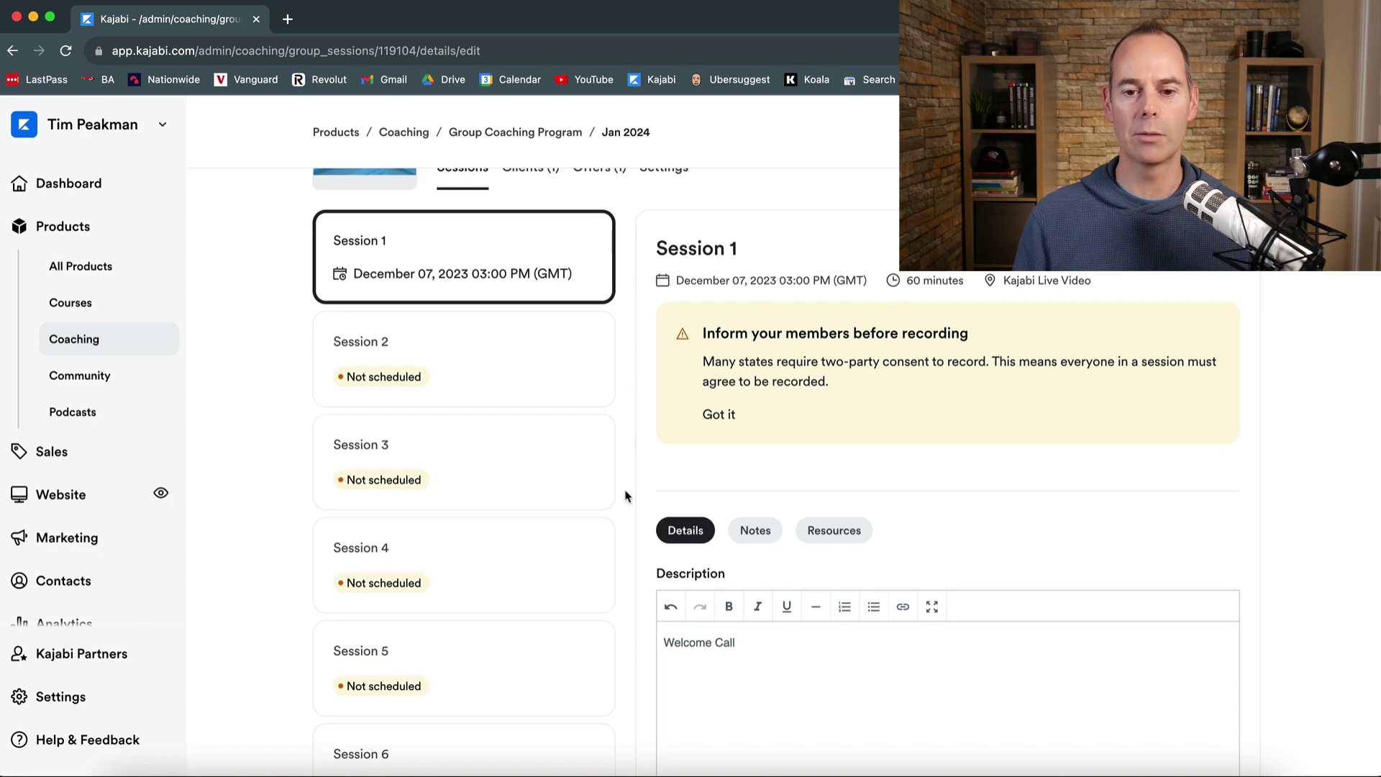
{"action": "scroll", "coordinate": [626, 496], "scroll_direction": "down", "scroll_amount": 10}
{"action": "scroll", "coordinate": [625, 496], "scroll_direction": "down", "scroll_amount": 3}
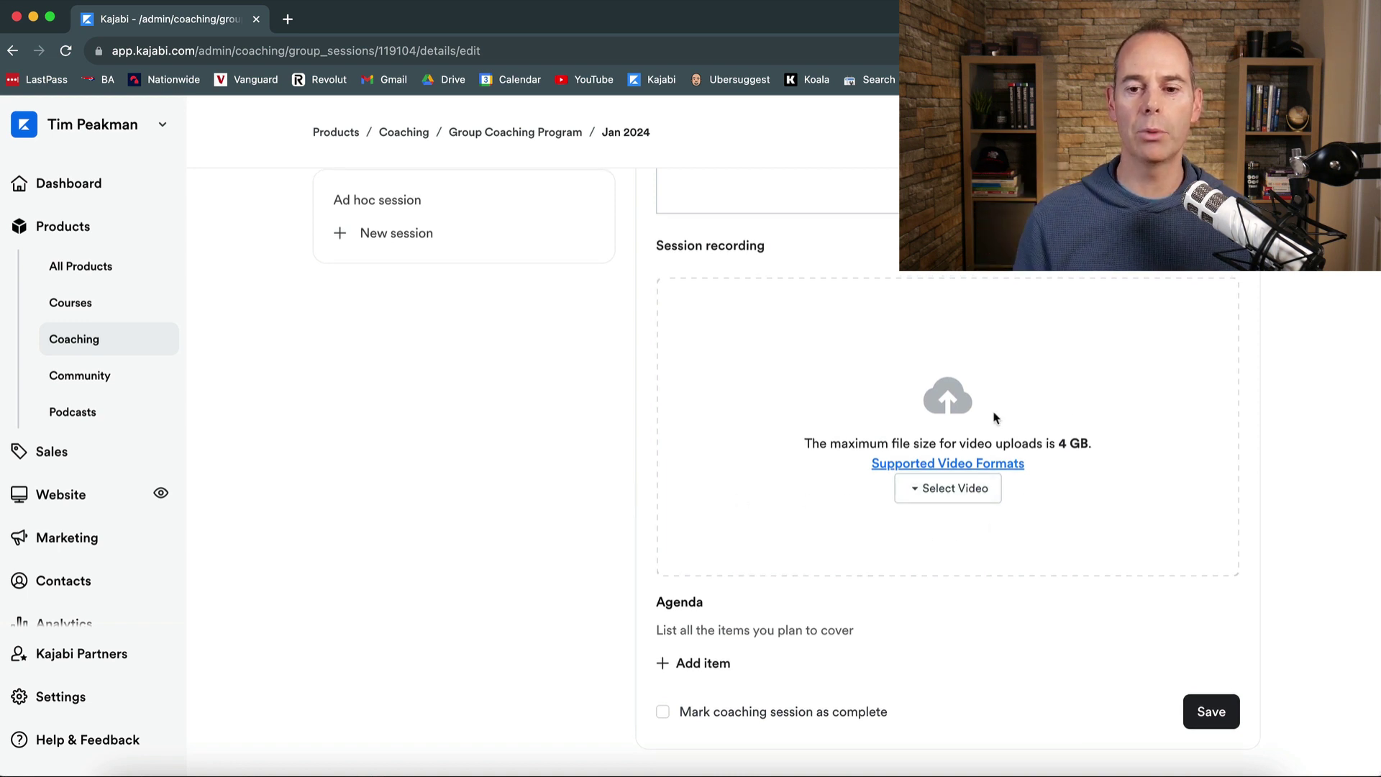
Add 'Agenda 1' and 'Agenda 2' as Session 1 agenda items
{"action": "left_click", "coordinate": [705, 662]}
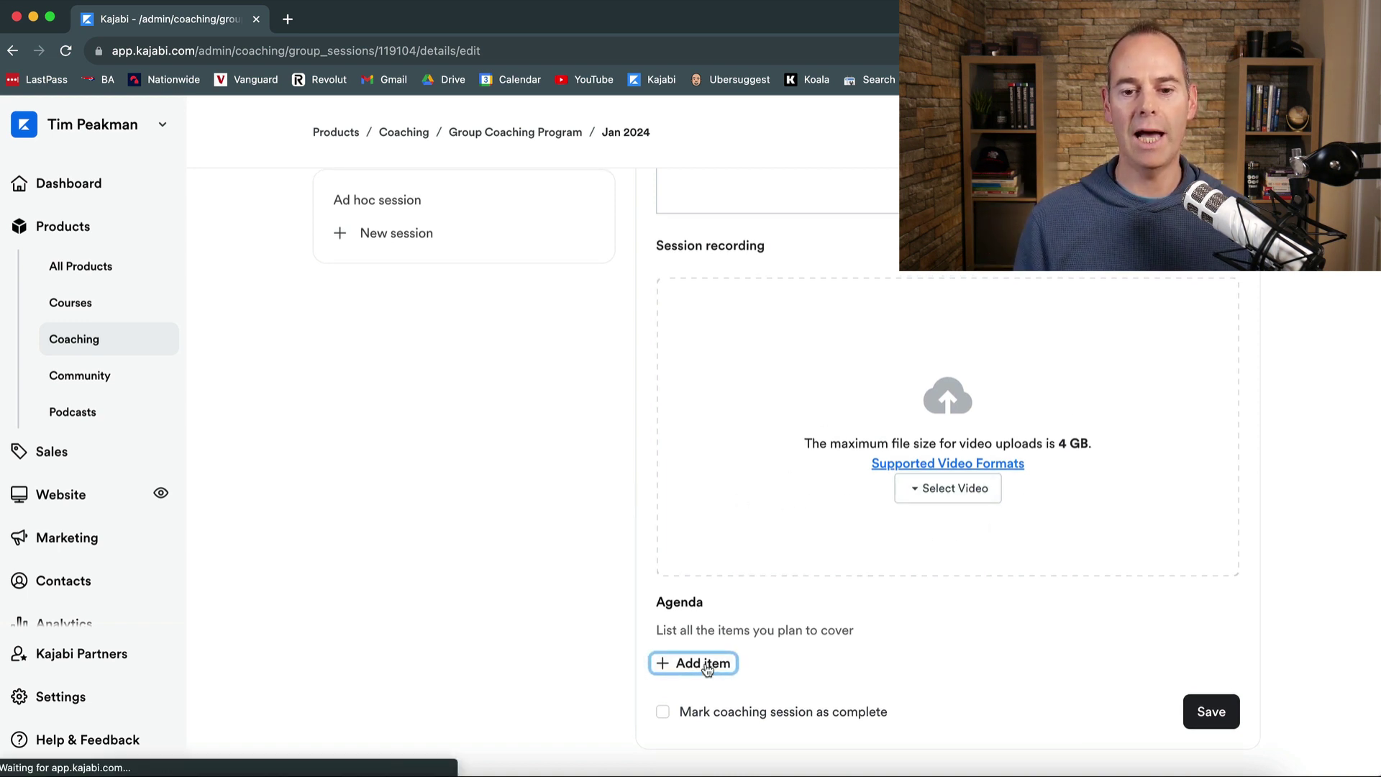
{"action": "type", "text": "A"}
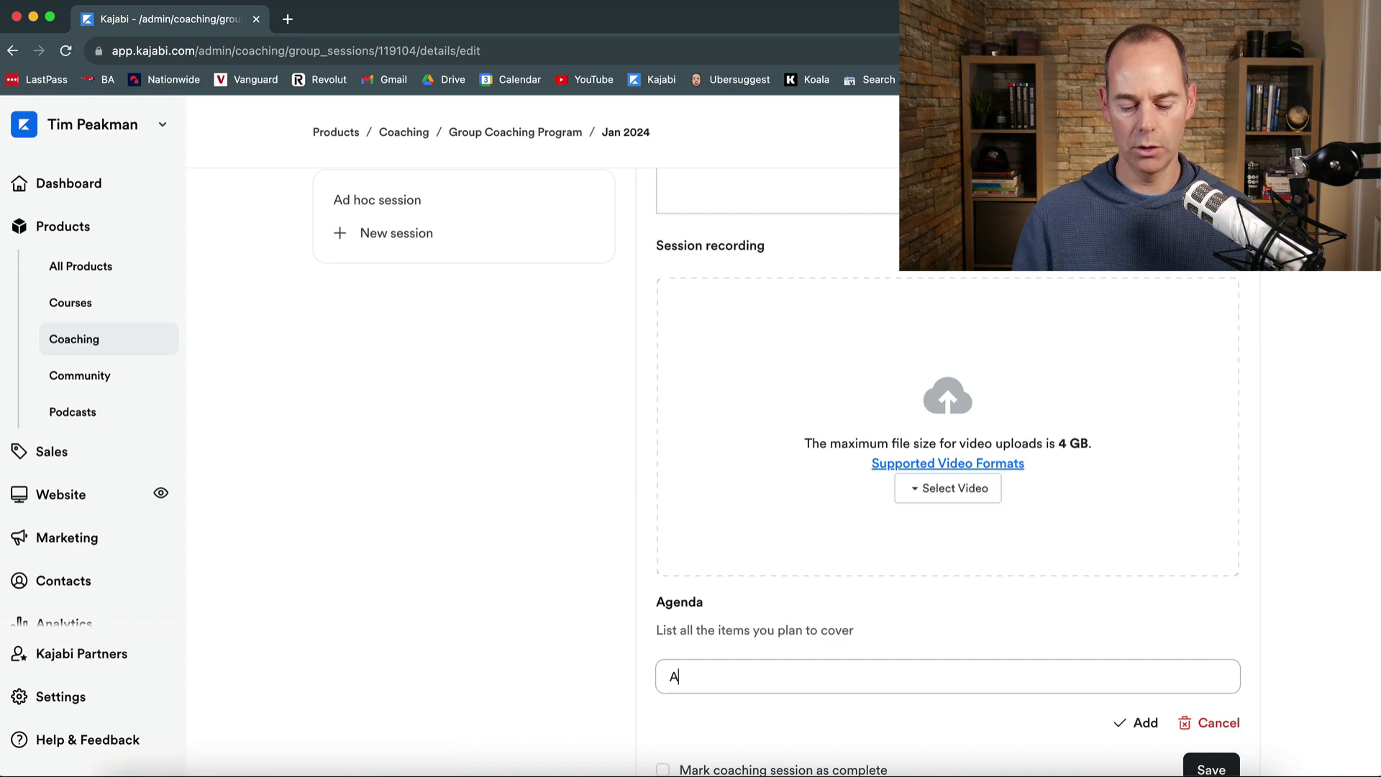
{"action": "type", "text": "genda 1"}
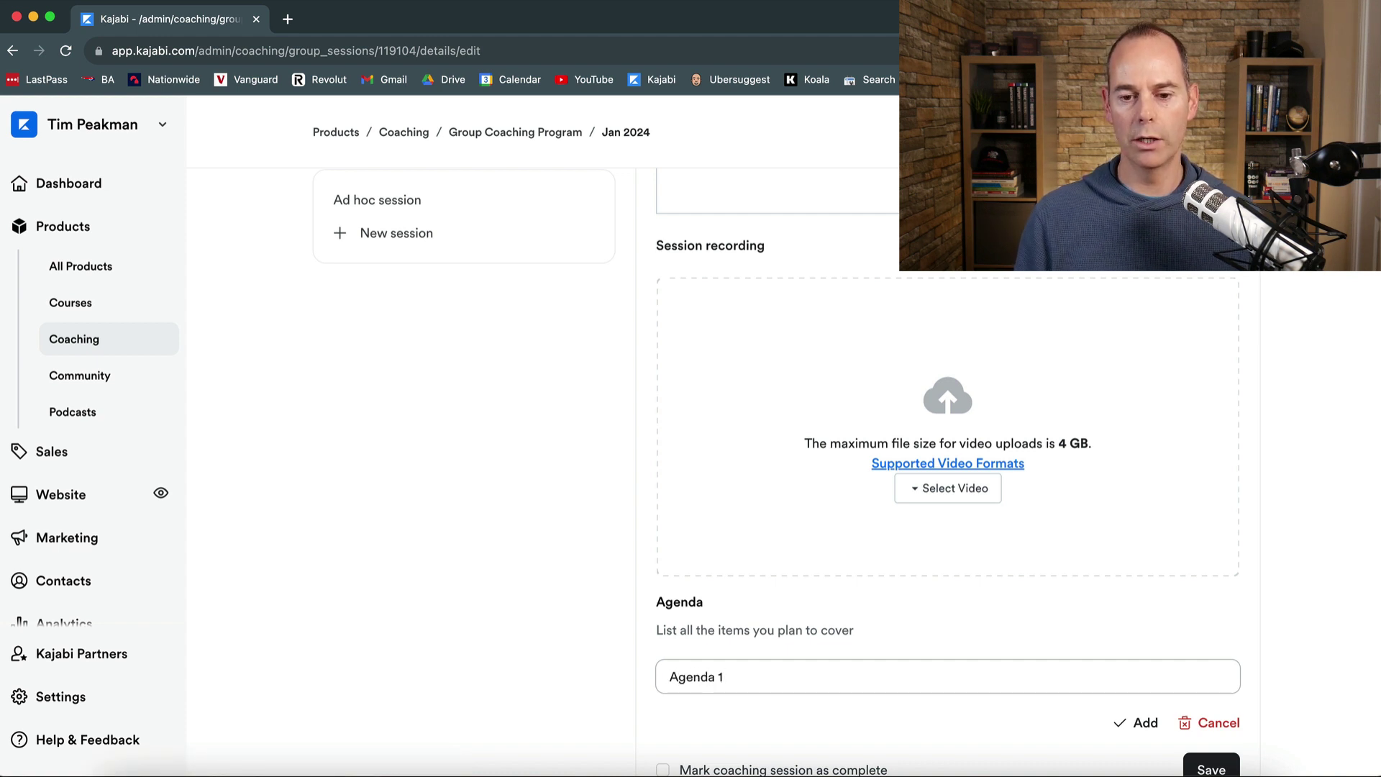
{"action": "key", "text": "Return"}
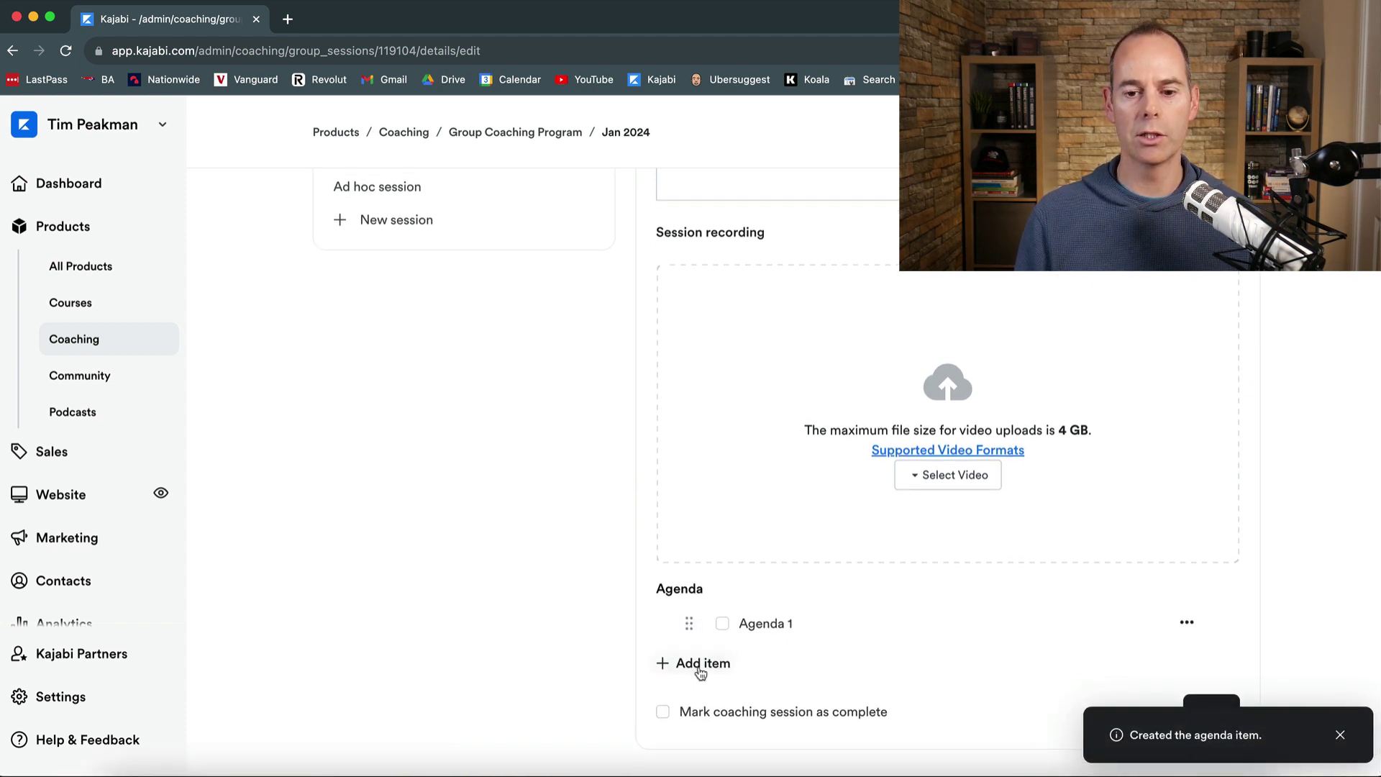
{"action": "left_click", "coordinate": [700, 665]}
{"action": "left_click", "coordinate": [728, 688]}
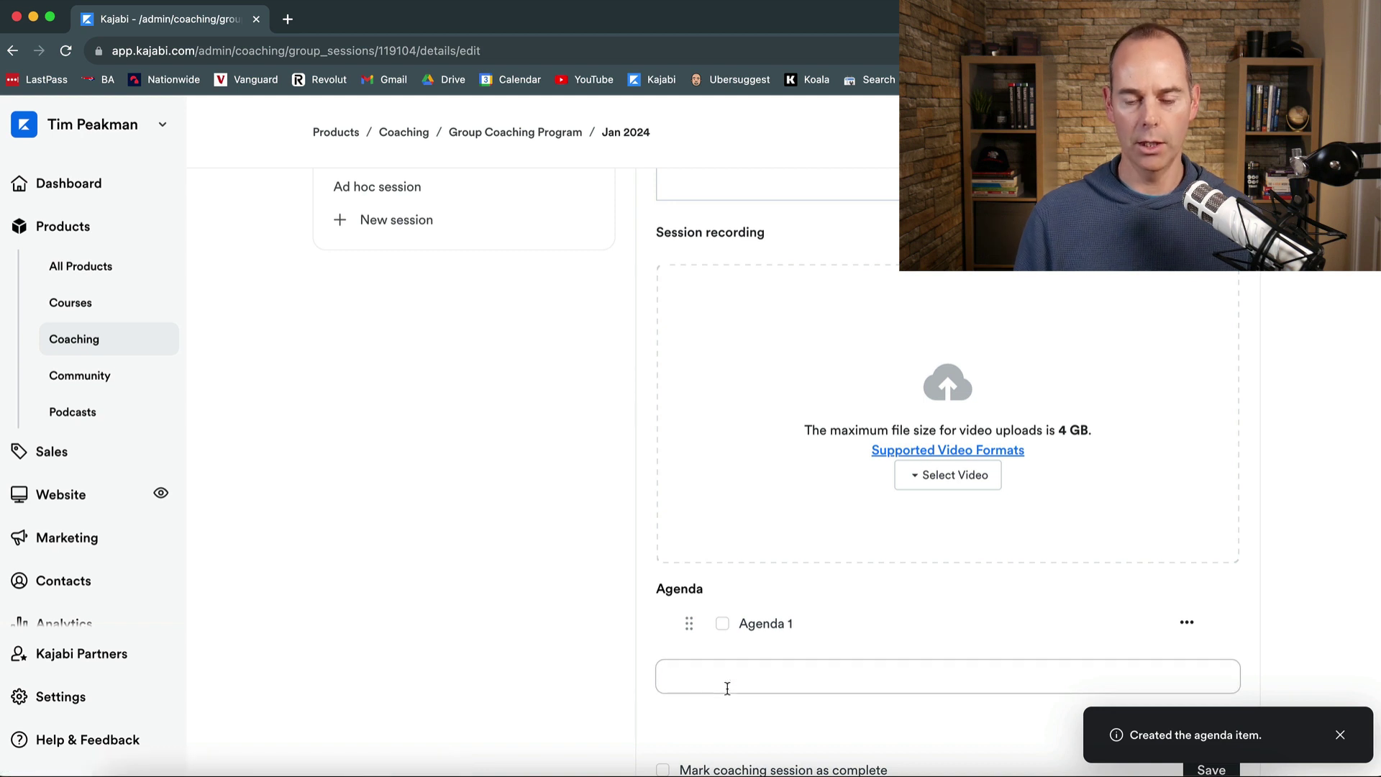
{"action": "type", "text": "Agend"}
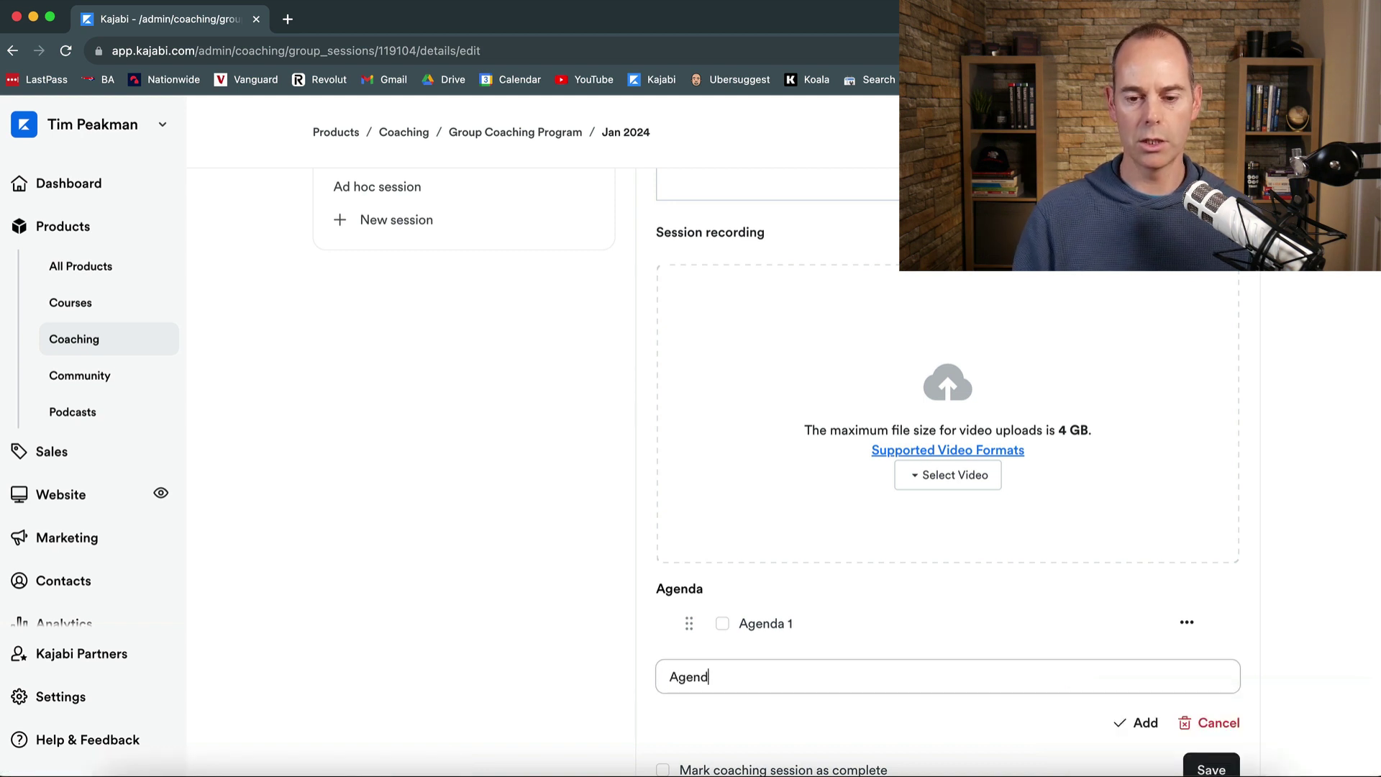
{"action": "type", "text": "a 2"}
{"action": "key", "text": "Return"}
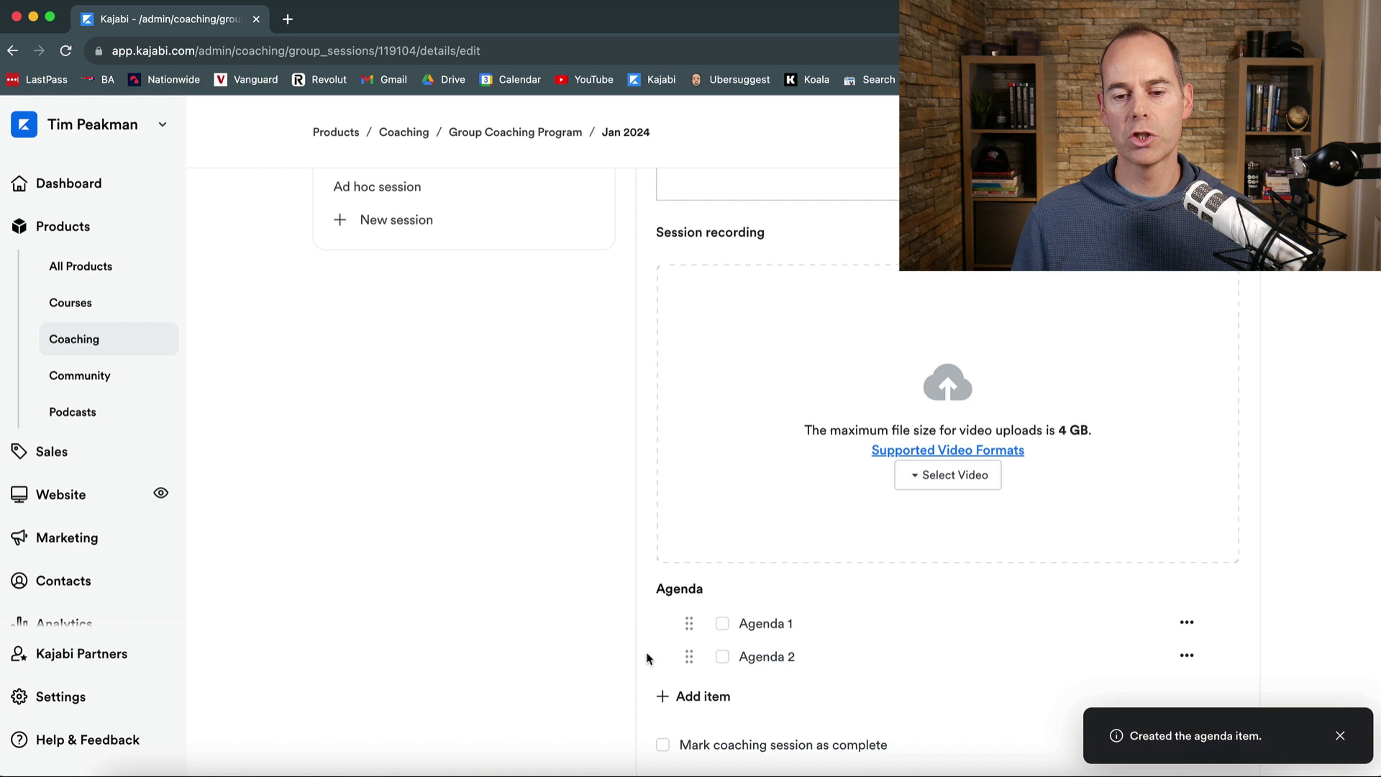
{"action": "scroll", "coordinate": [645, 666], "scroll_direction": "down", "scroll_amount": 1}
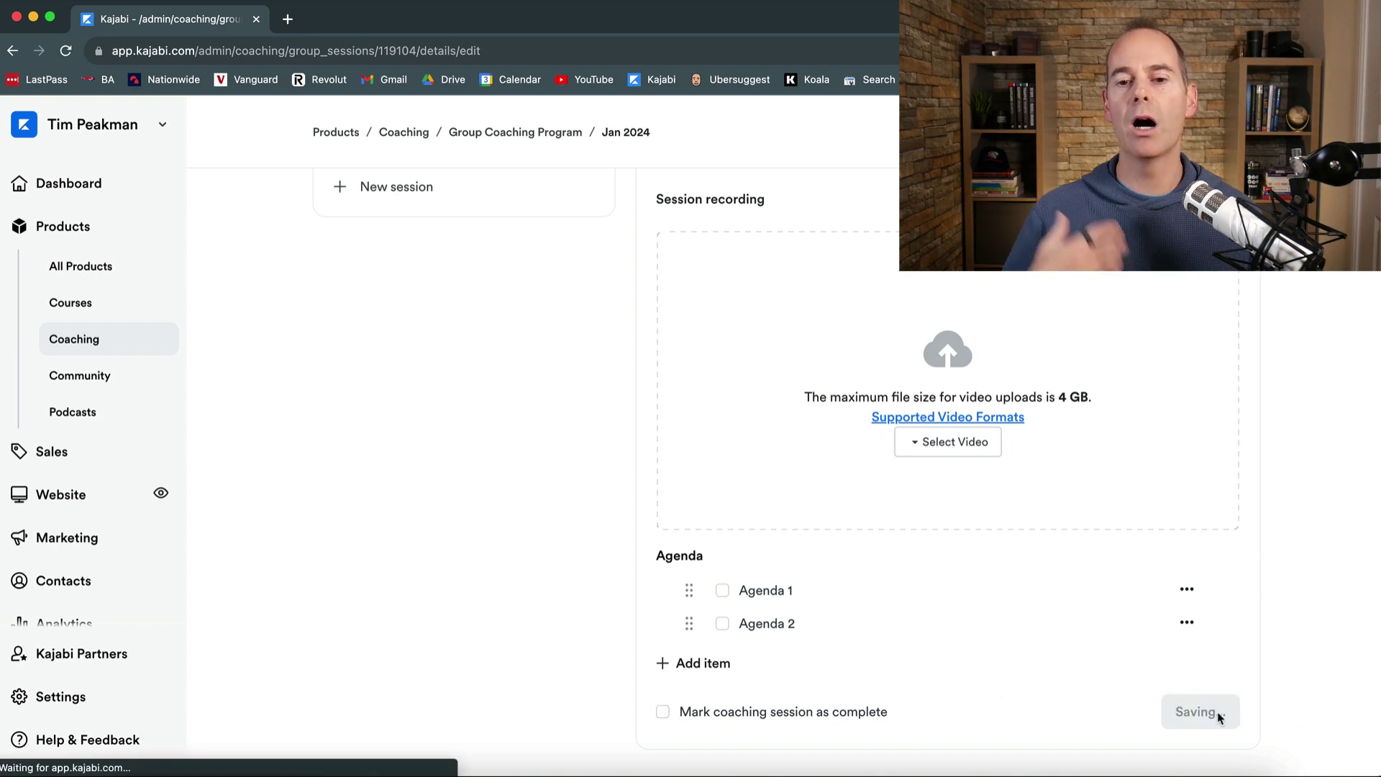
{"action": "scroll", "coordinate": [654, 446], "scroll_direction": "up", "scroll_amount": 8}
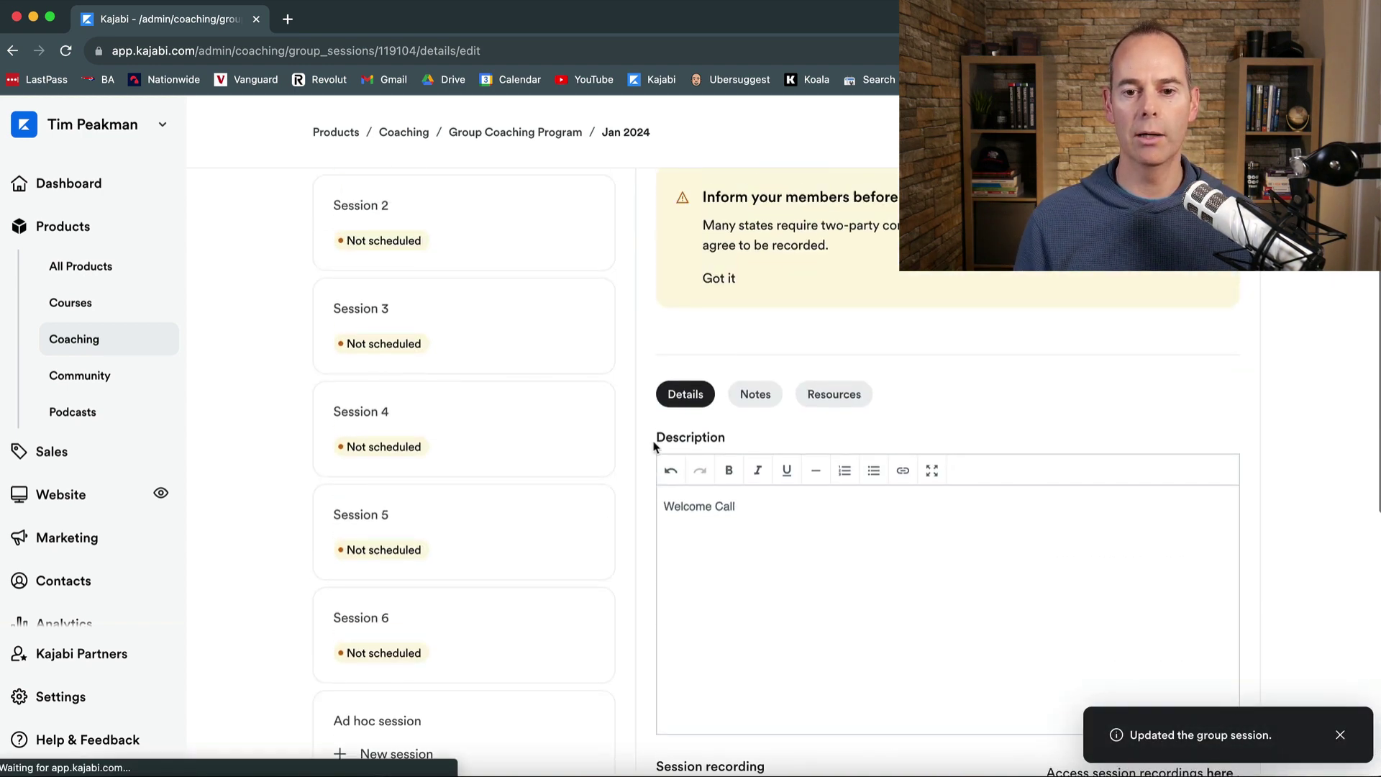
Review the notes editors on Session 1's Notes tab
{"action": "left_click", "coordinate": [756, 428]}
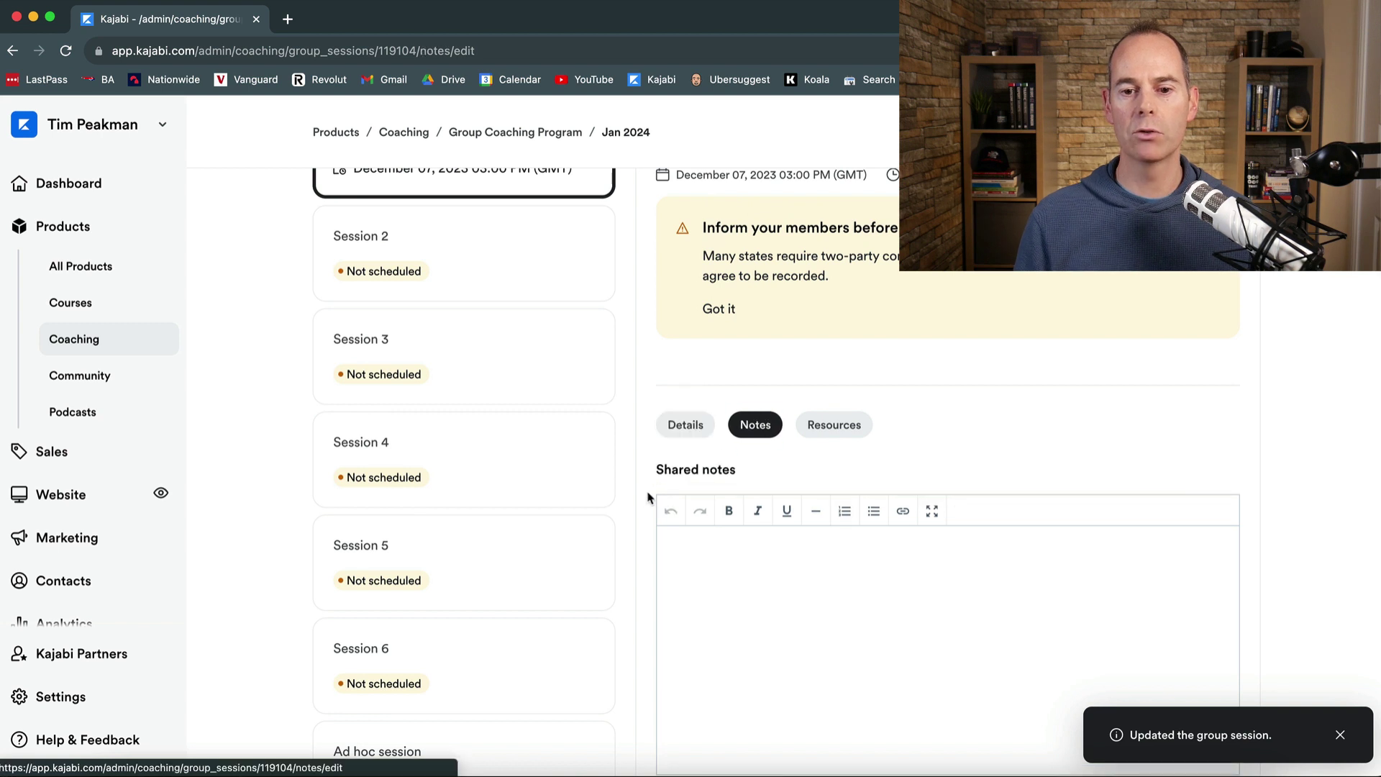
{"action": "scroll", "coordinate": [647, 500], "scroll_direction": "down", "scroll_amount": 5}
{"action": "scroll", "coordinate": [644, 504], "scroll_direction": "up", "scroll_amount": 2}
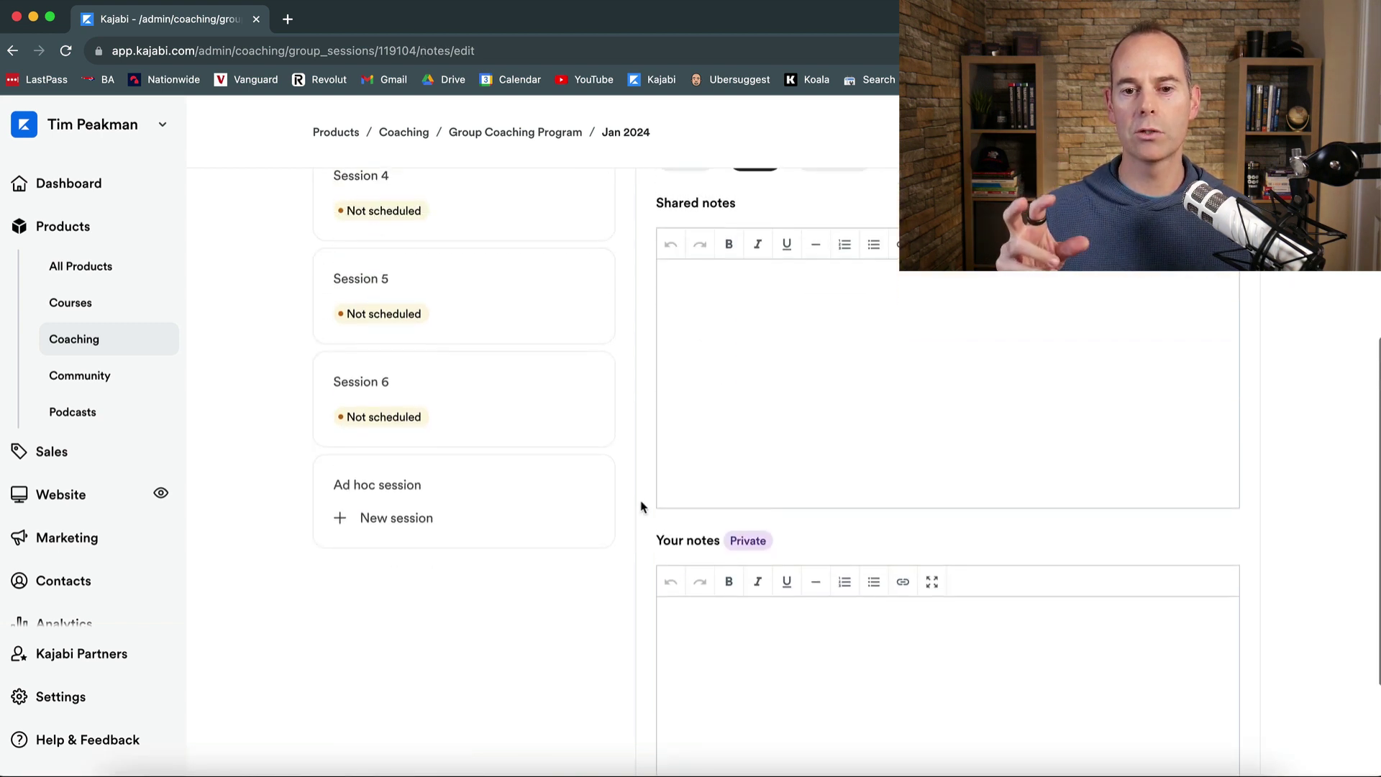
{"action": "scroll", "coordinate": [643, 506], "scroll_direction": "down", "scroll_amount": 3}
{"action": "scroll", "coordinate": [642, 506], "scroll_direction": "up", "scroll_amount": 6}
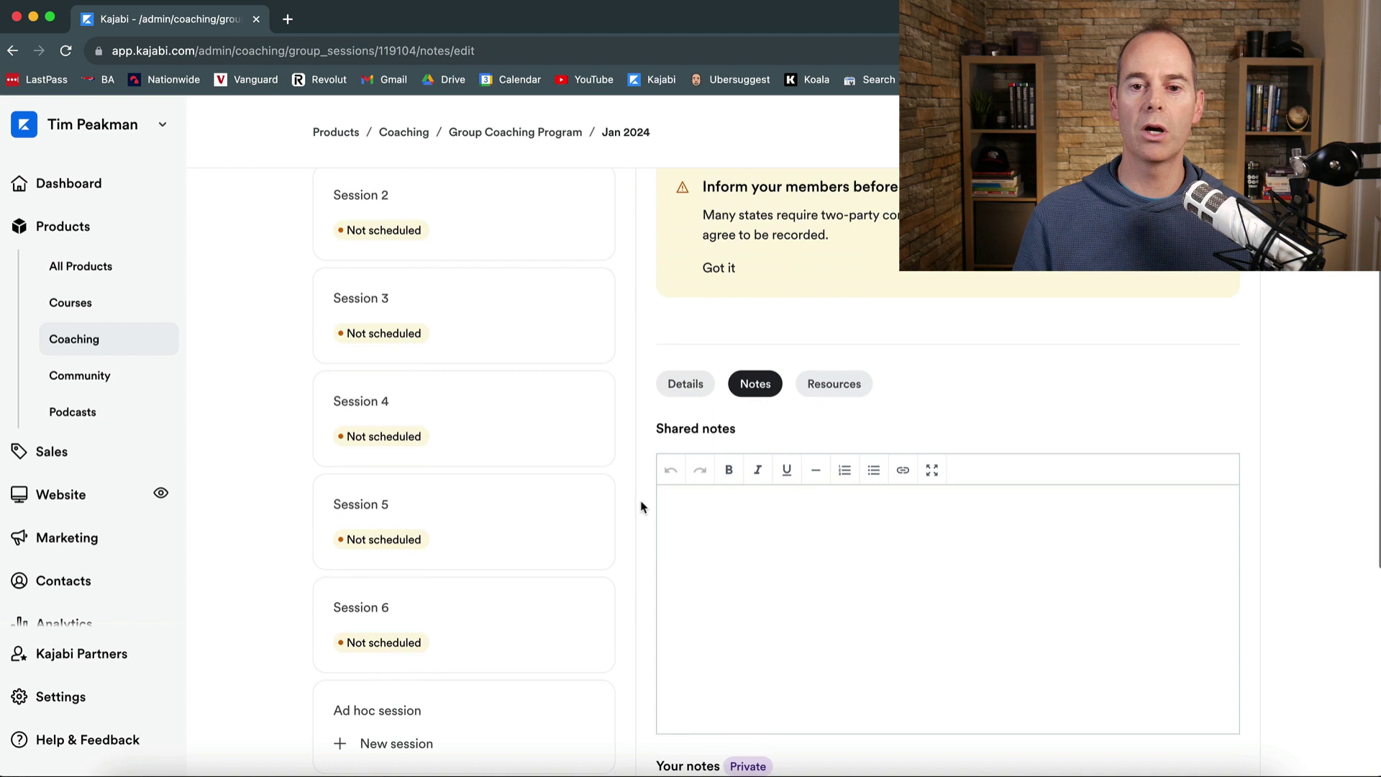
{"action": "scroll", "coordinate": [641, 508], "scroll_direction": "up", "scroll_amount": 2}
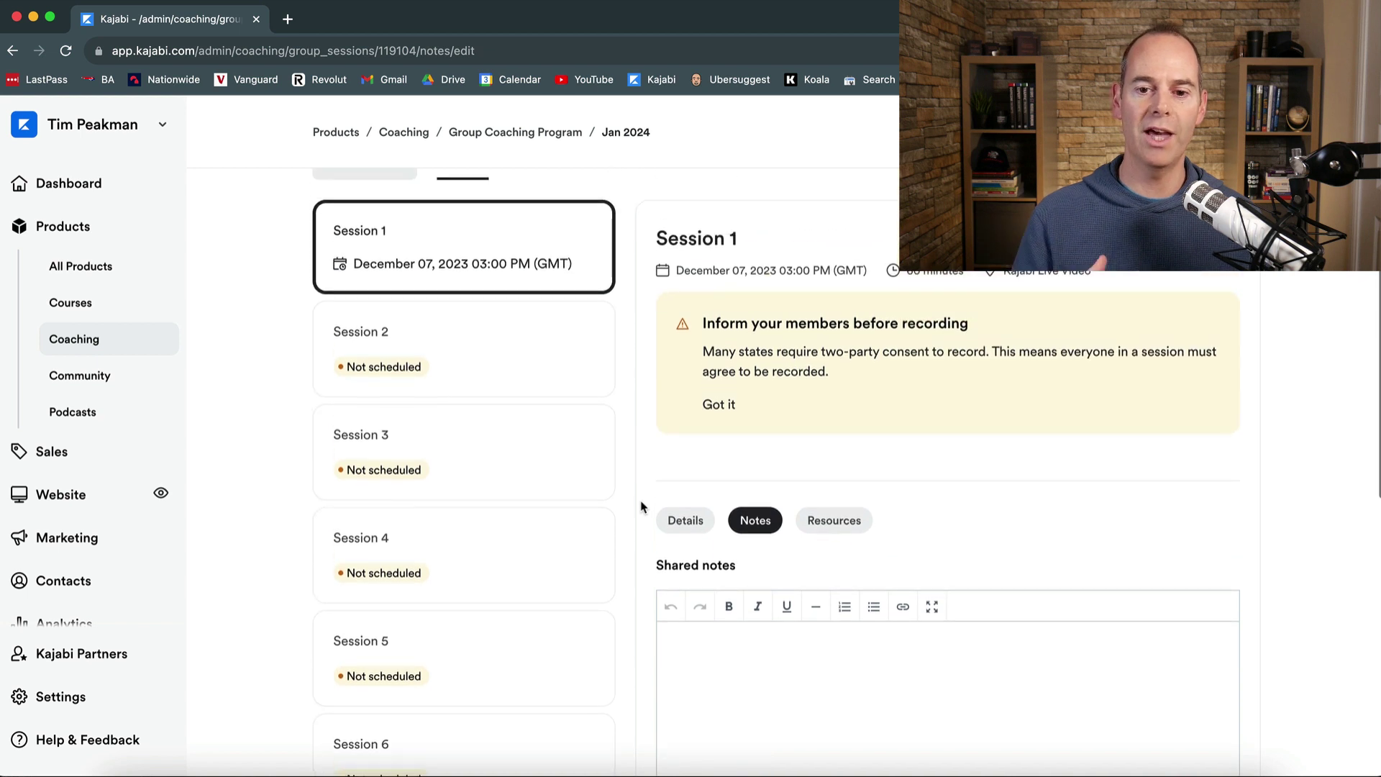
Check Session 1's Resources section, which has no uploads yet
{"action": "left_click", "coordinate": [837, 523]}
{"action": "scroll", "coordinate": [634, 517], "scroll_direction": "down", "scroll_amount": 1}
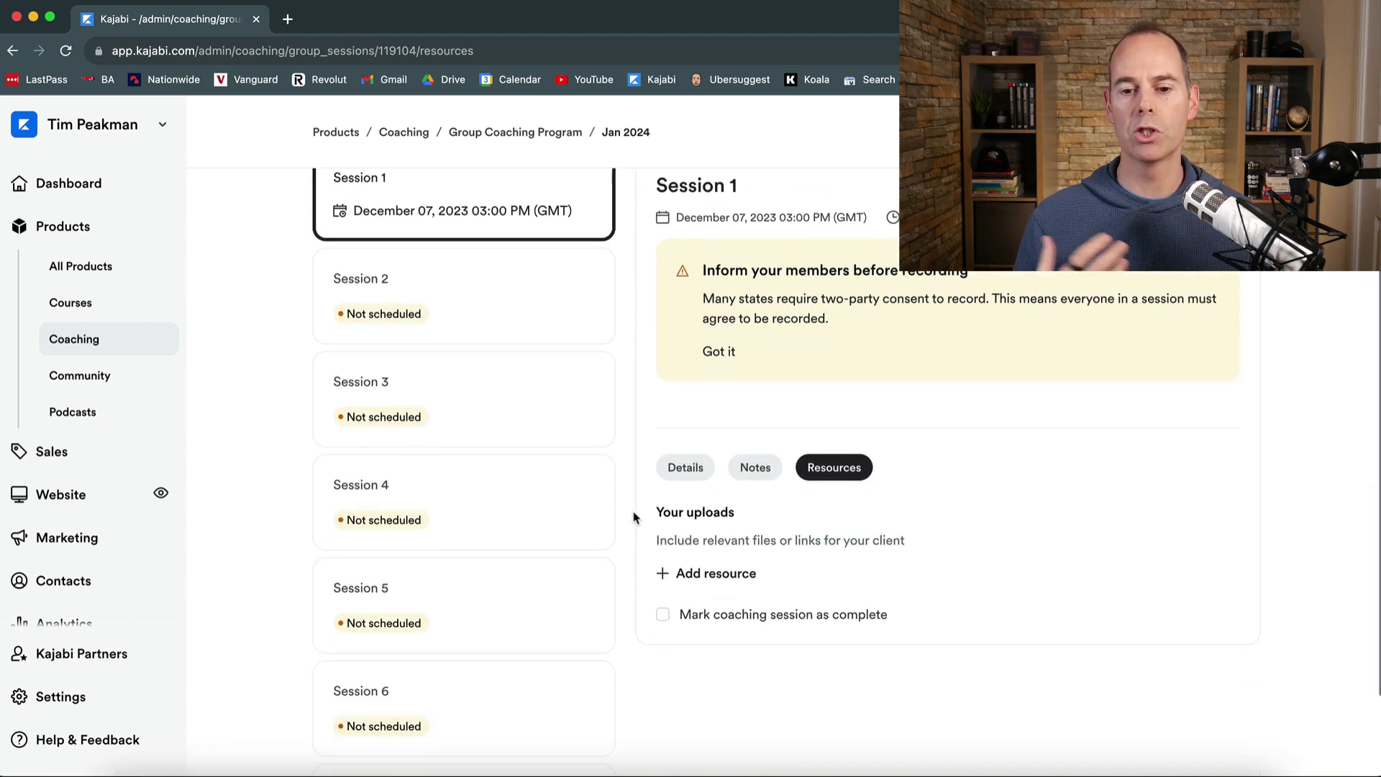
{"action": "scroll", "coordinate": [634, 517], "scroll_direction": "down", "scroll_amount": 1}
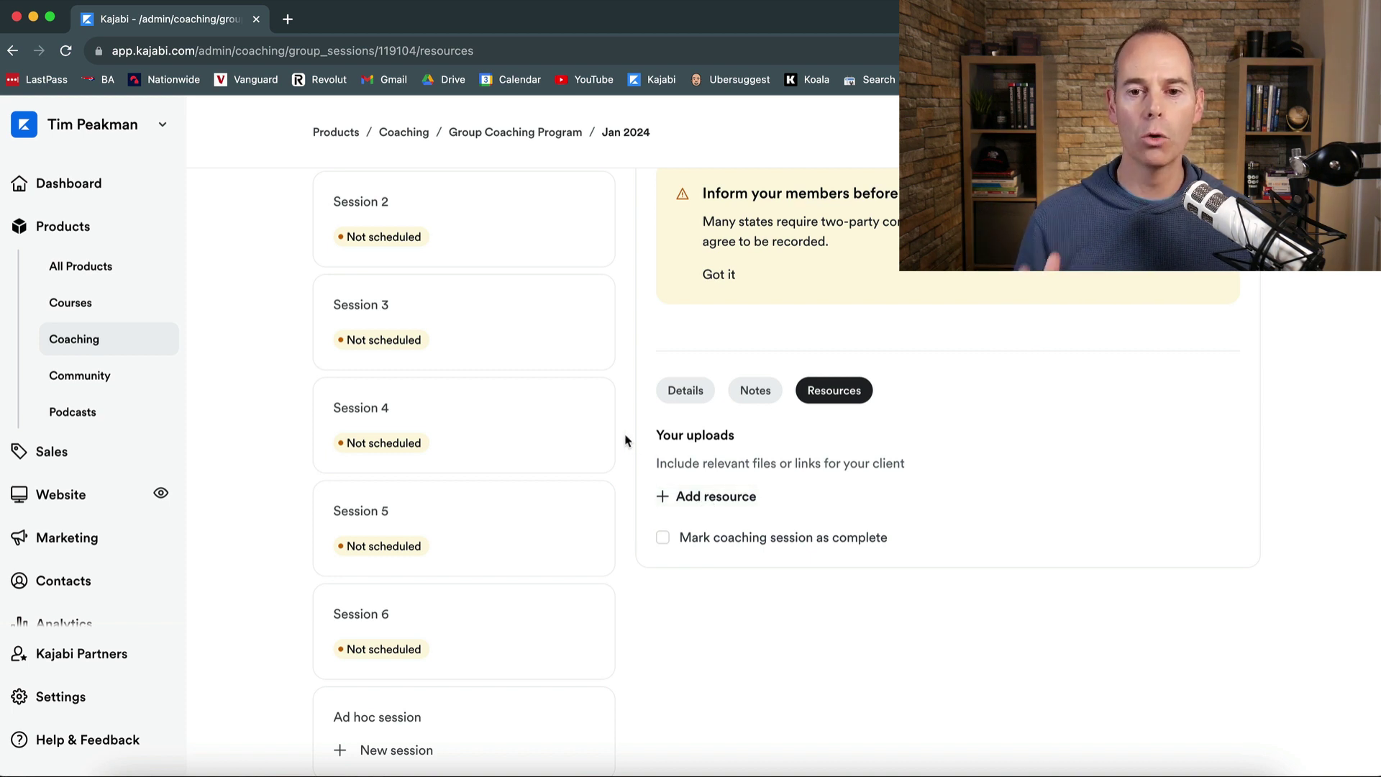
{"action": "scroll", "coordinate": [625, 440], "scroll_direction": "up", "scroll_amount": 5}
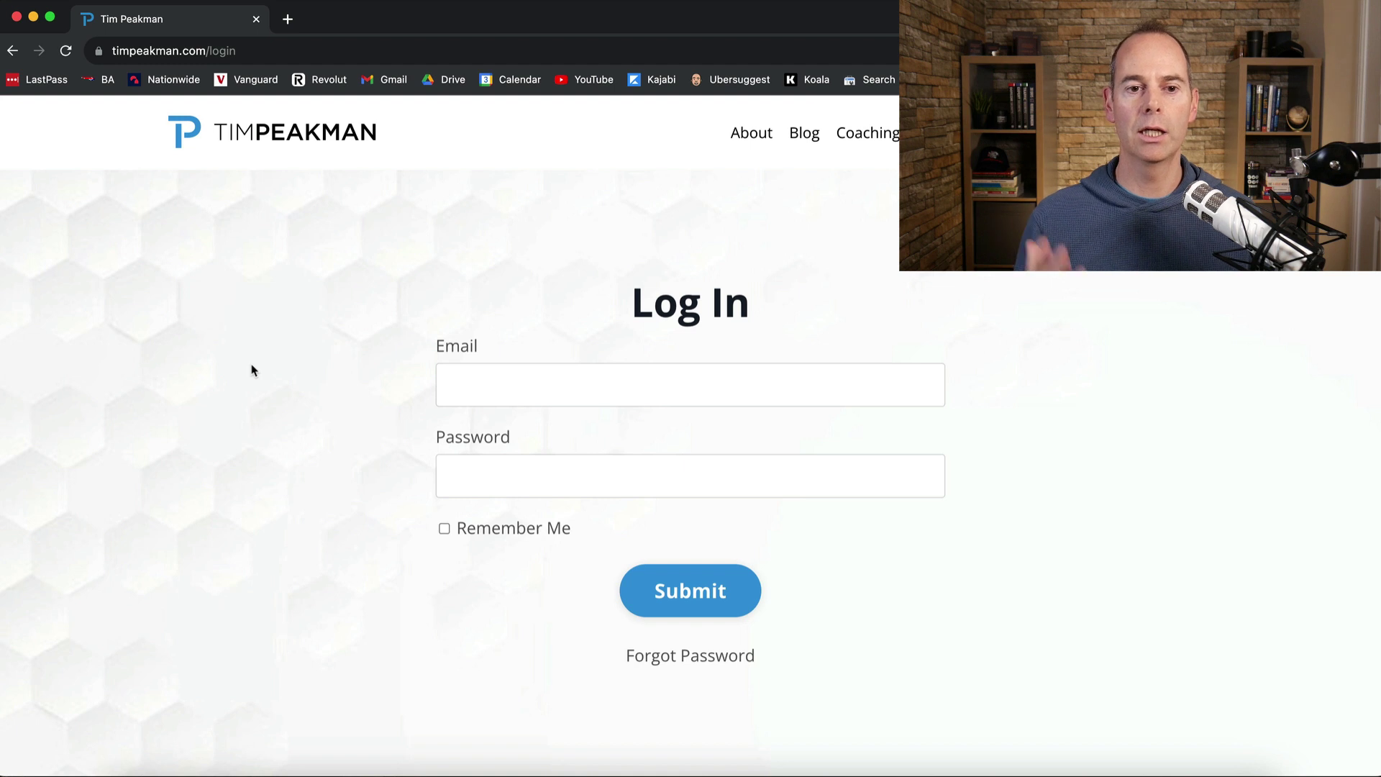
Log in to the student site with the saved email and password
{"action": "left_click", "coordinate": [462, 374]}
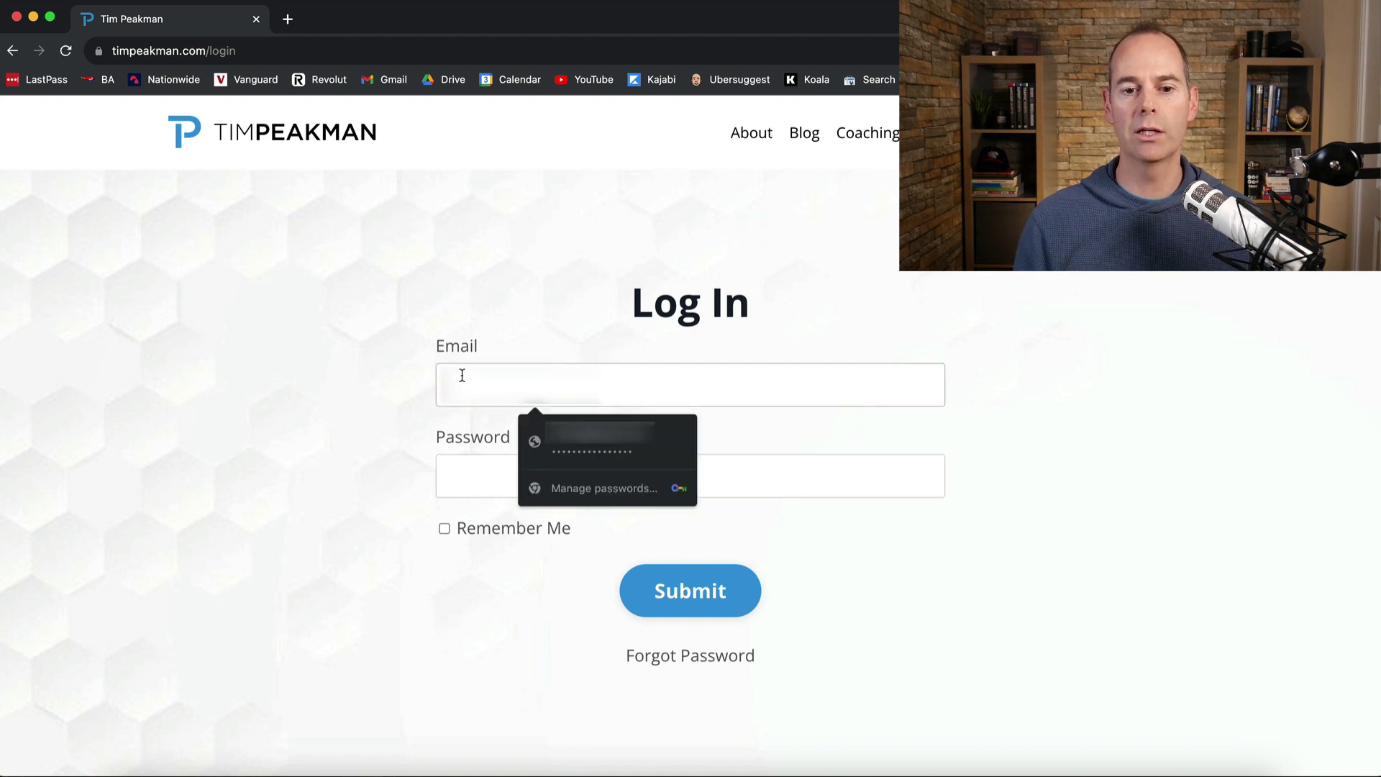
{"action": "left_click", "coordinate": [577, 438]}
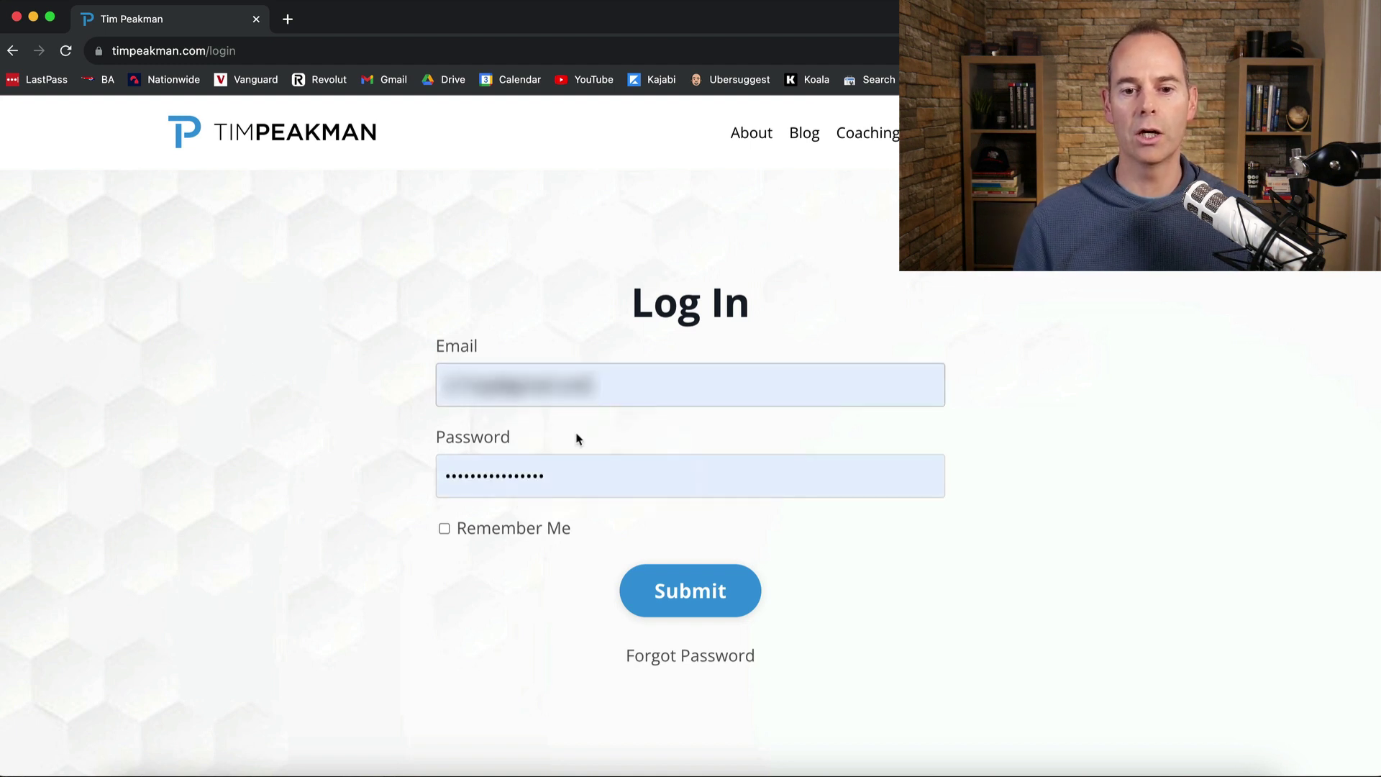
{"action": "left_click", "coordinate": [689, 587]}
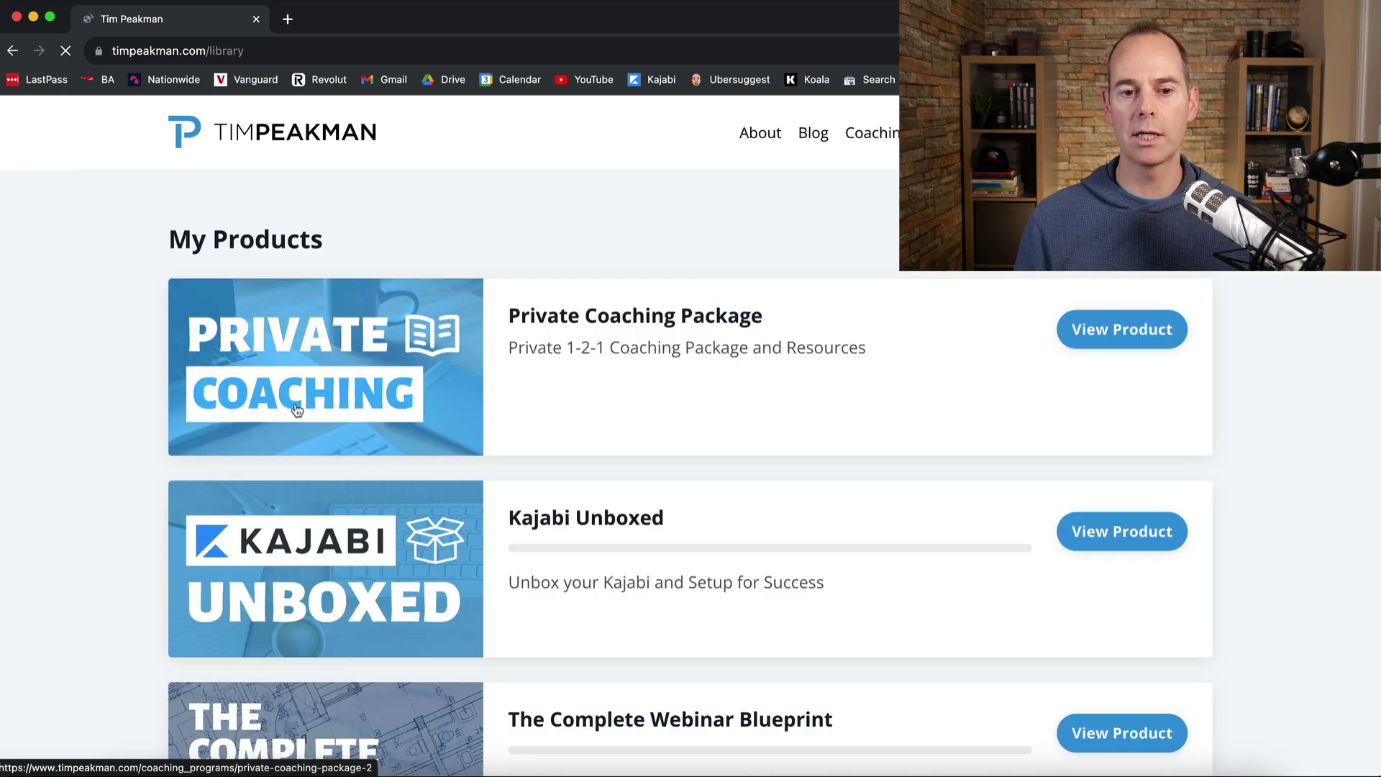
Open Group Coaching Program Jan 2024 from My Products to see its sessions
{"action": "scroll", "coordinate": [117, 526], "scroll_direction": "down", "scroll_amount": 4}
{"action": "scroll", "coordinate": [117, 525], "scroll_direction": "down", "scroll_amount": 2}
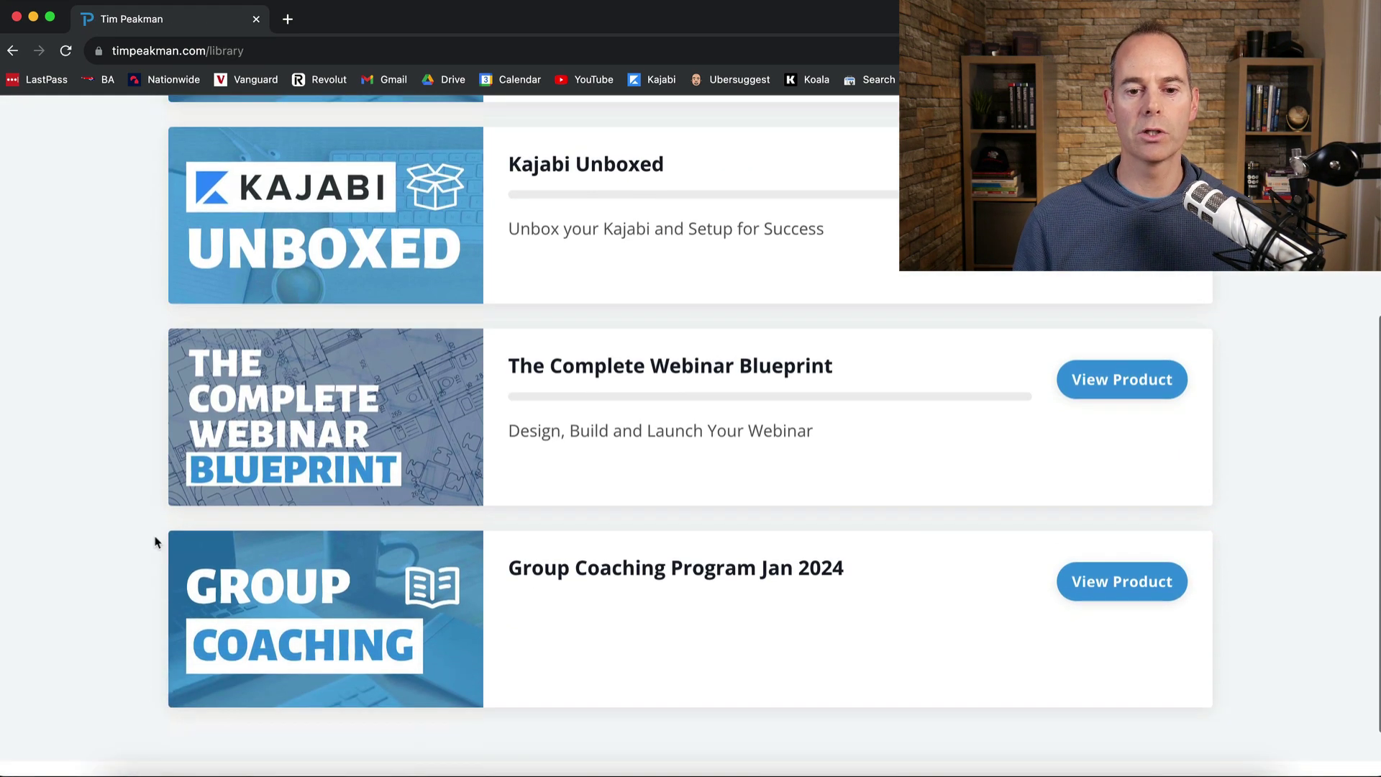
{"action": "left_click", "coordinate": [618, 575]}
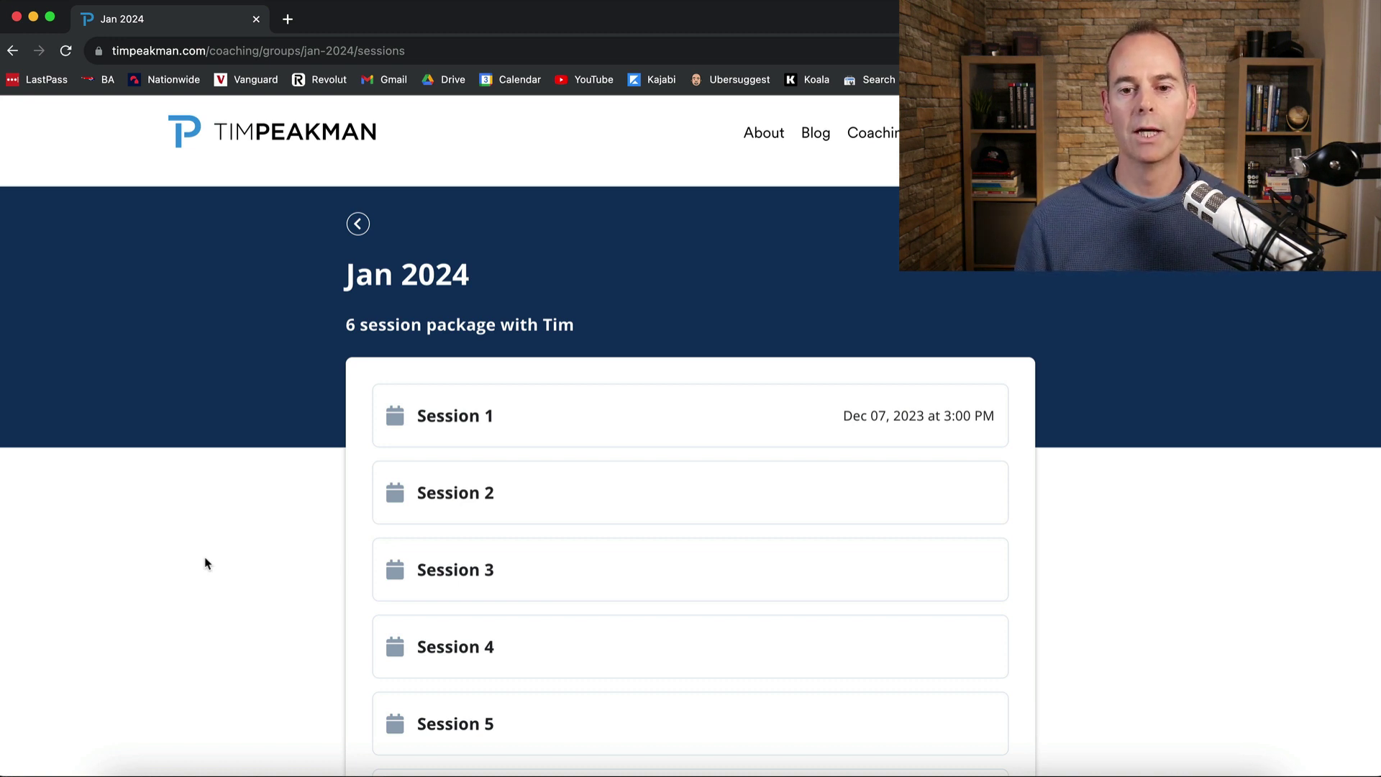
{"action": "scroll", "coordinate": [267, 562], "scroll_direction": "down", "scroll_amount": 3}
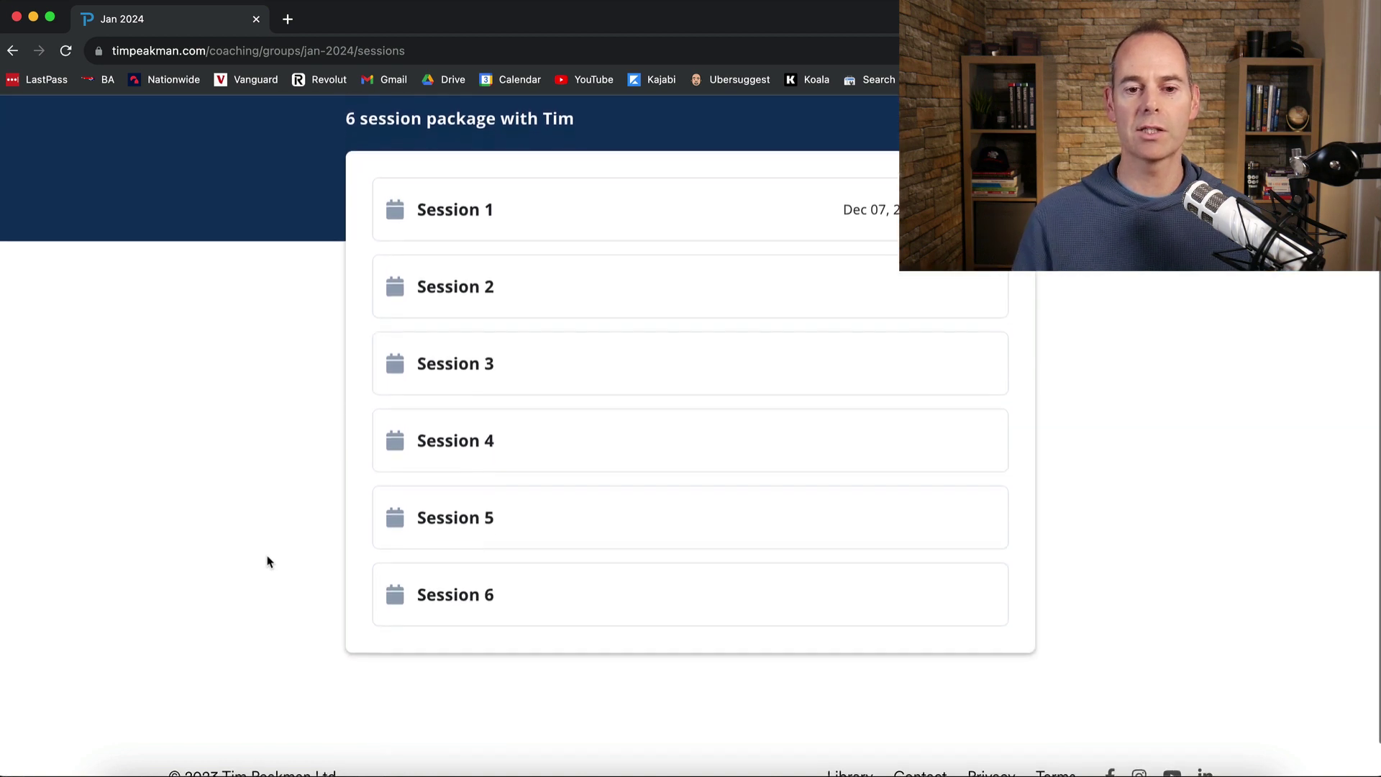
{"action": "scroll", "coordinate": [267, 561], "scroll_direction": "up", "scroll_amount": 3}
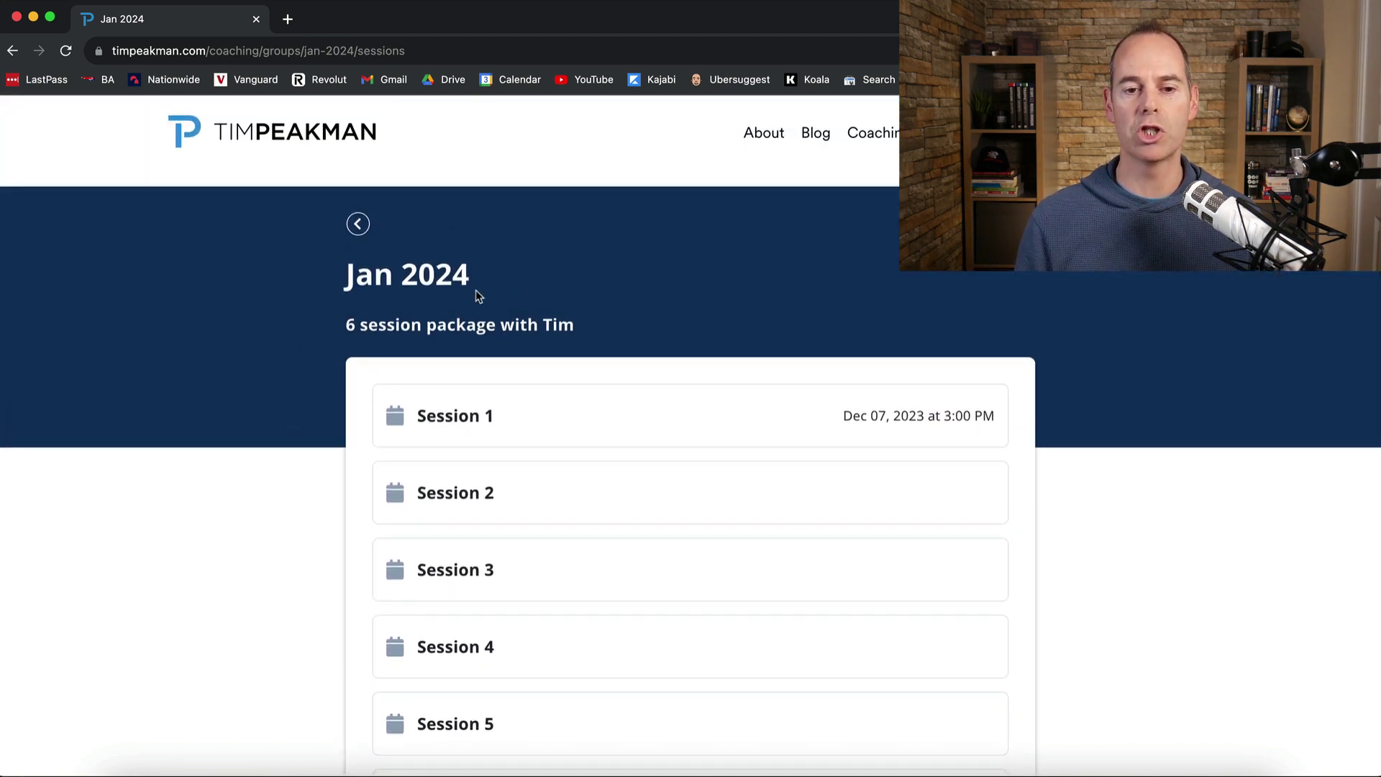
Open Session 1's student page and review its Welcome Call details
{"action": "left_click", "coordinate": [454, 424]}
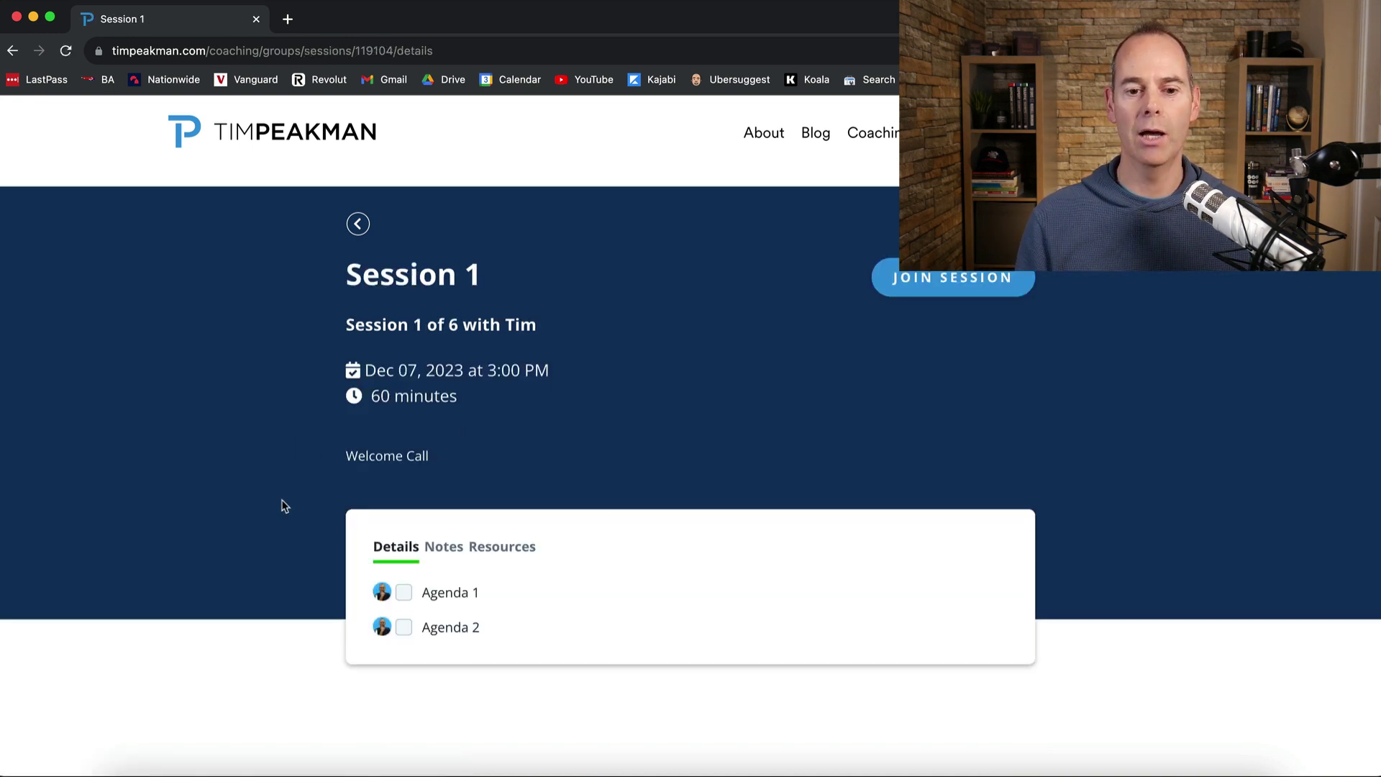
{"action": "scroll", "coordinate": [283, 505], "scroll_direction": "down", "scroll_amount": 2}
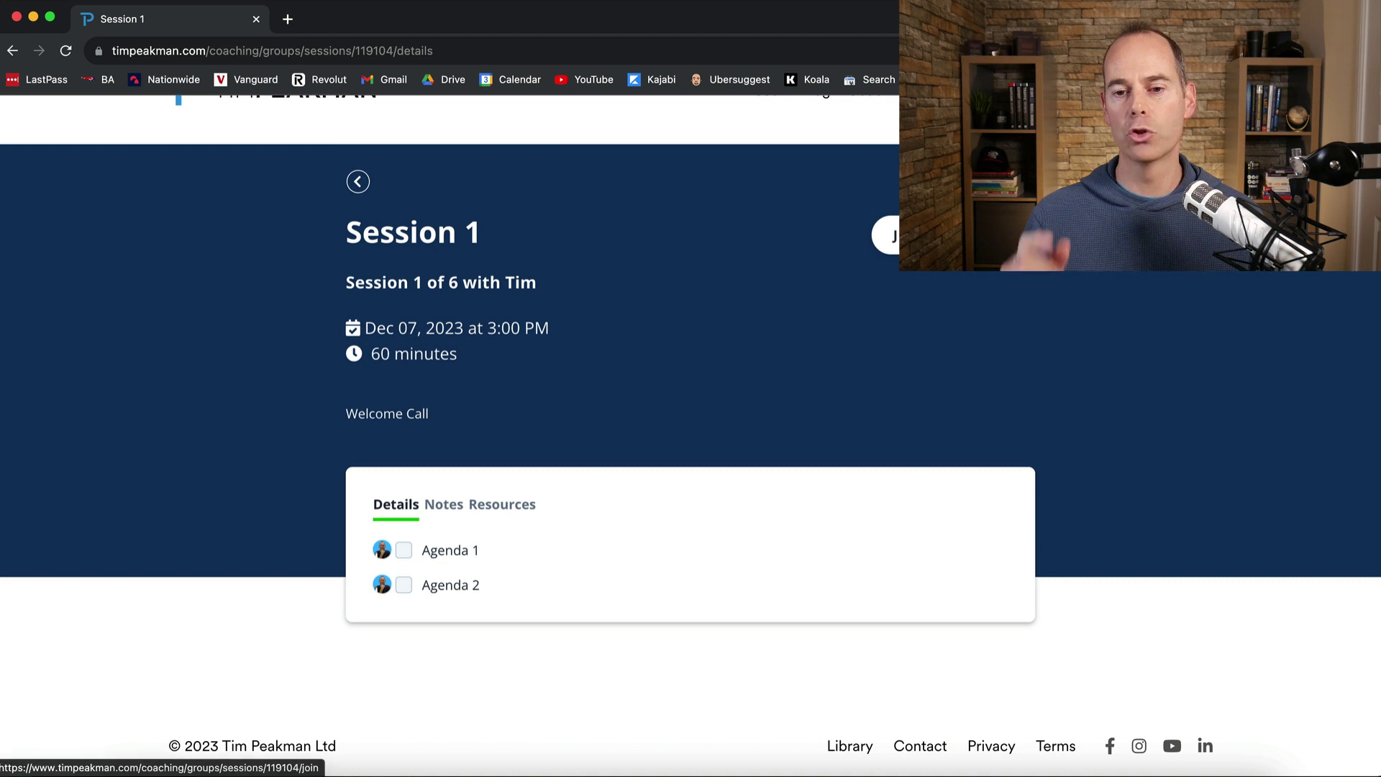
{"action": "scroll", "coordinate": [957, 252], "scroll_direction": "up", "scroll_amount": 2}
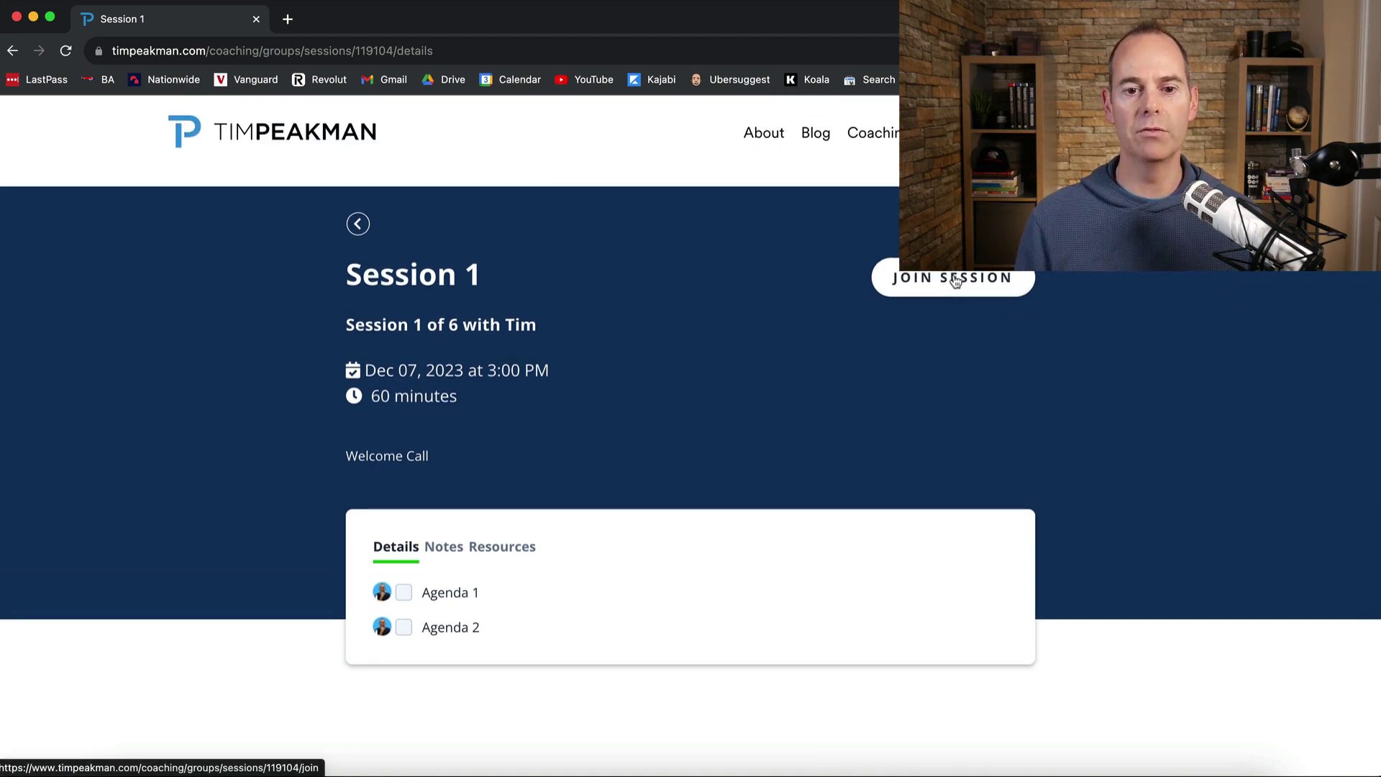
{"action": "scroll", "coordinate": [349, 530], "scroll_direction": "down", "scroll_amount": 1}
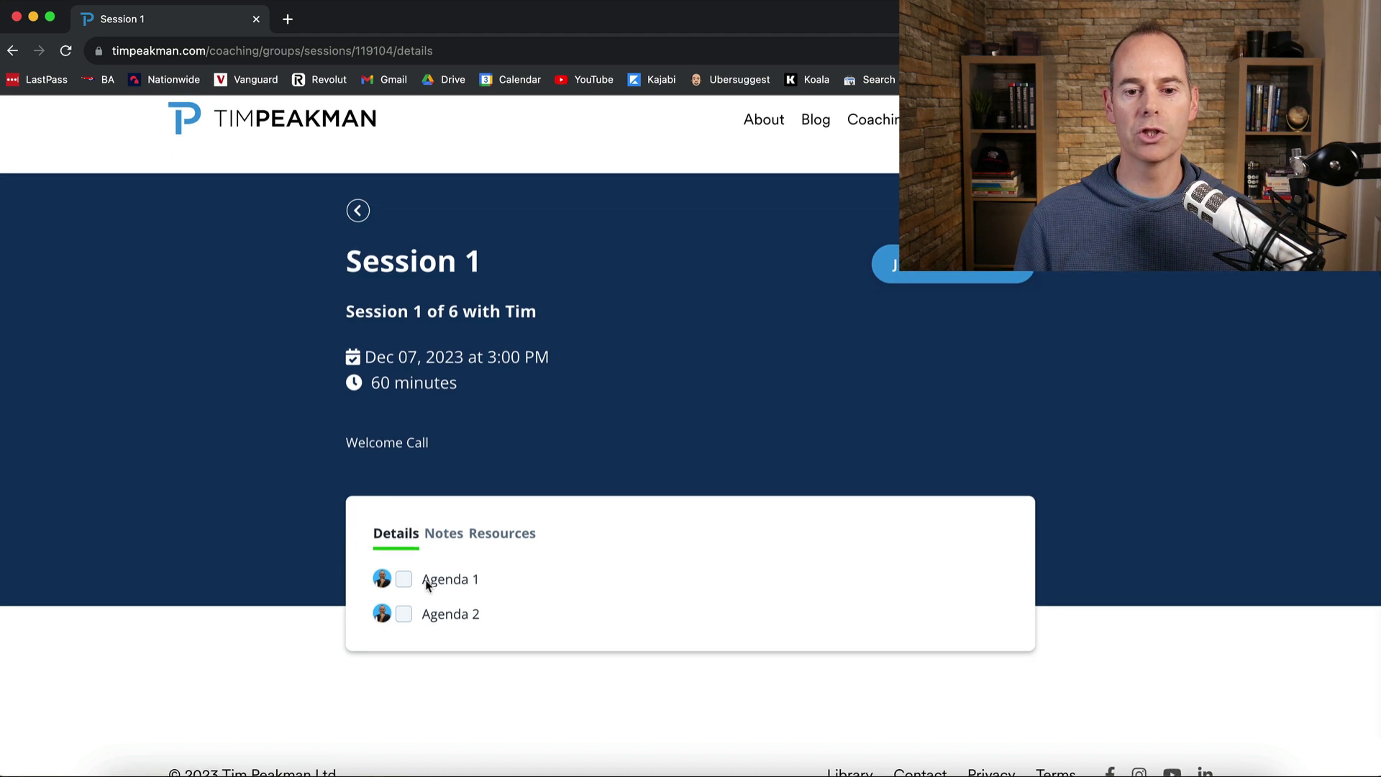
Check Session 1's Your notes editor and its empty Resources section as a student
{"action": "left_click", "coordinate": [446, 536]}
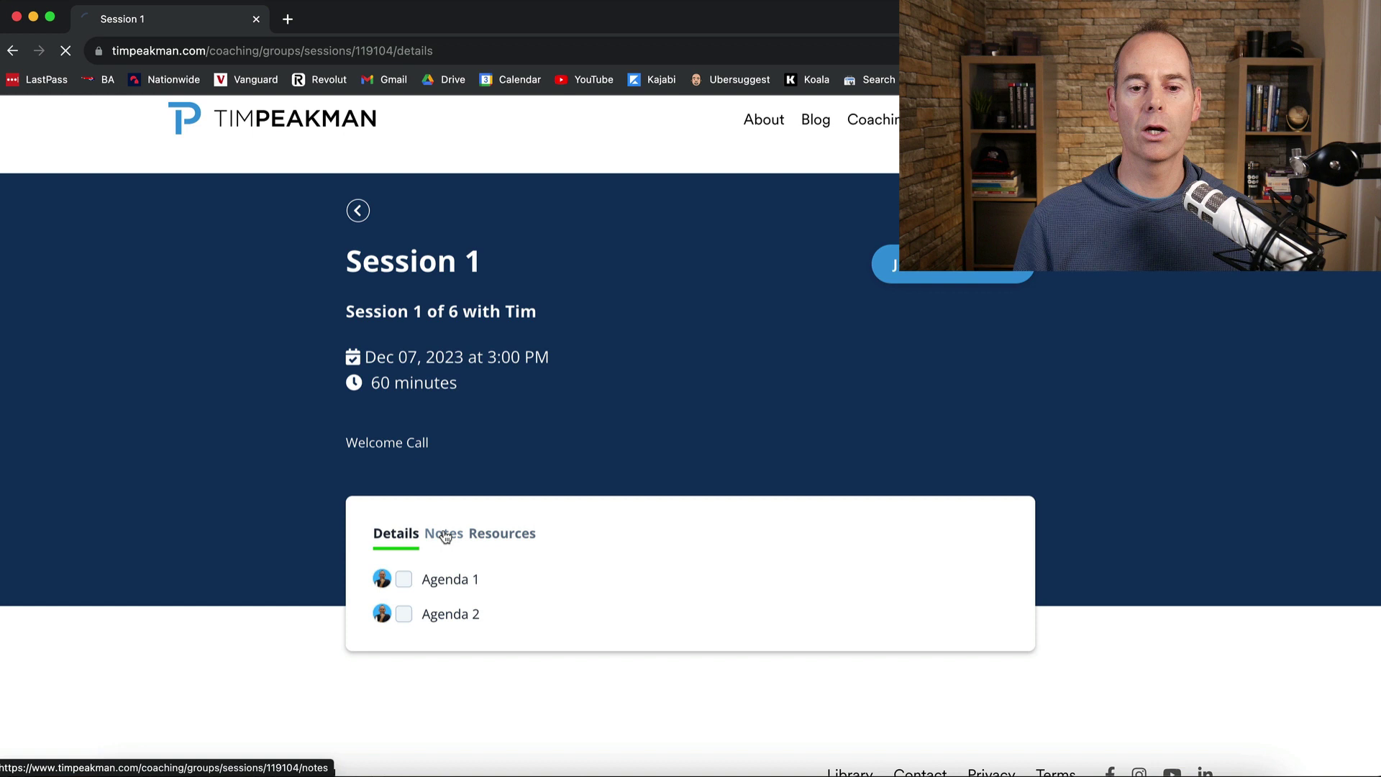
{"action": "scroll", "coordinate": [305, 554], "scroll_direction": "down", "scroll_amount": 5}
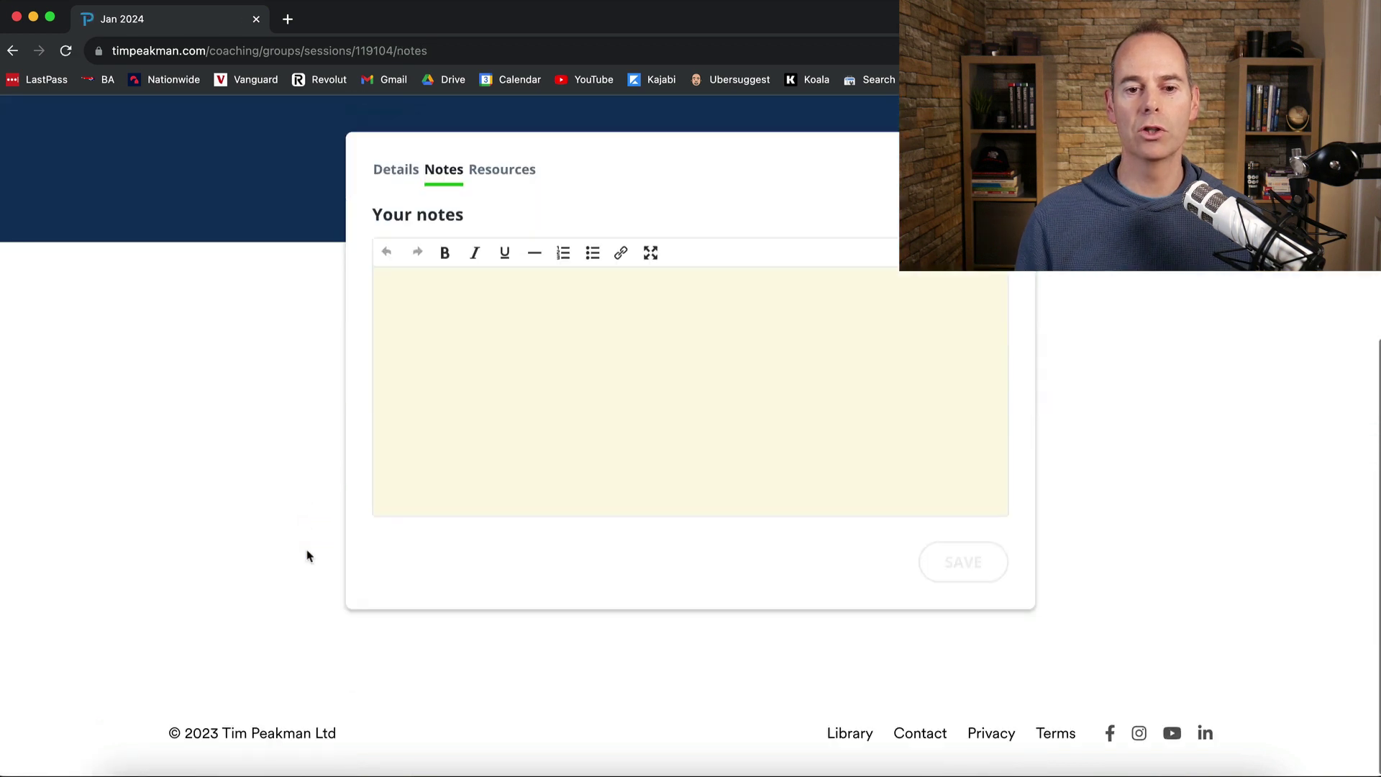
{"action": "left_click", "coordinate": [478, 419]}
{"action": "scroll", "coordinate": [478, 429], "scroll_direction": "up", "scroll_amount": 3}
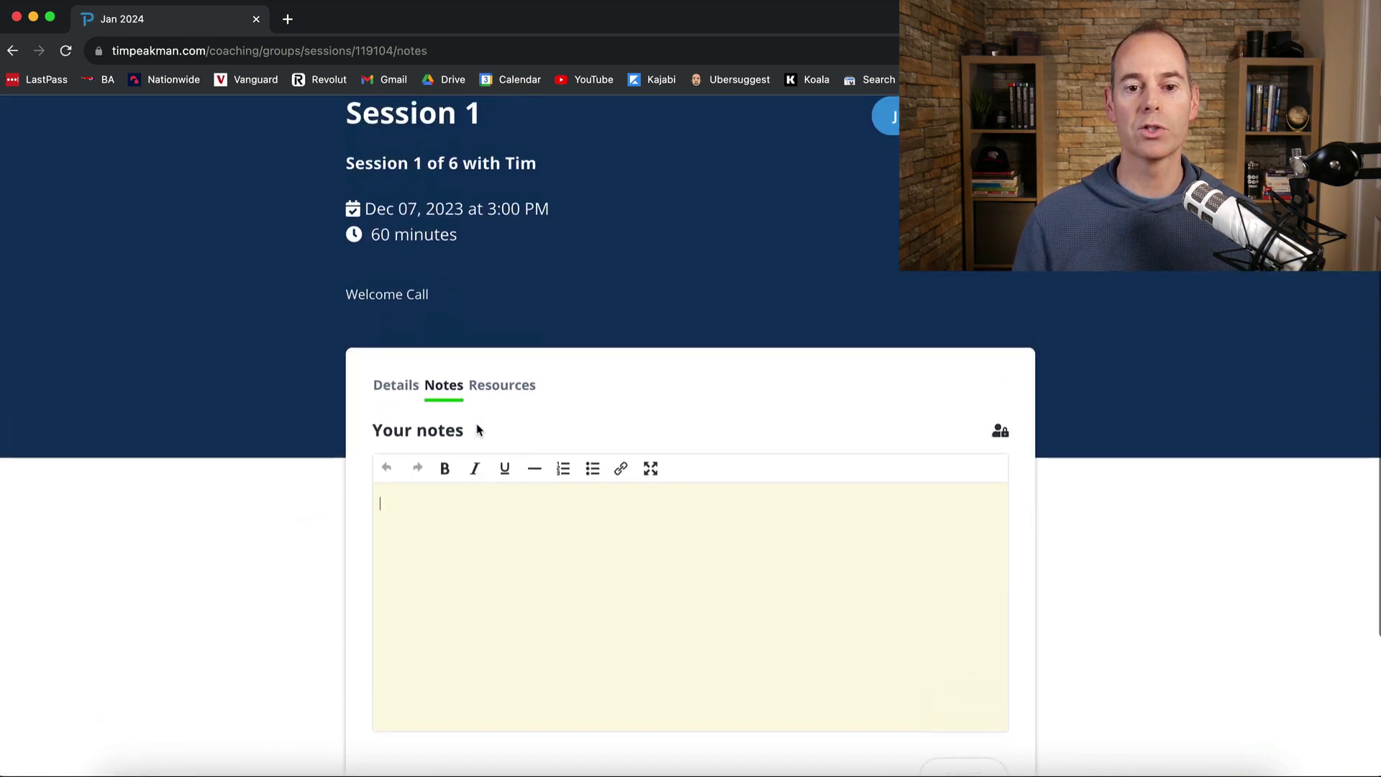
{"action": "scroll", "coordinate": [478, 429], "scroll_direction": "up", "scroll_amount": 2}
{"action": "left_click", "coordinate": [502, 546]}
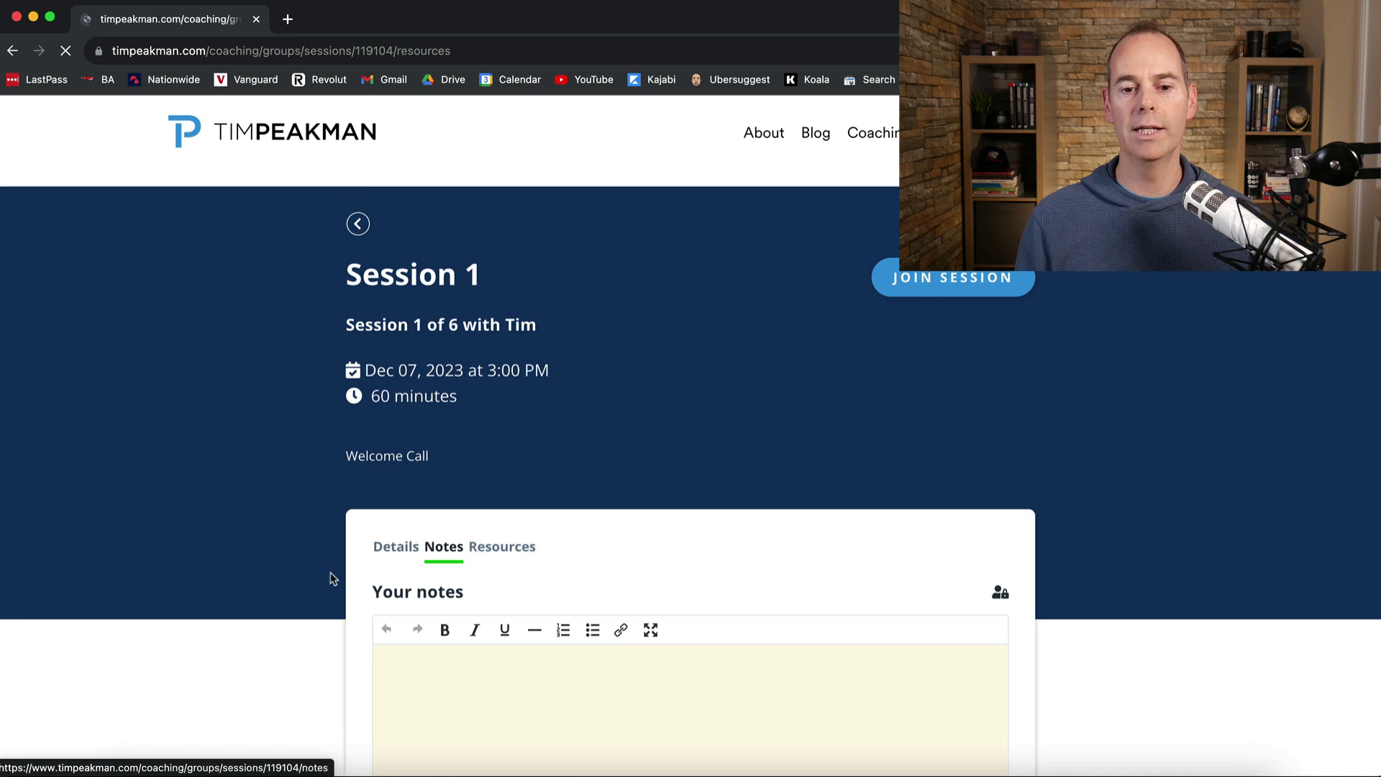